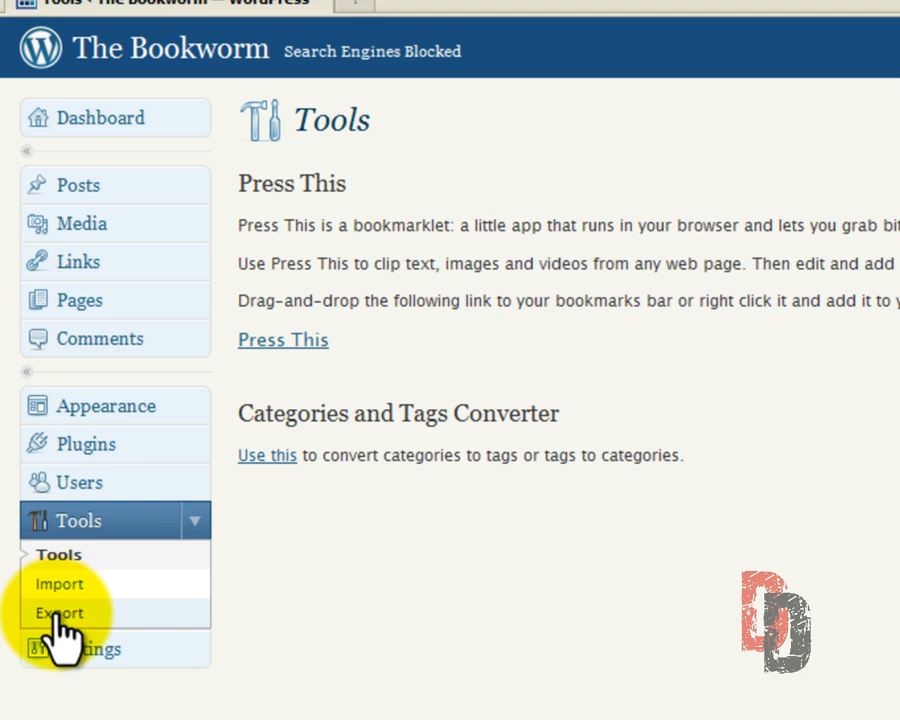
Export all site content, saving the XML file wordpress.2010-12-04 to the Desktop, and clear the browser's download list
click(56, 614)
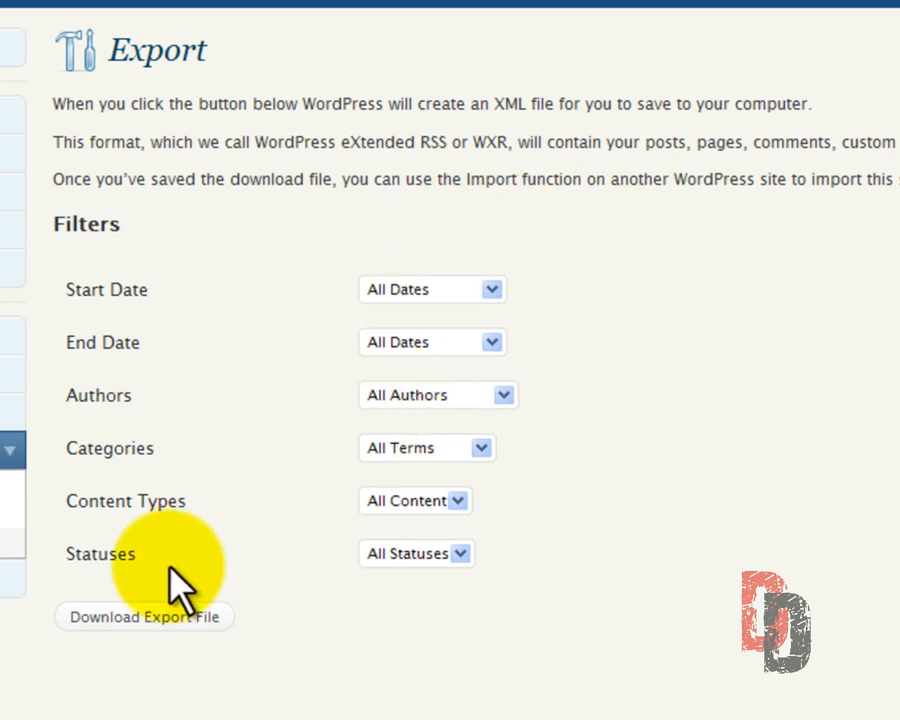
click(148, 616)
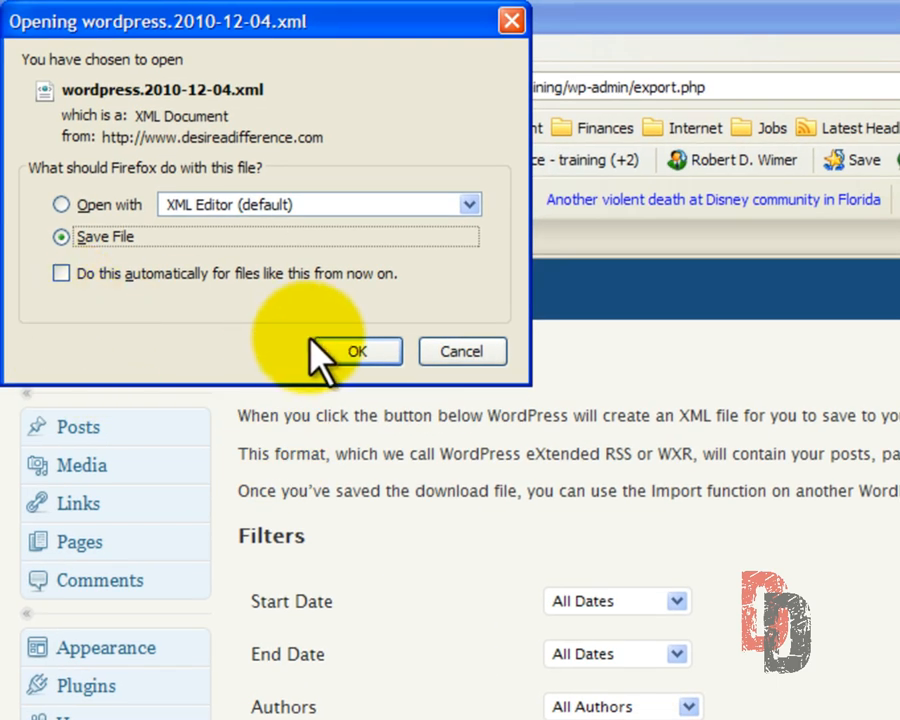
click(357, 351)
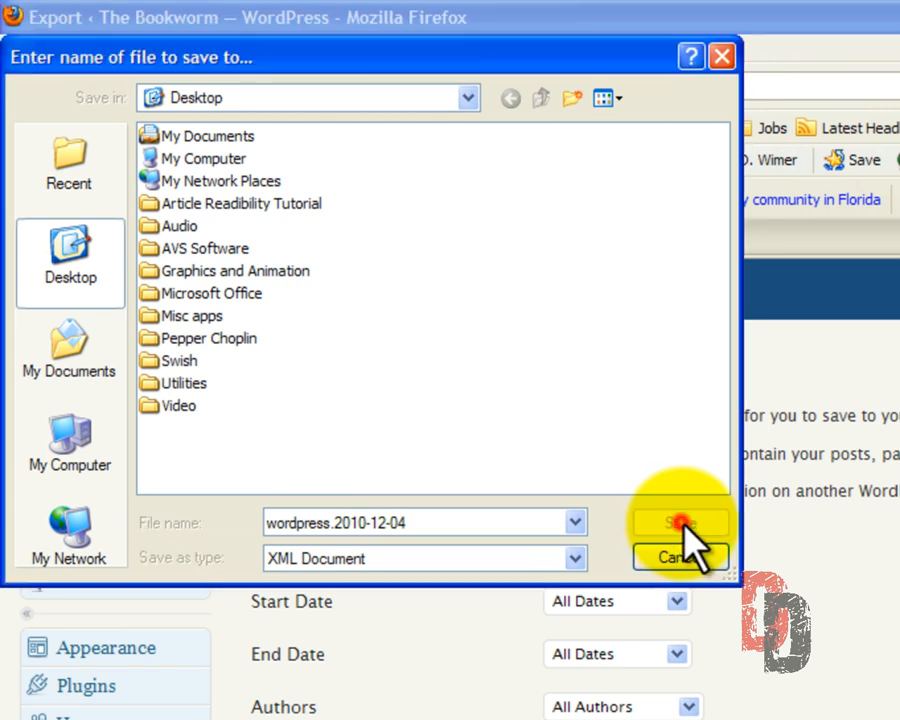
click(680, 524)
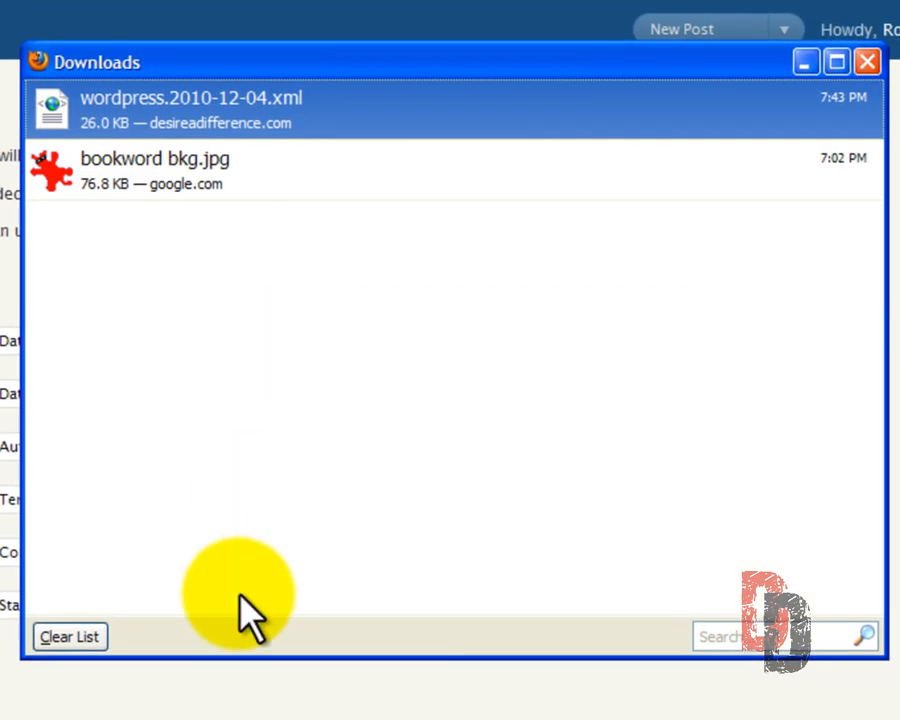
click(230, 706)
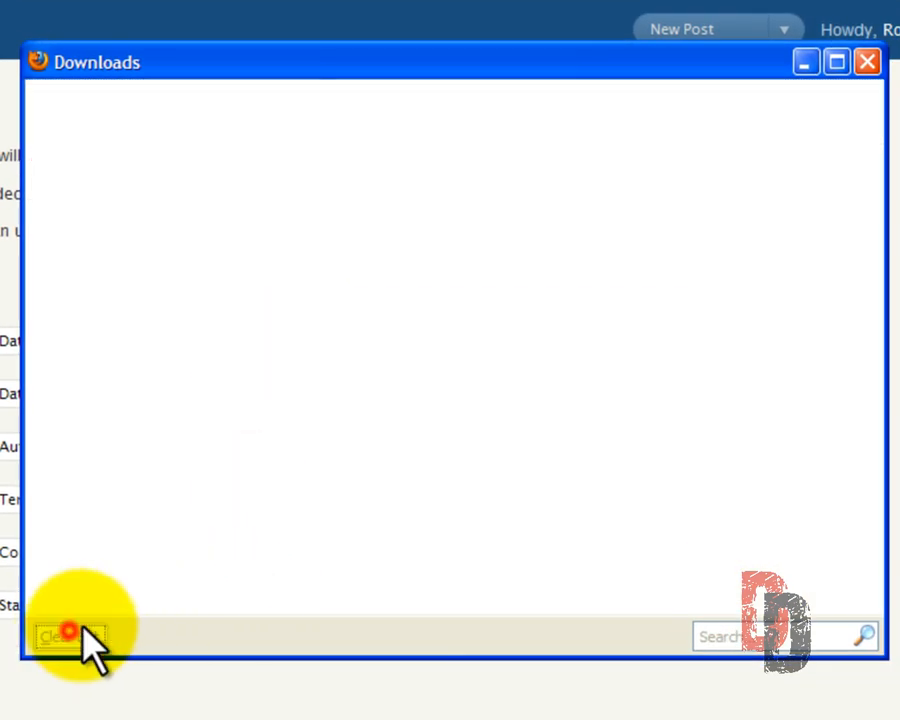
click(867, 63)
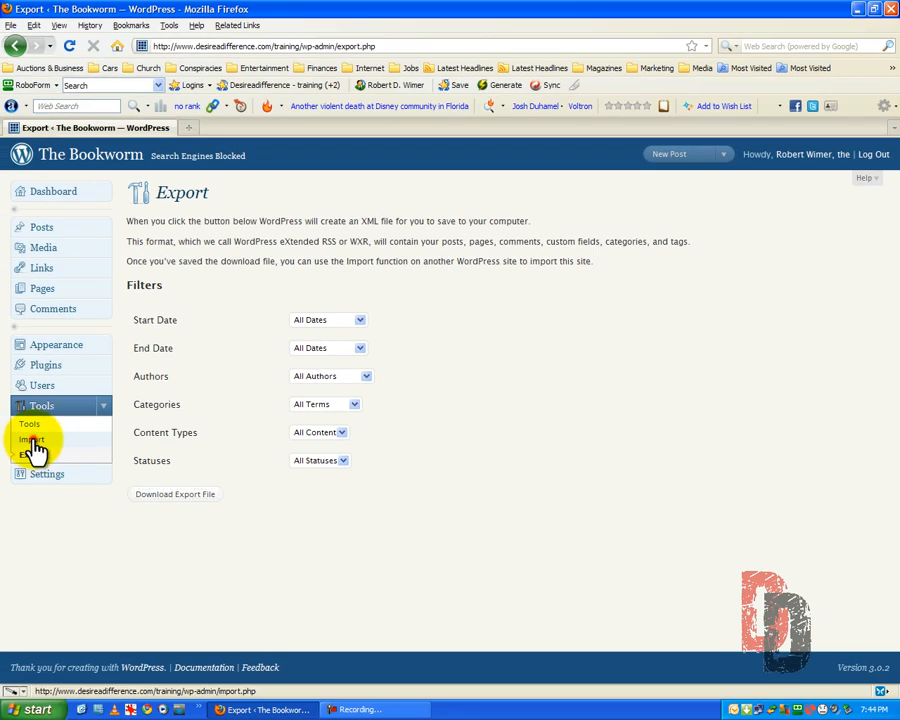
Install the WordPress Importer plugin from the import systems list, activate it and run the importer
click(34, 443)
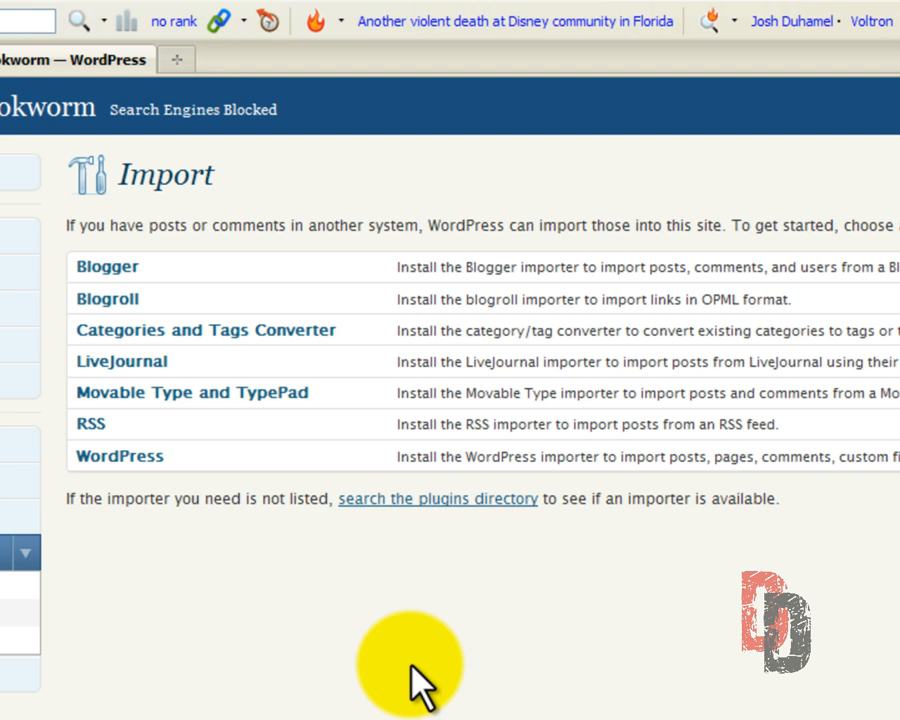
click(118, 456)
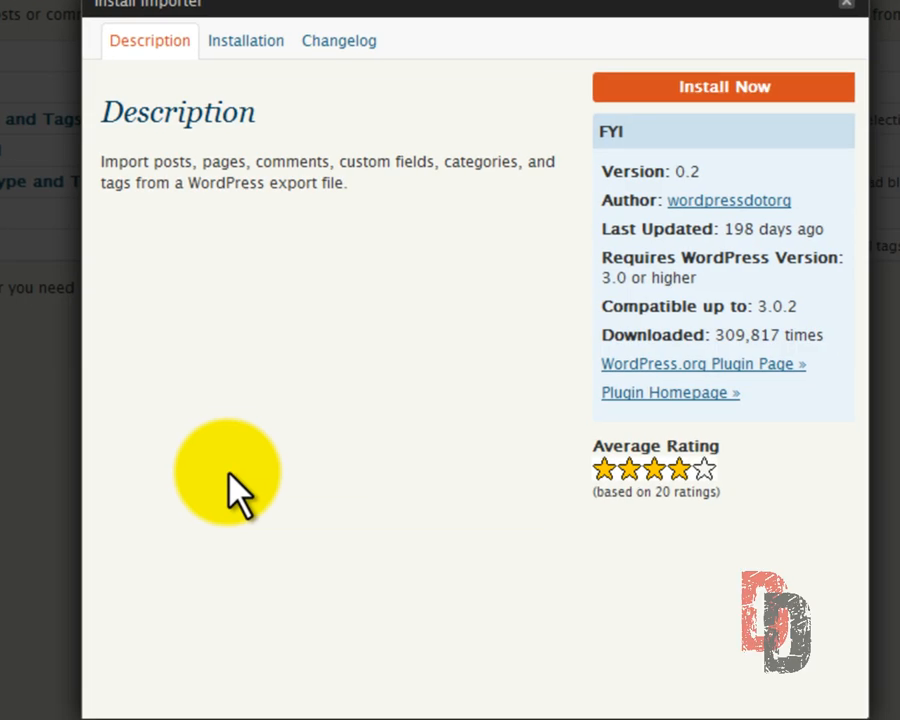
click(707, 76)
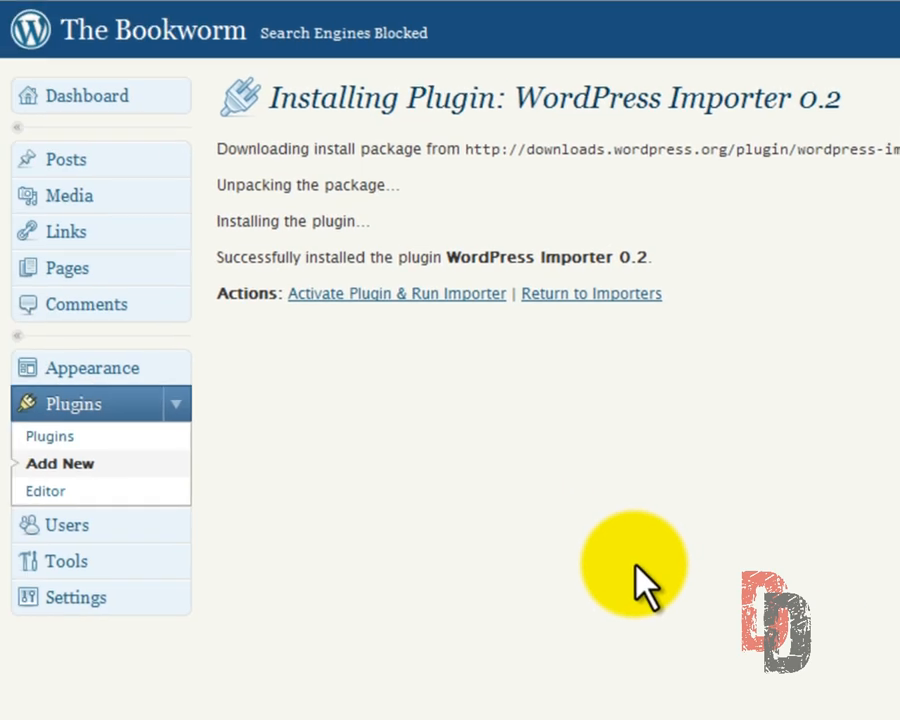
click(392, 304)
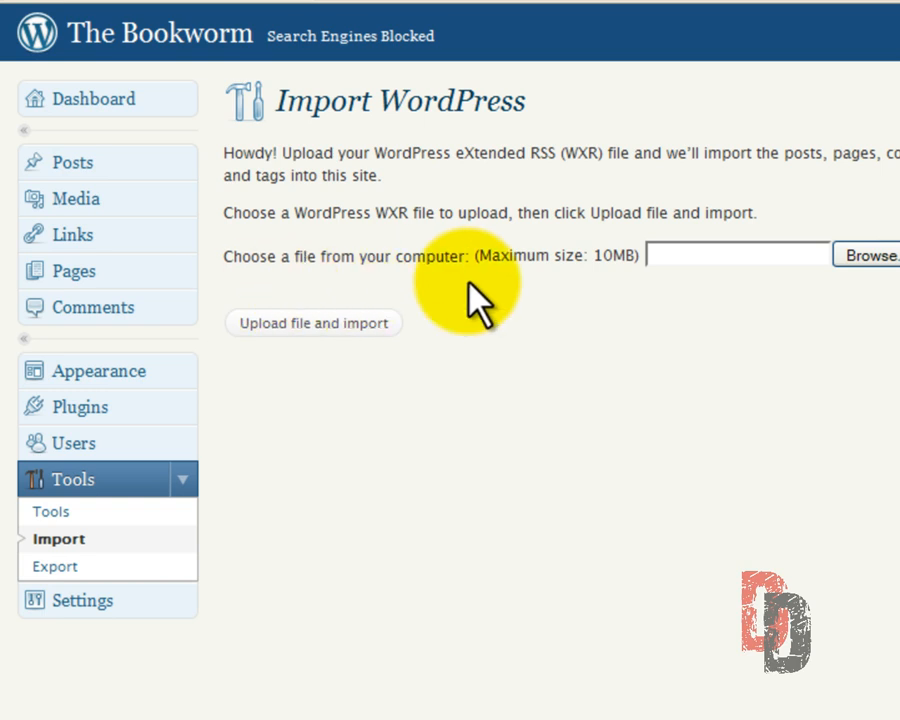
click(872, 254)
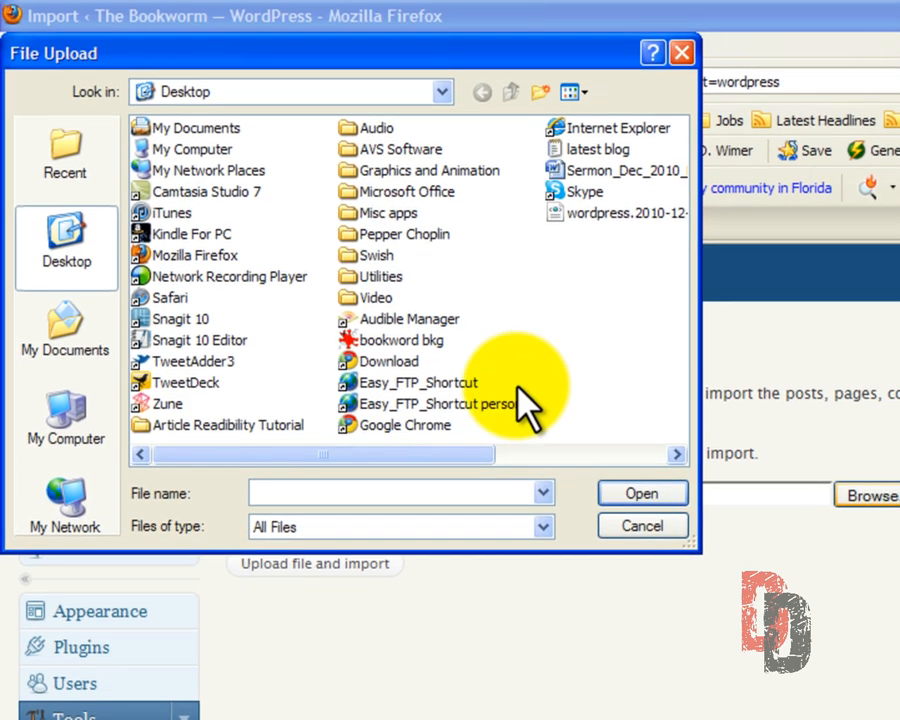
click(598, 220)
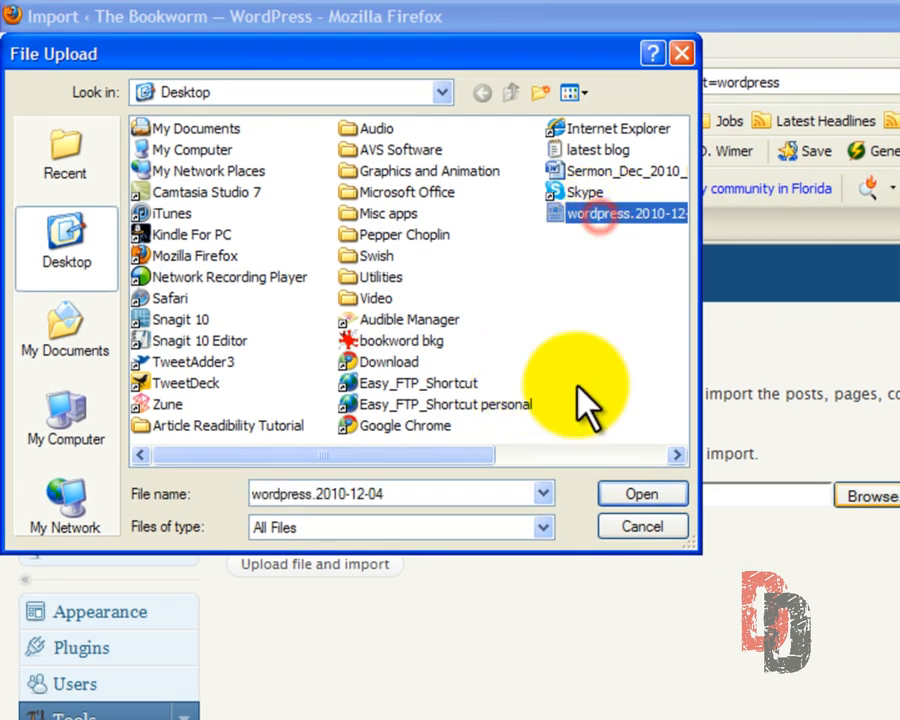
click(631, 528)
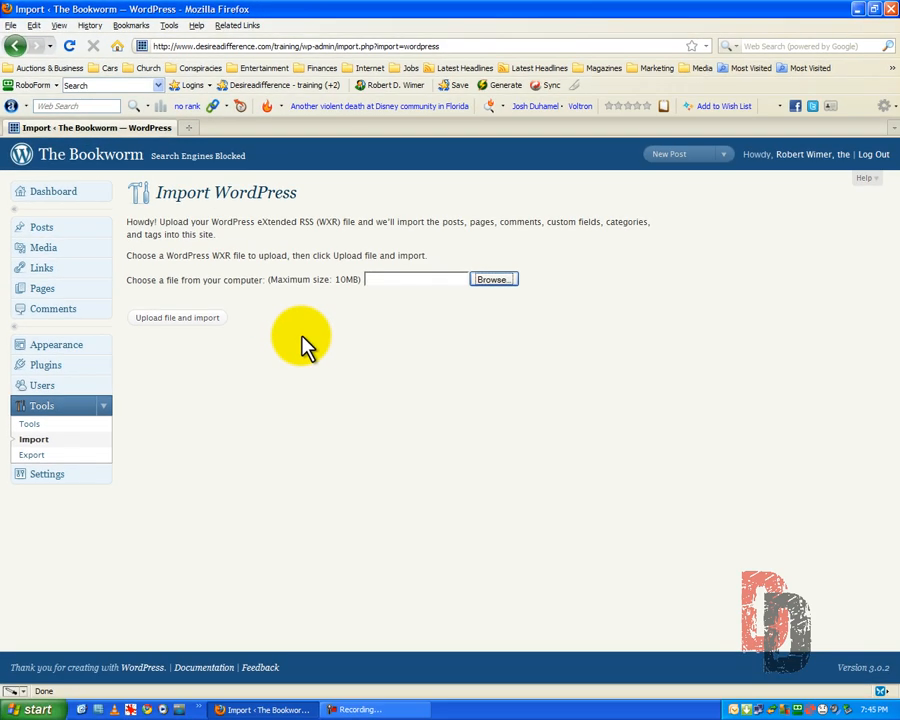
Return to the list of import systems and view the description of the Categories and Tags Converter importer
click(33, 442)
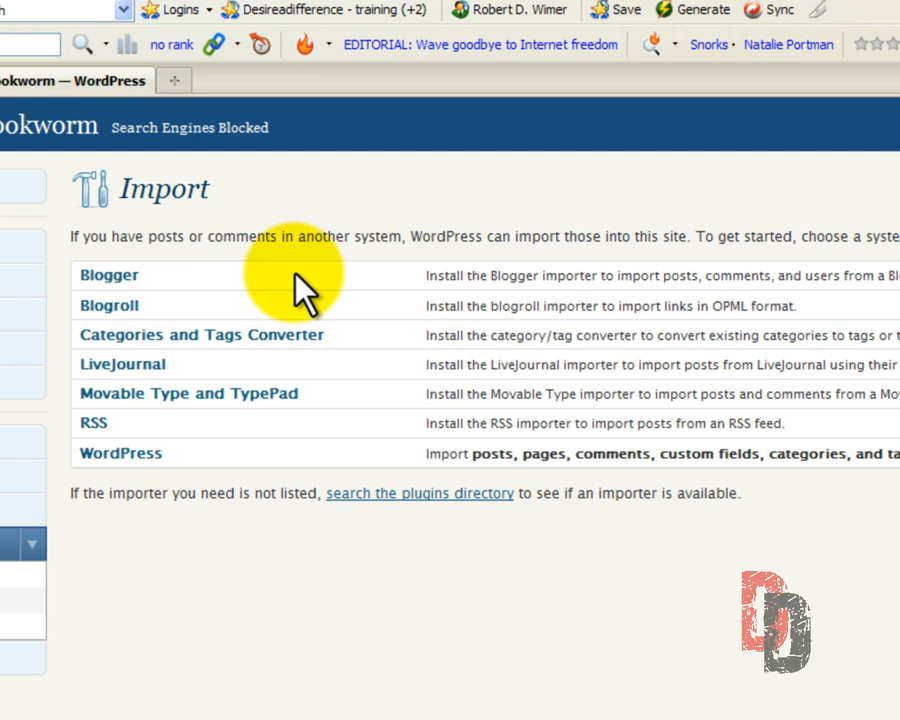
click(229, 338)
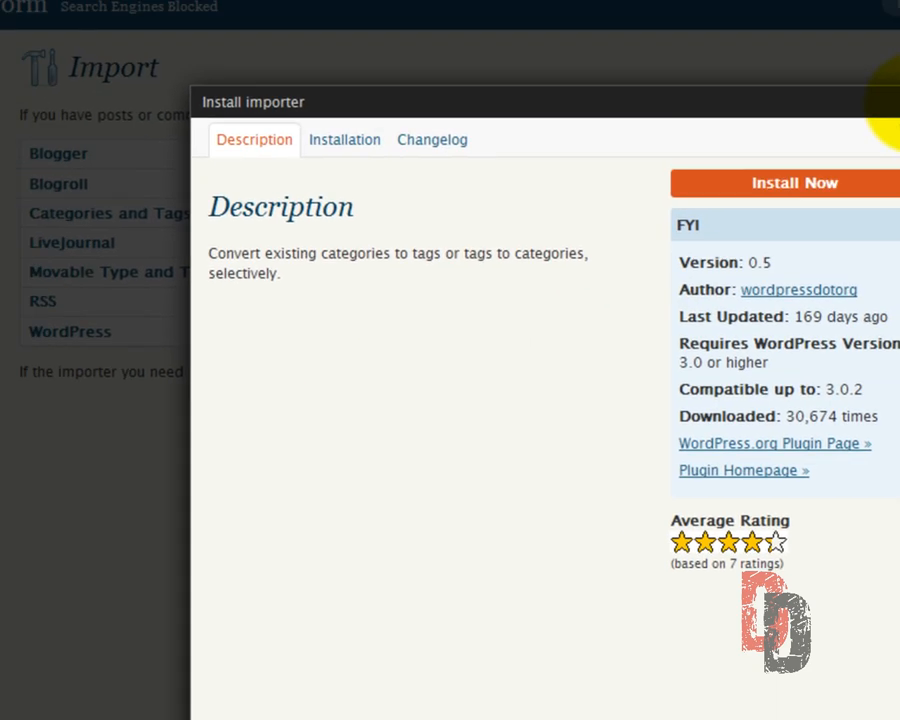
click(814, 21)
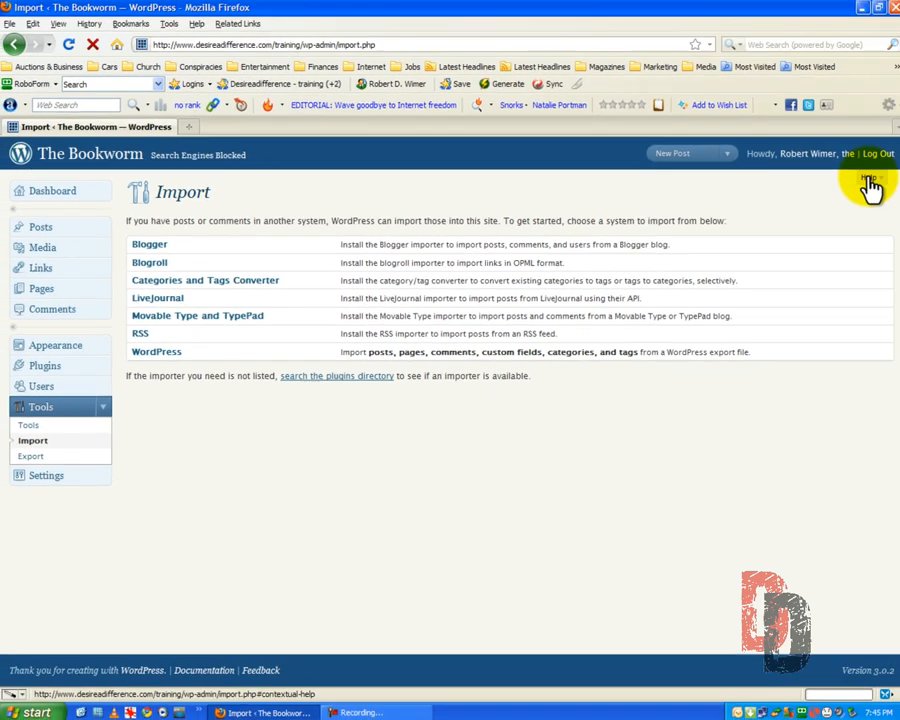
Read the Import page's contextual help and its linked Import Documentation on the WordPress Codex, closing both when done
click(866, 182)
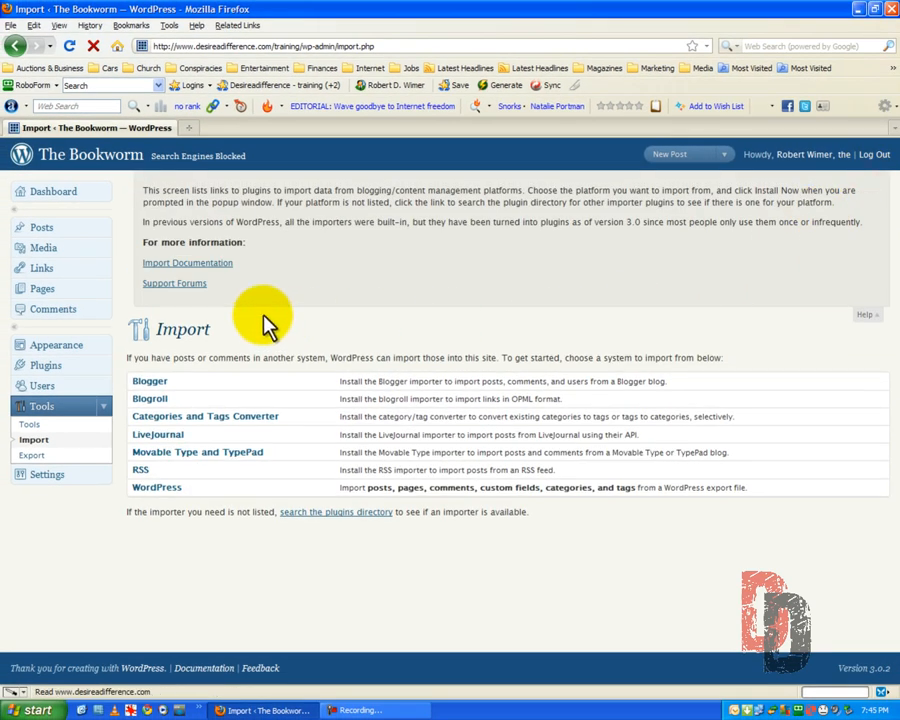
click(200, 264)
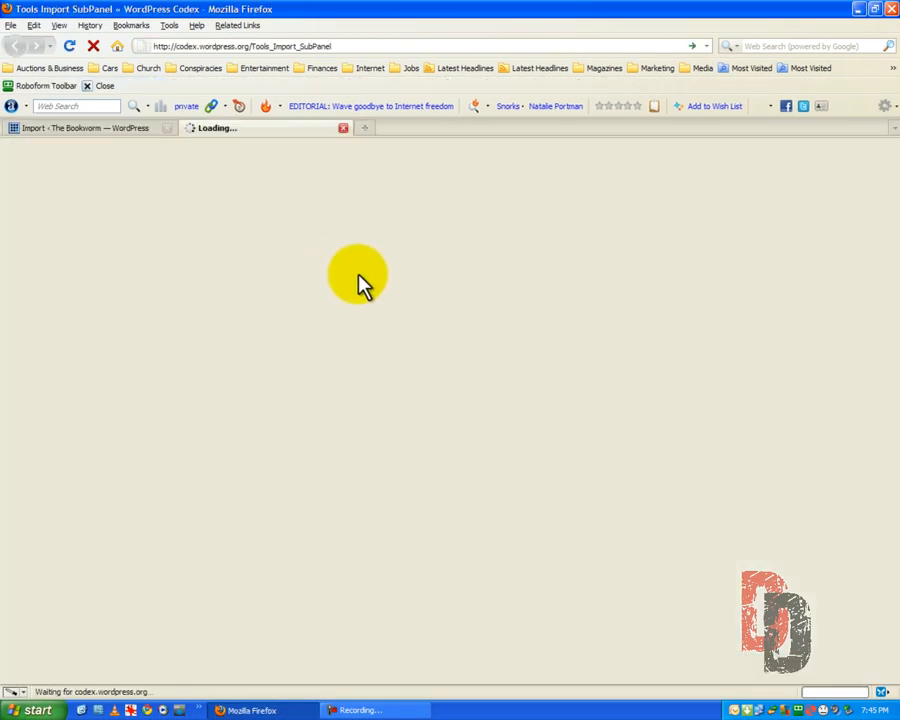
scroll(362, 288, down, 8)
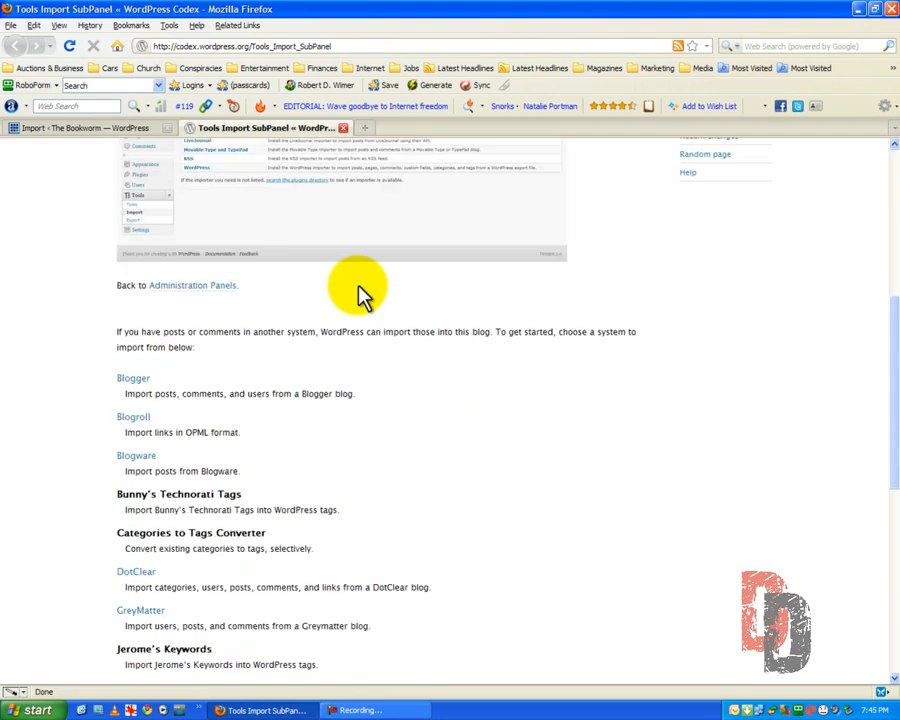
scroll(360, 290, down, 8)
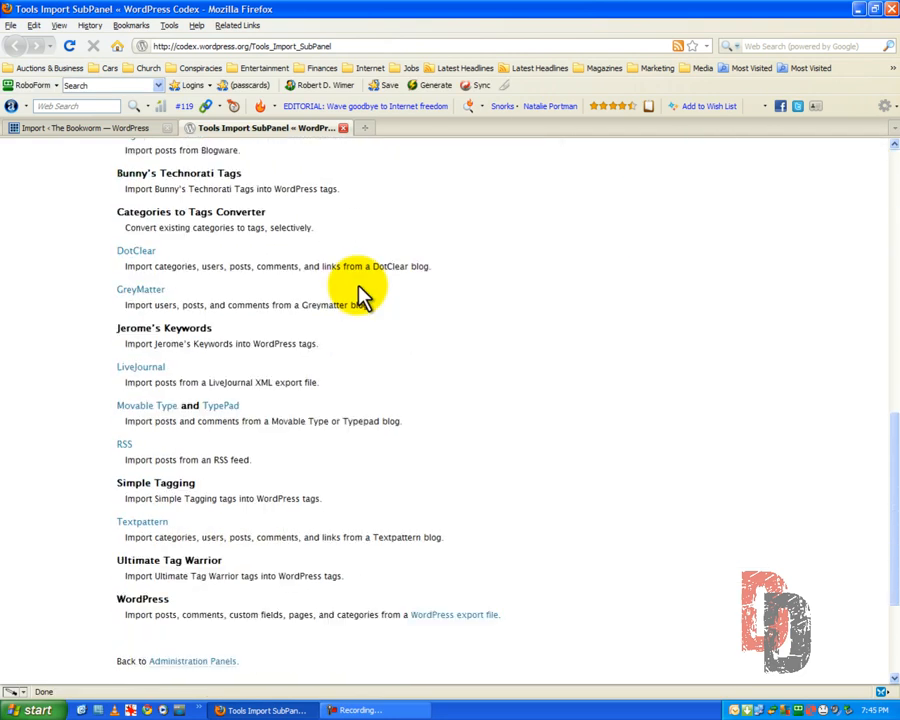
scroll(360, 292, up, 15)
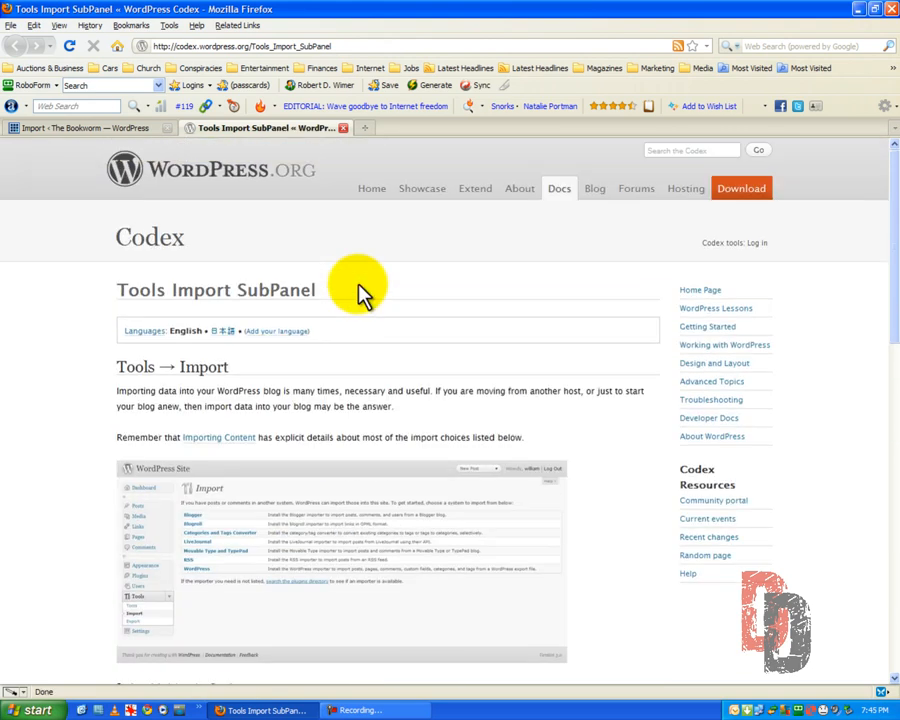
click(343, 129)
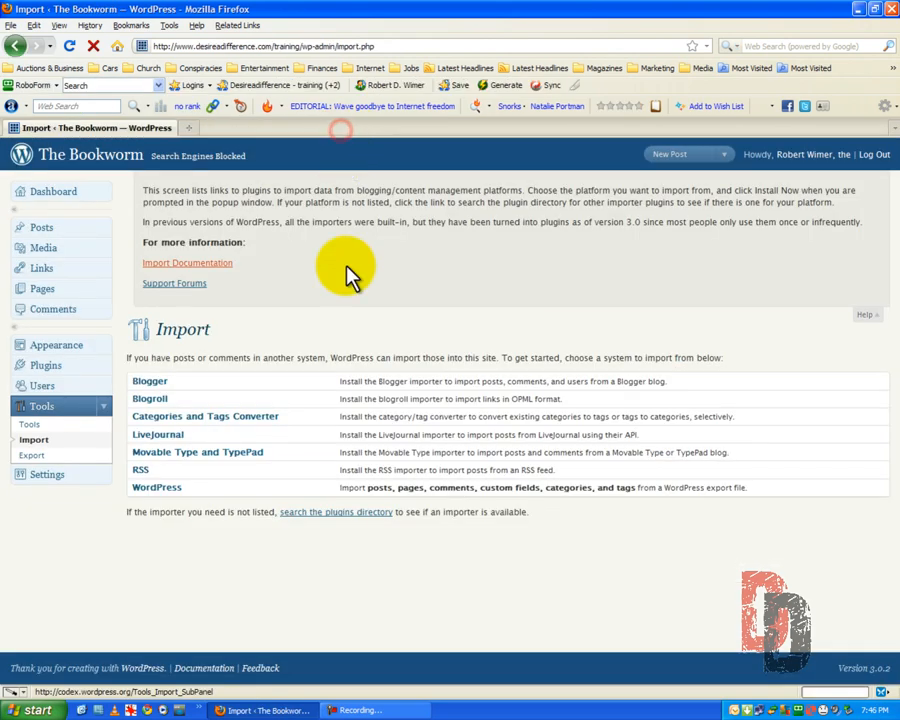
click(866, 316)
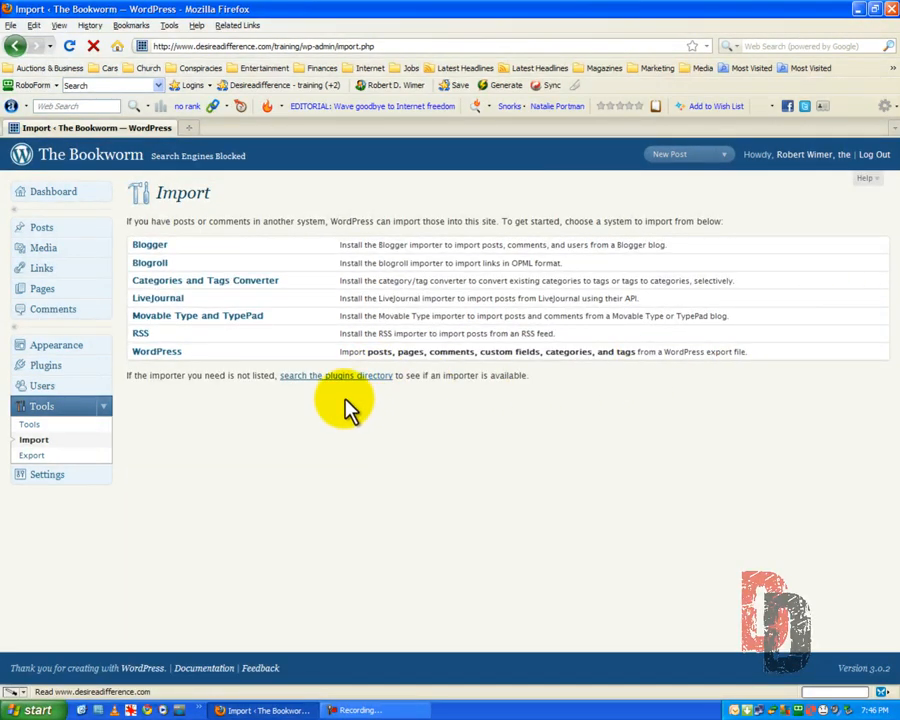
Review the Export page and check the WordPress Updates page for core, plugin and theme updates
click(28, 456)
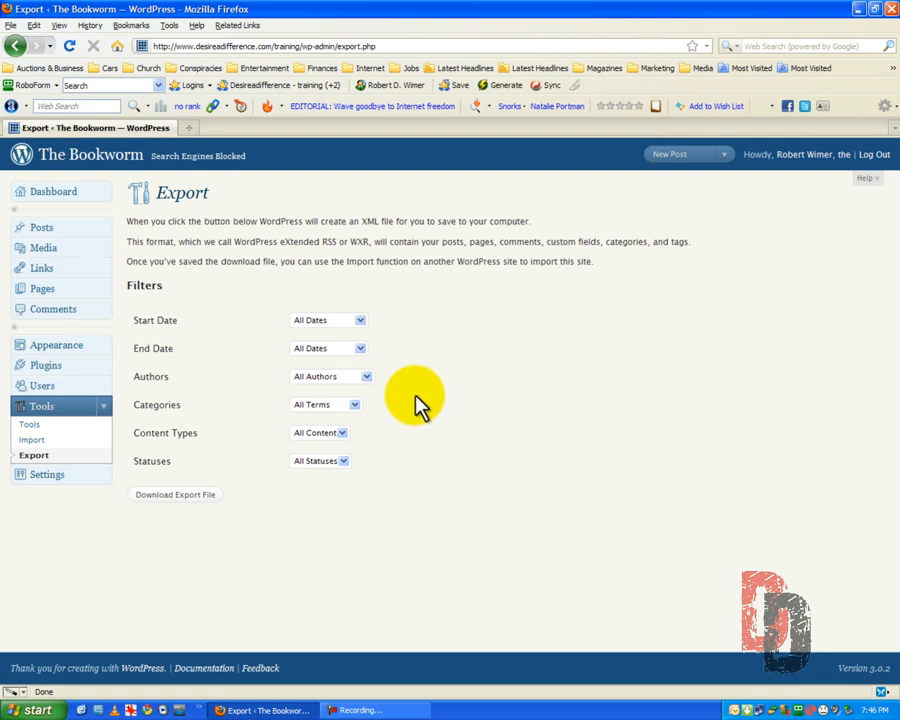
click(45, 196)
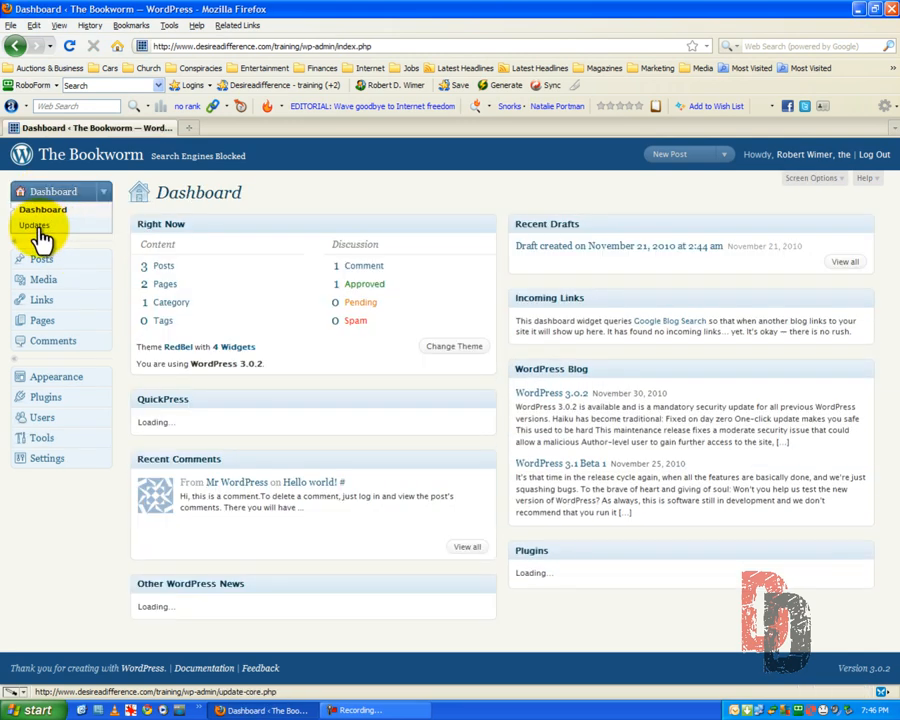
click(44, 230)
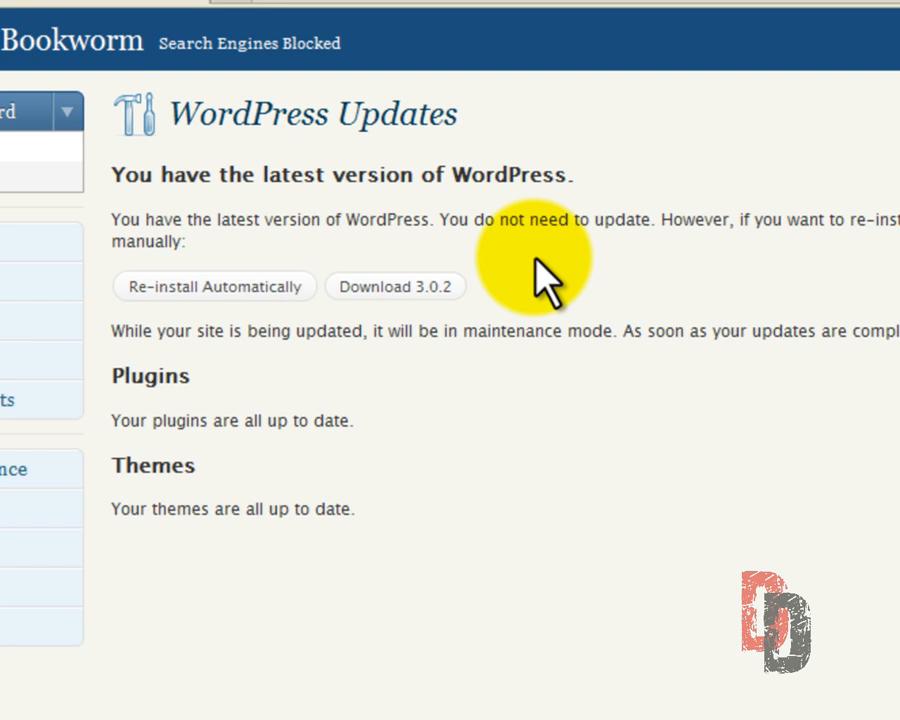
click(68, 541)
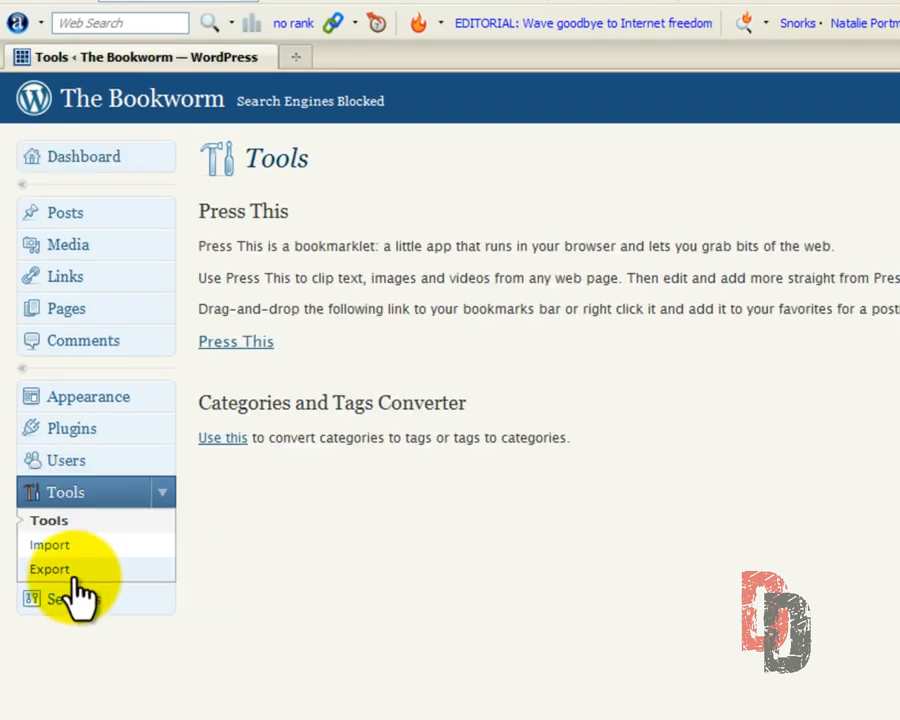
click(42, 569)
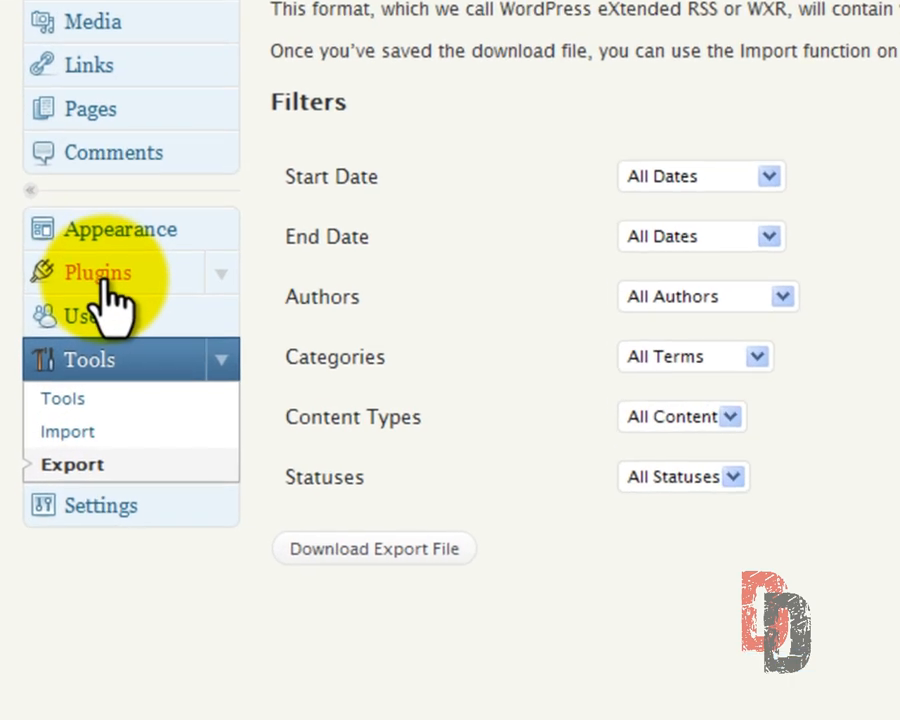
Examine the list of installed plugins, including the WordPress Importer entry
click(46, 366)
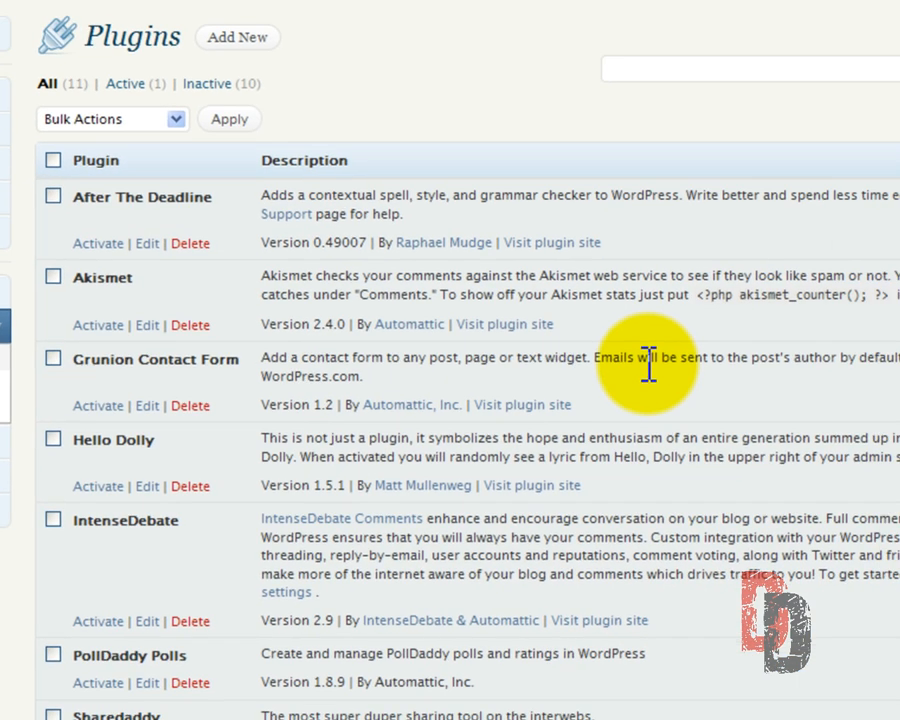
scroll(643, 366, down, 5)
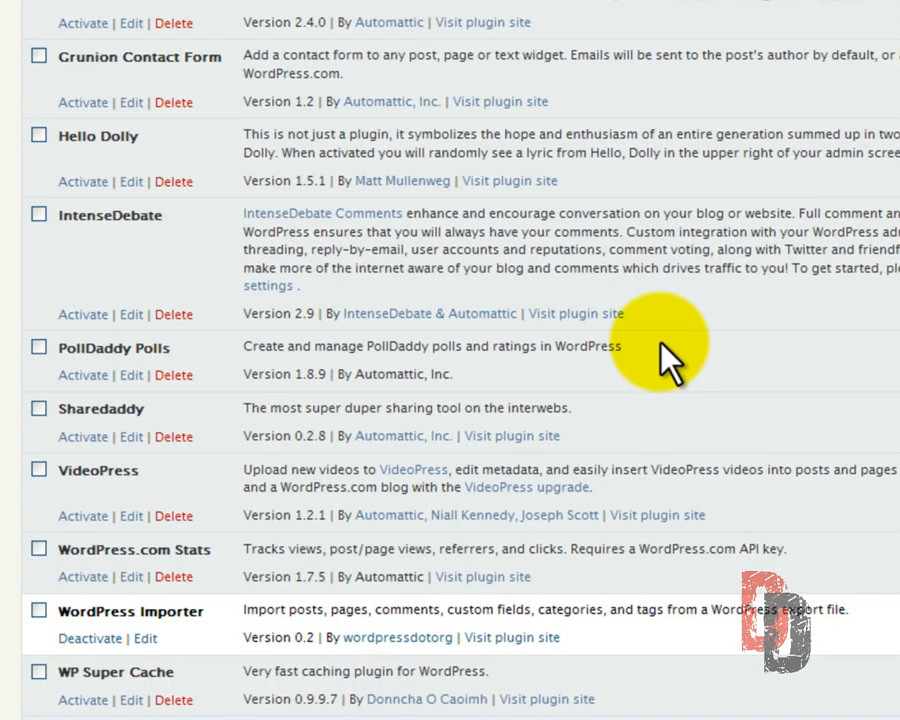
scroll(665, 358, up, 5)
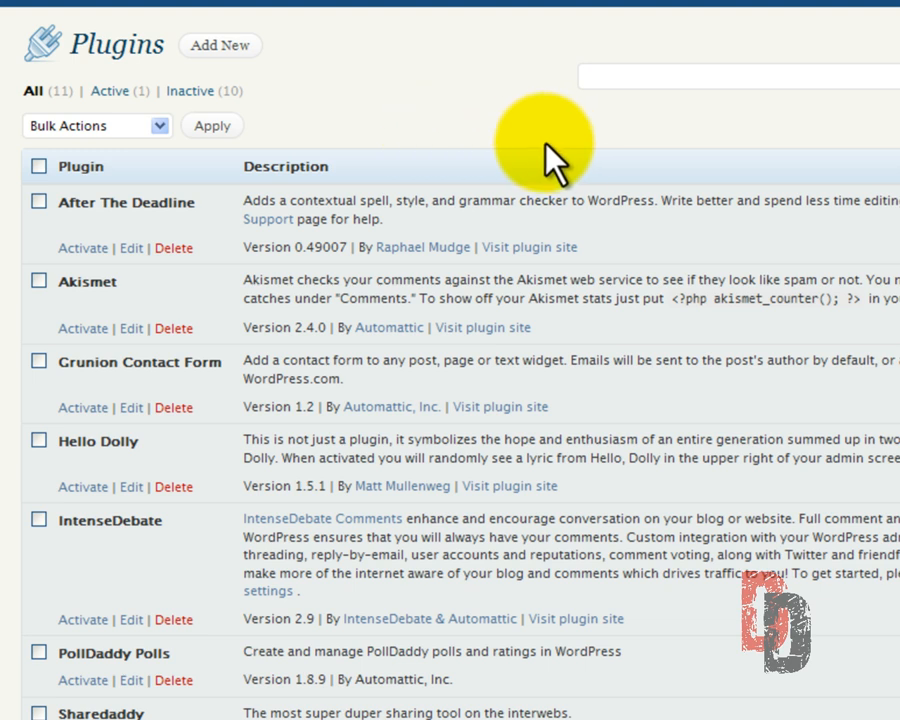
scroll(552, 143, down, 3)
scroll(552, 148, up, 3)
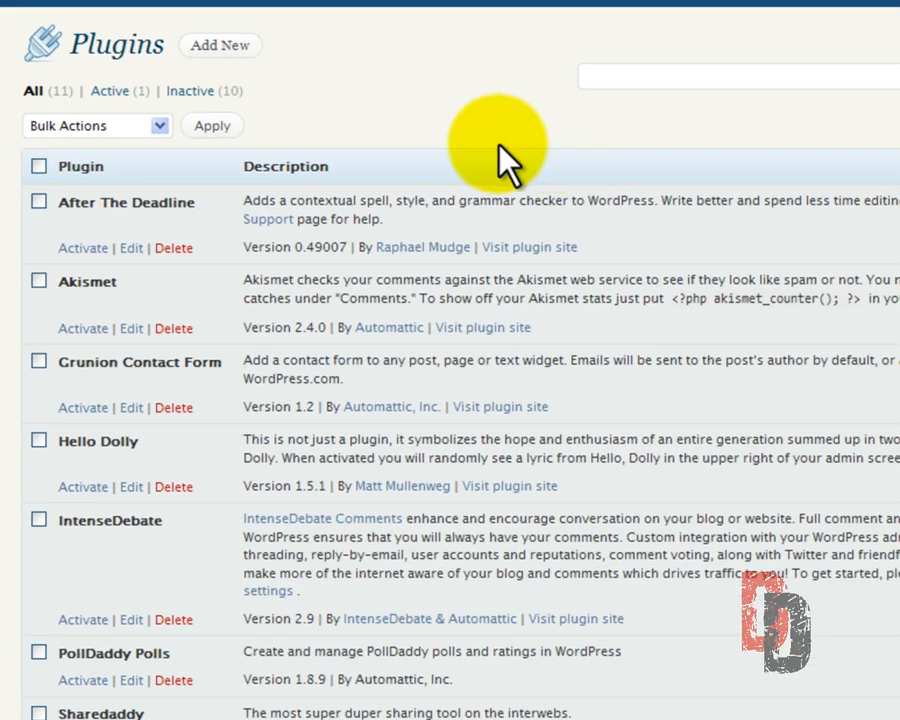
Select all installed plugins and view the available bulk actions without choosing one
click(38, 167)
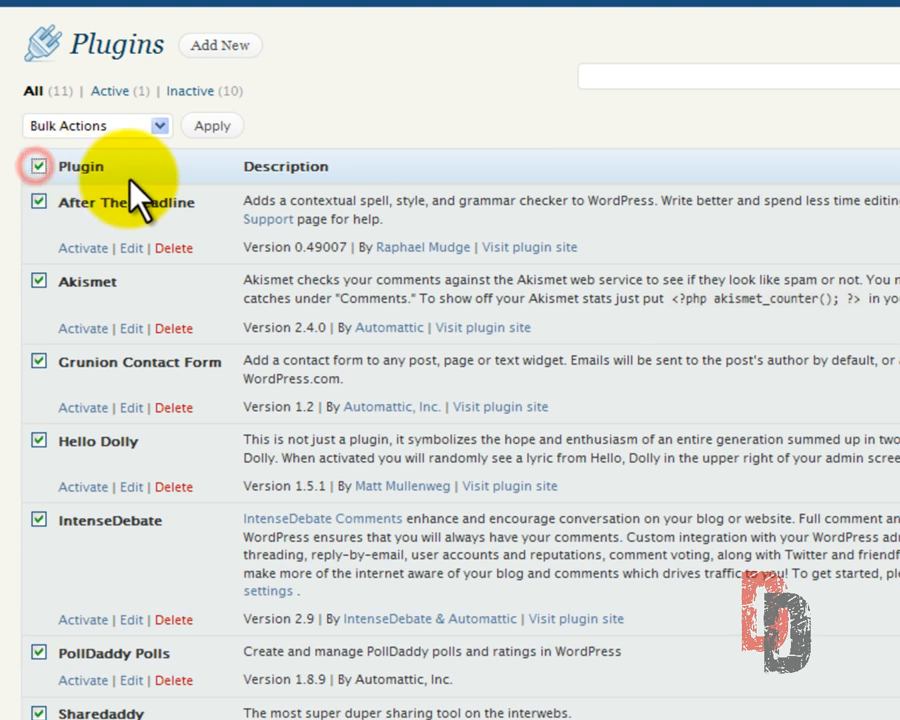
click(160, 127)
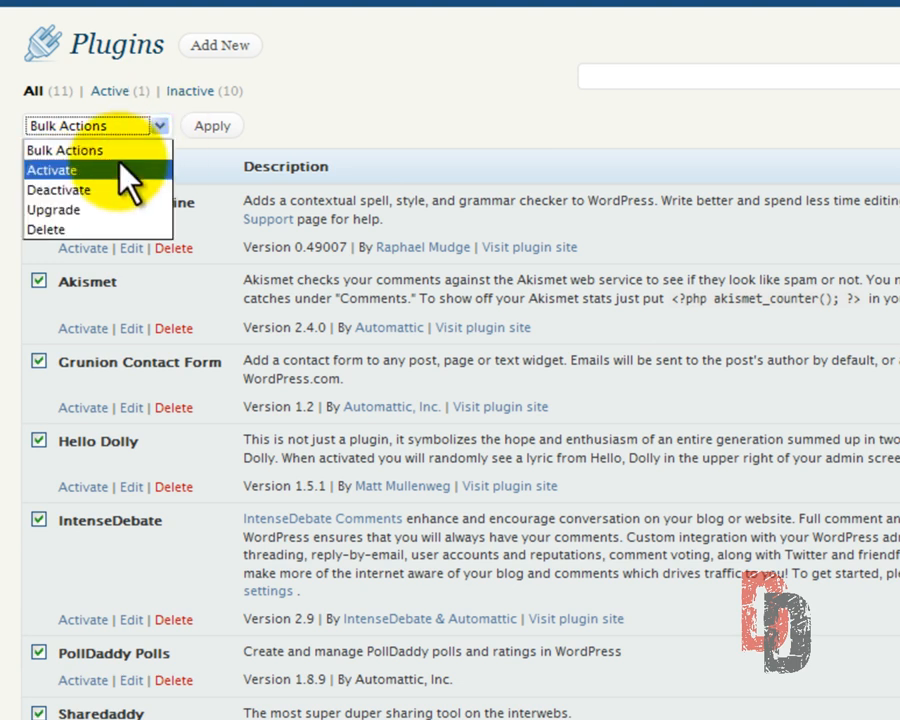
click(395, 115)
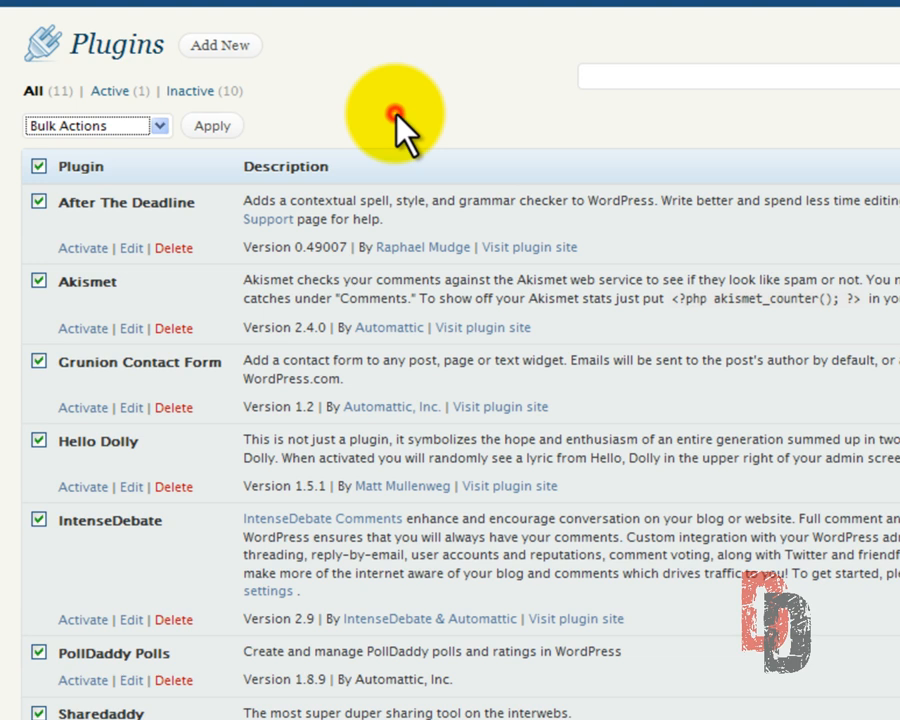
Deselect all plugins, select Akismet and IntenseDebate individually, and clear both selections again
click(40, 168)
click(37, 281)
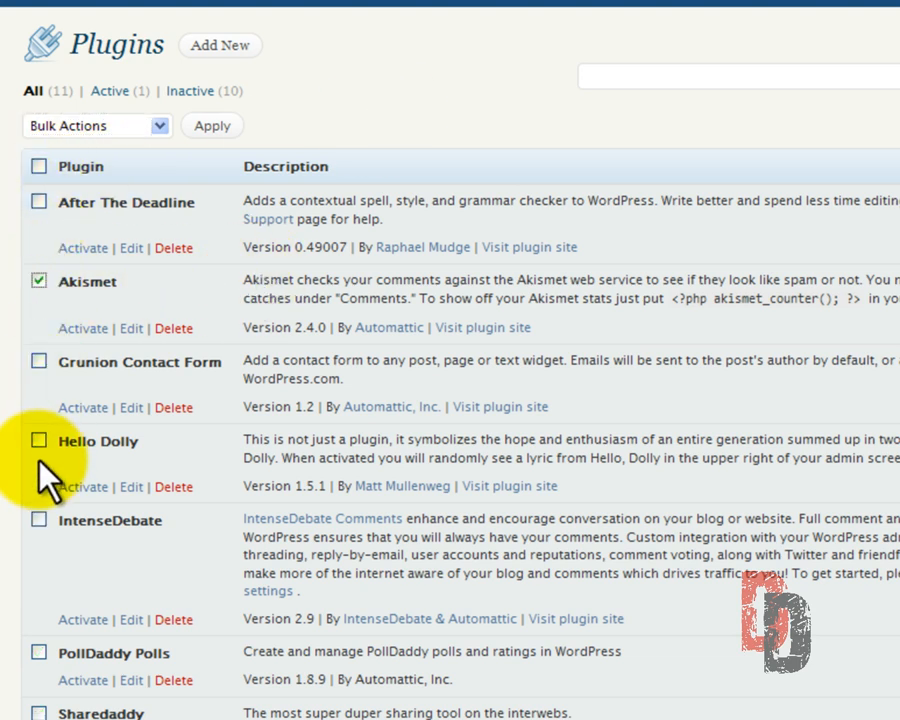
click(38, 519)
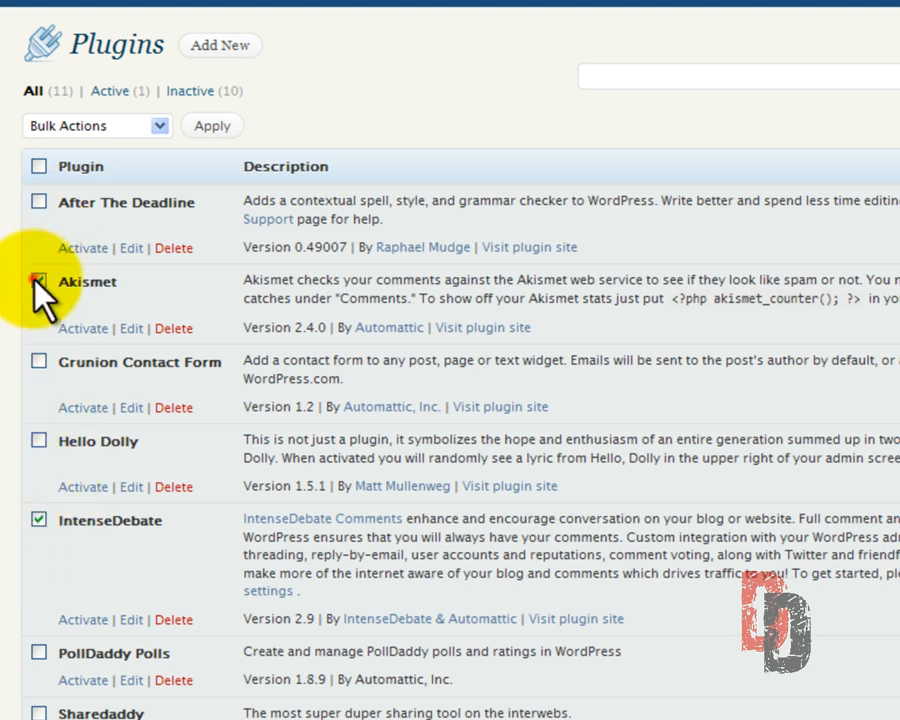
click(37, 281)
click(38, 520)
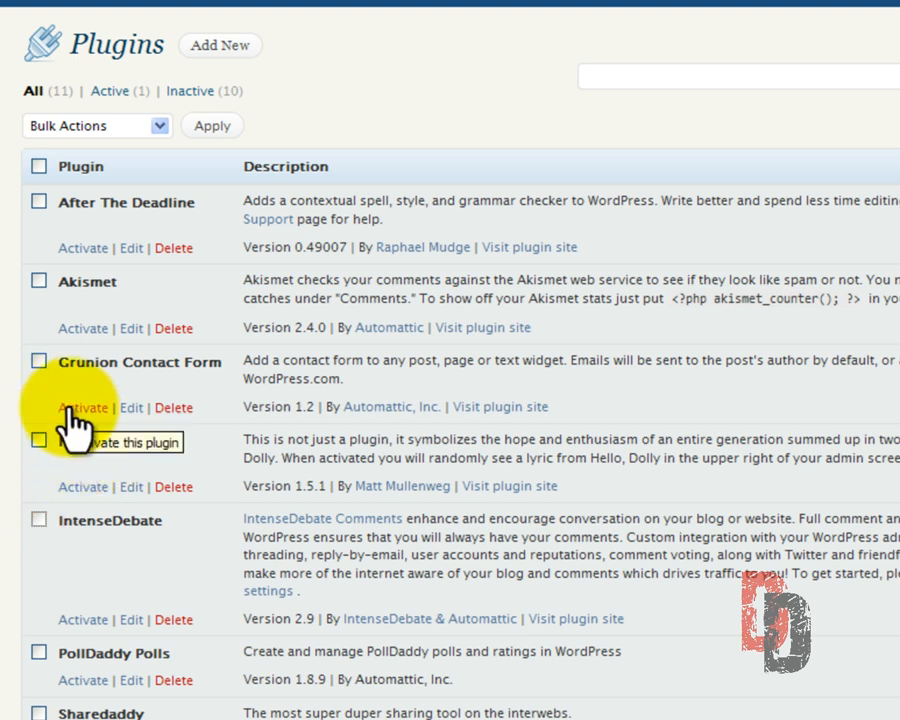
Delete the Hello Dolly plugin, viewing the list of its files before confirming, and check the remaining plugin list
click(130, 407)
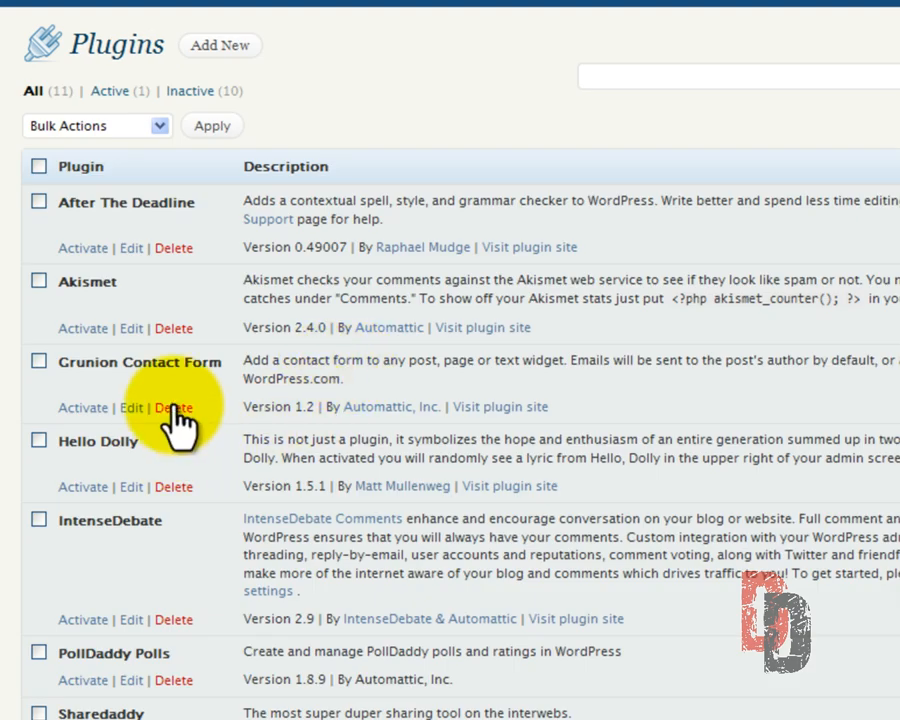
click(173, 487)
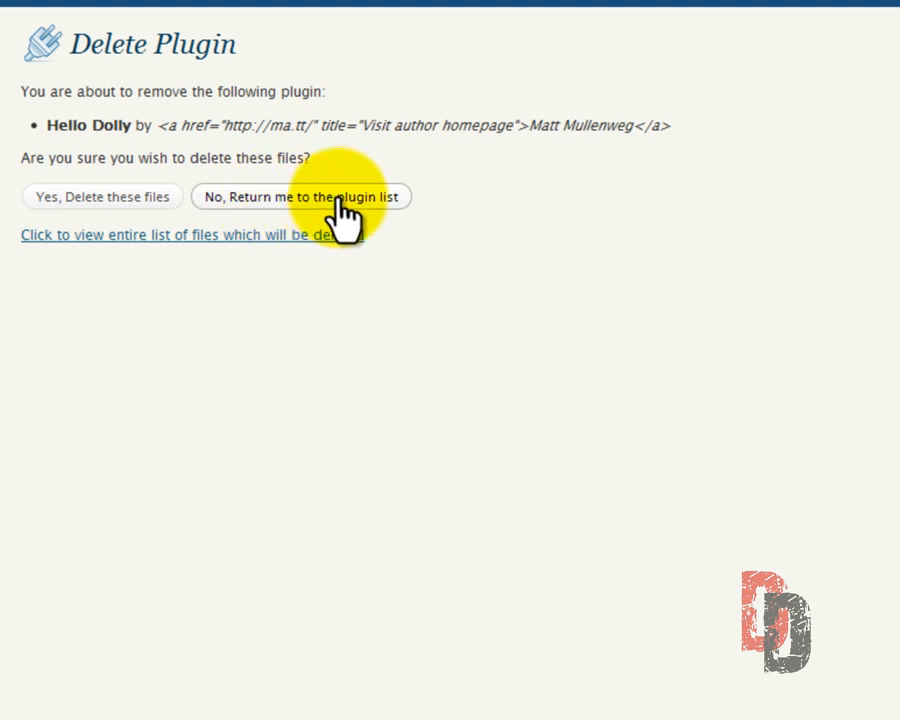
click(220, 236)
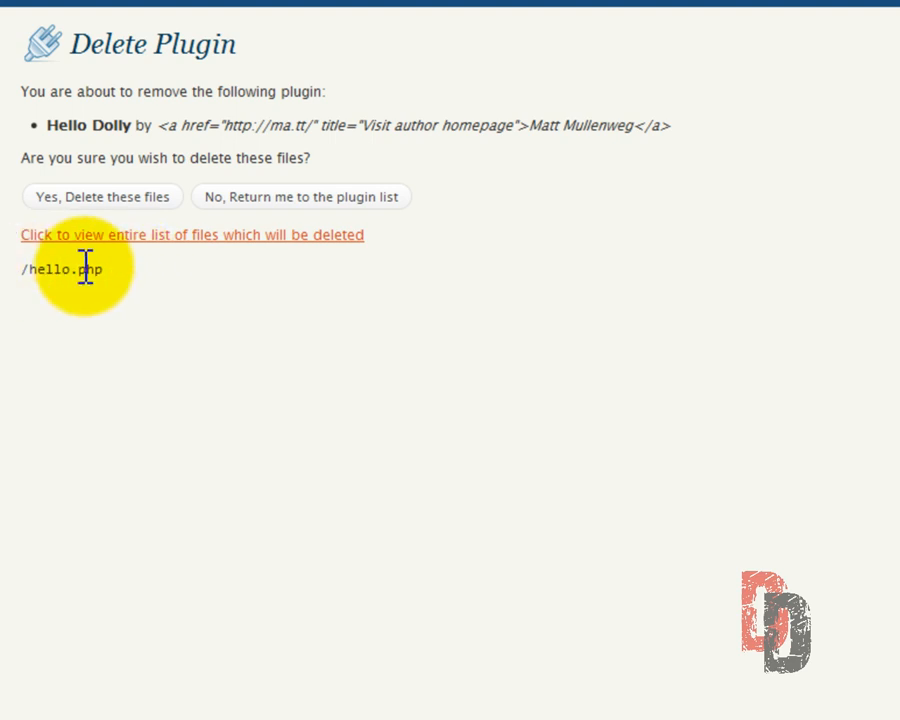
click(96, 197)
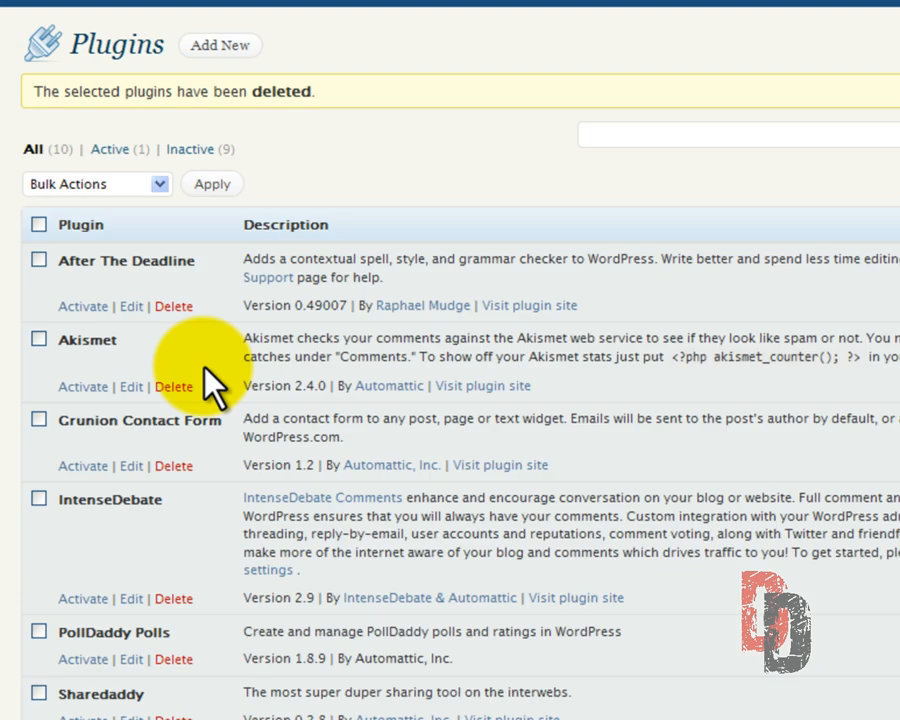
scroll(210, 372, down, 3)
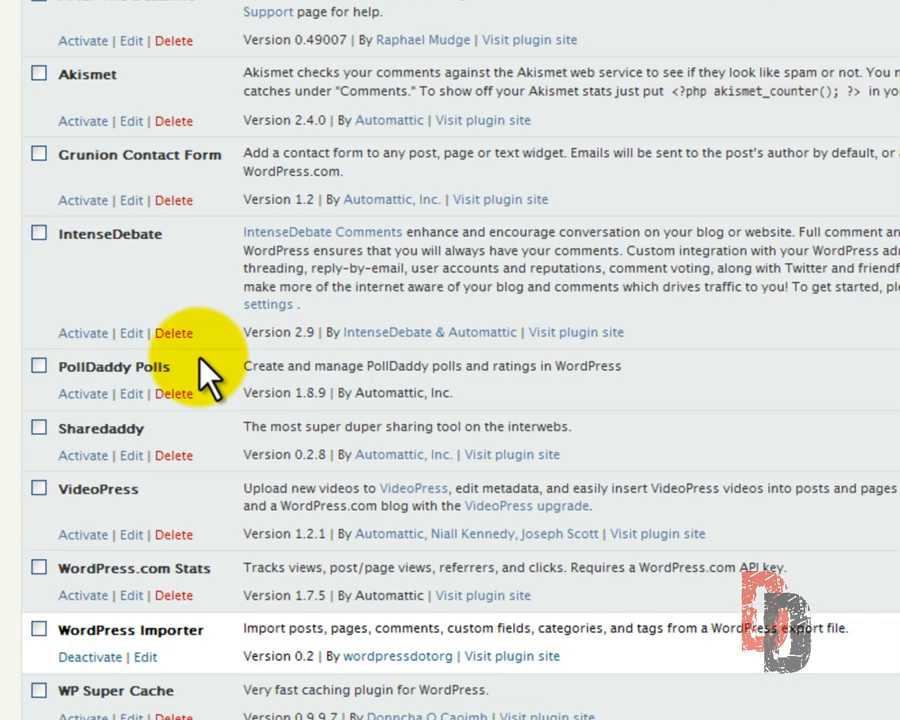
scroll(200, 365, up, 3)
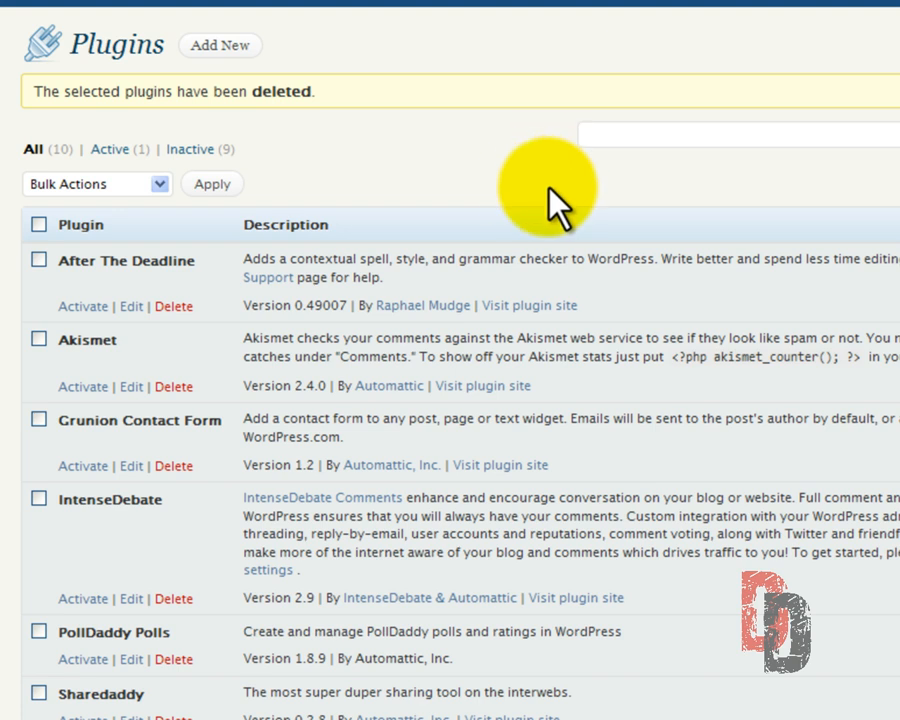
Search by term for a new plugin to add named fbLikeButton
click(221, 46)
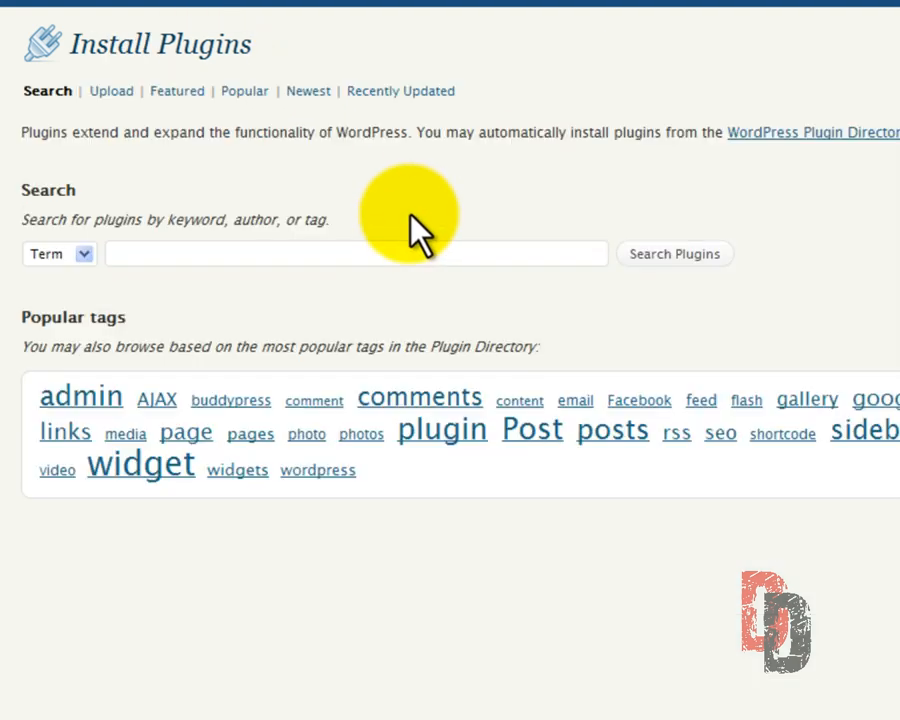
click(122, 253)
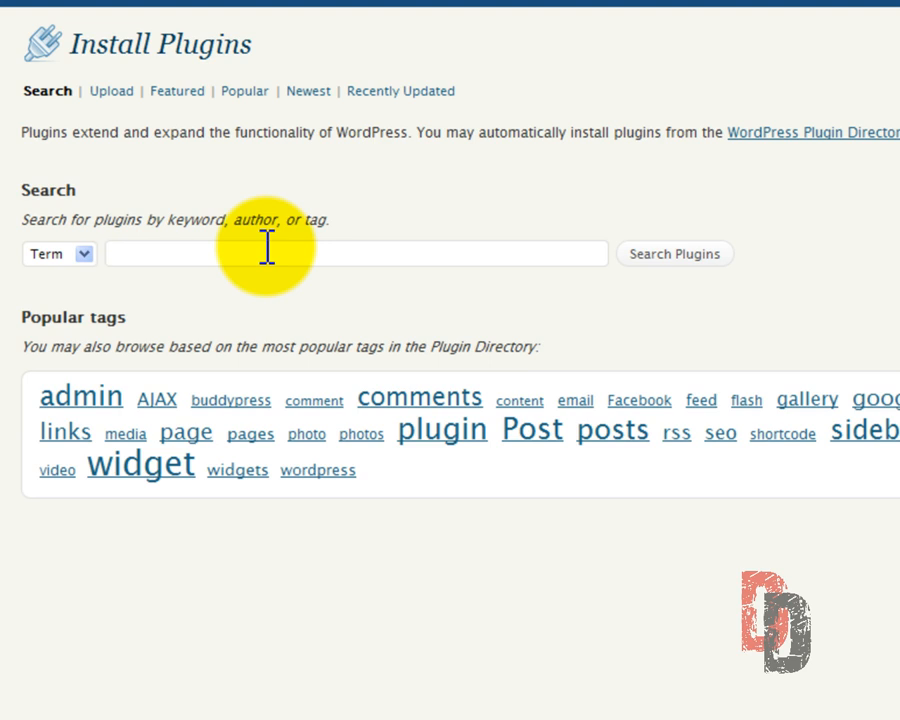
text(FB)
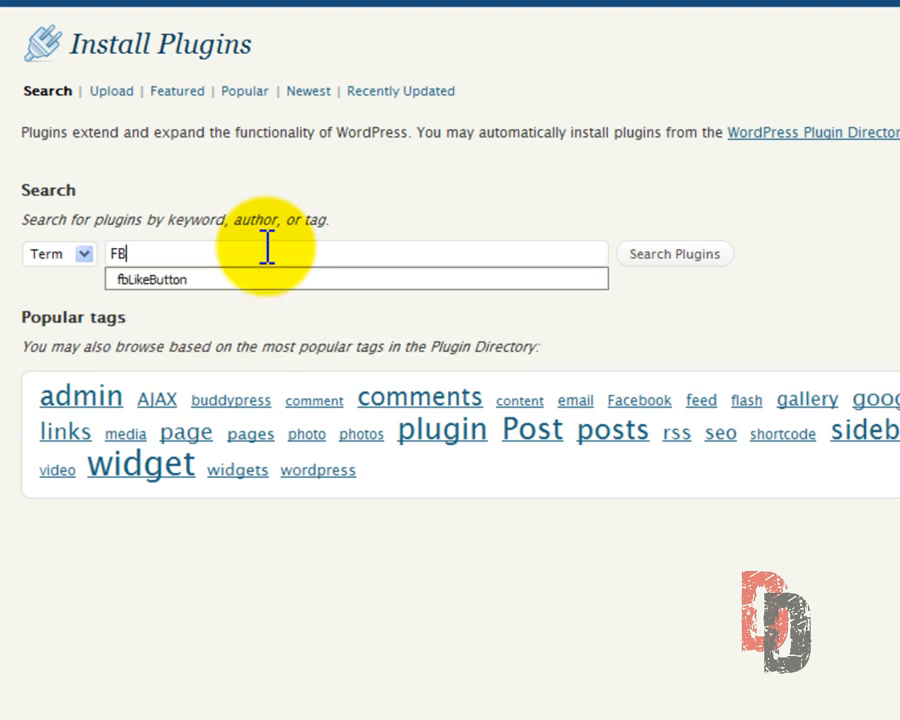
key(Down)
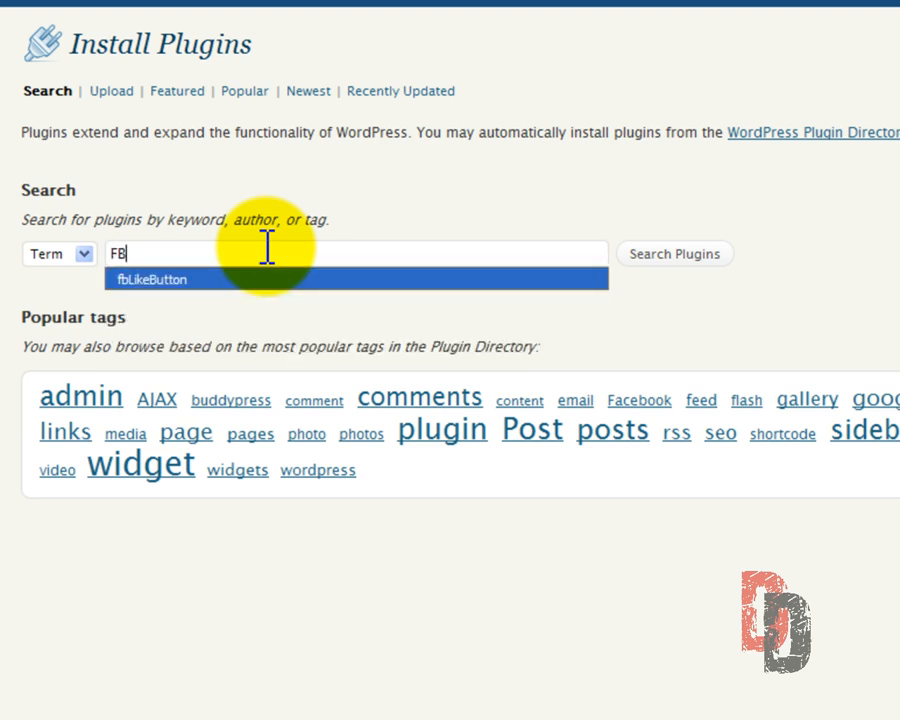
key(Return)
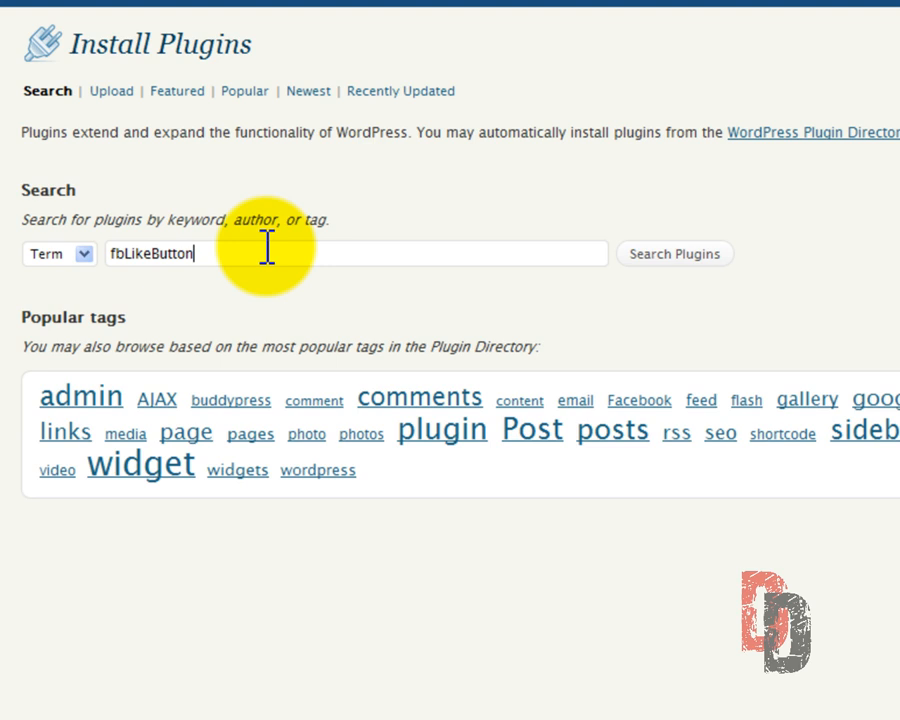
click(675, 255)
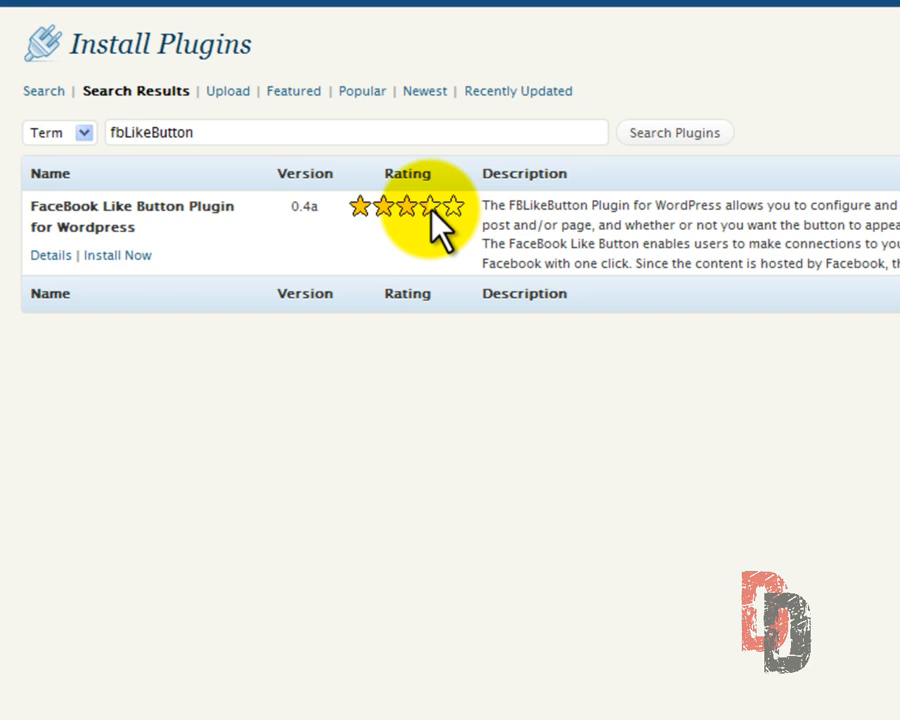
Examine the FaceBook Like Button Plugin's rating and its description, screenshots, FAQ and other notes
mouse_move(431, 209)
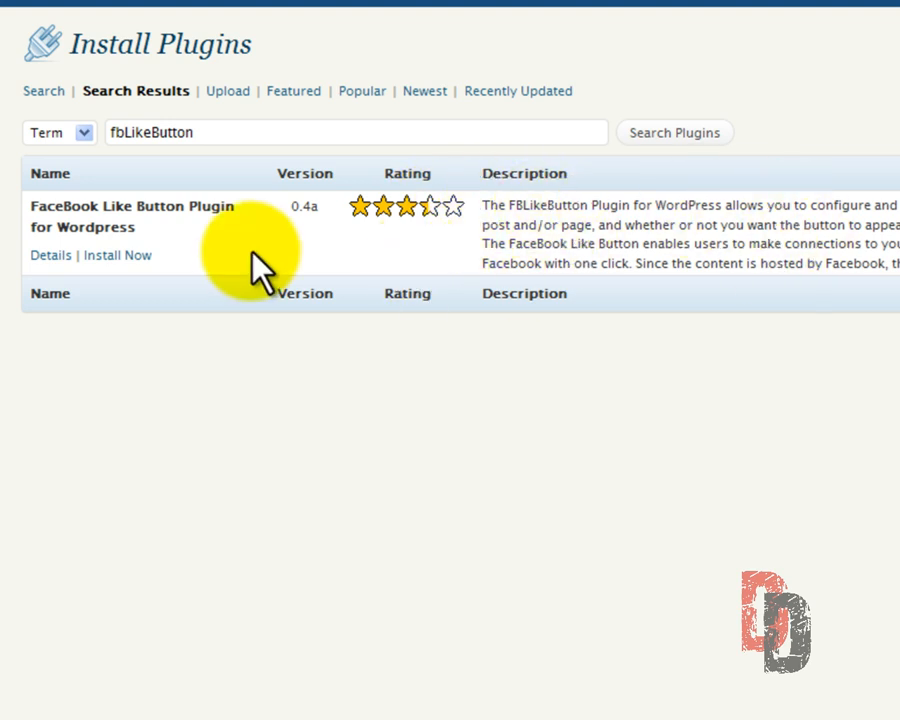
click(47, 257)
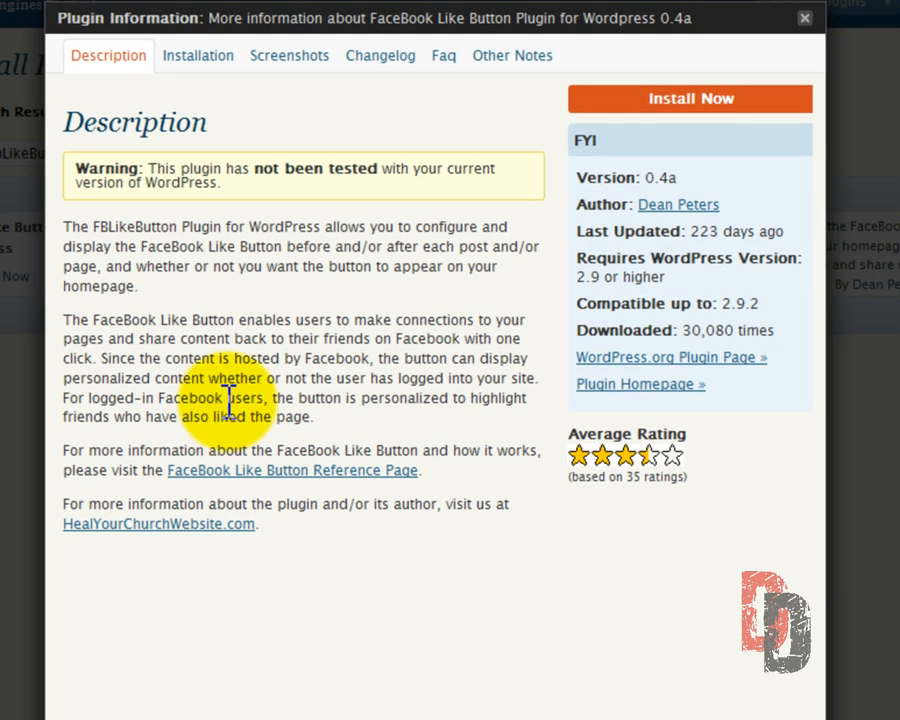
click(274, 60)
scroll(297, 468, down, 5)
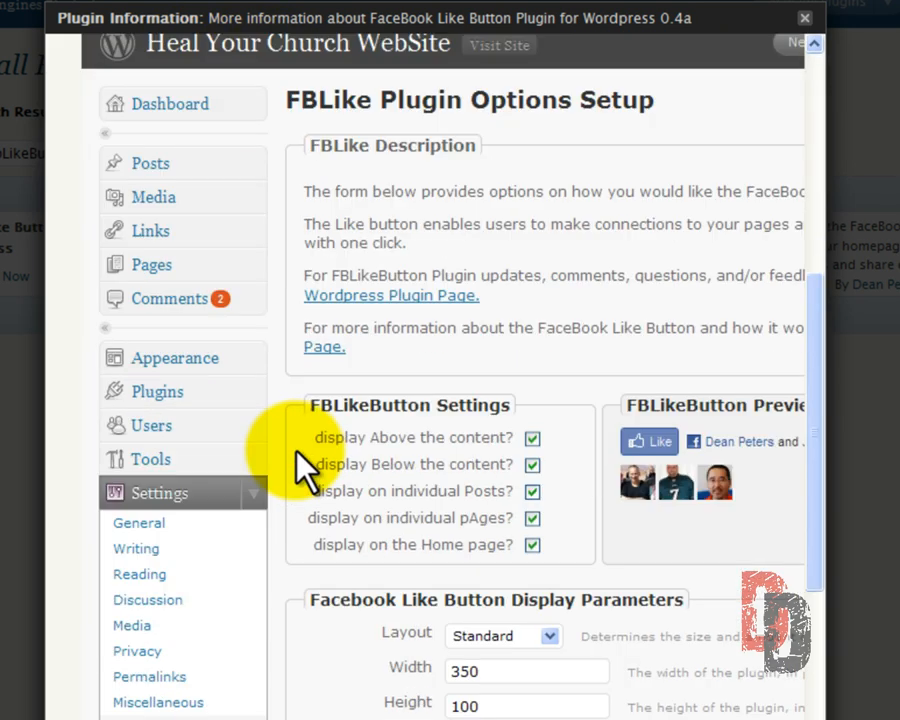
scroll(305, 468, down, 3)
scroll(300, 462, down, 9)
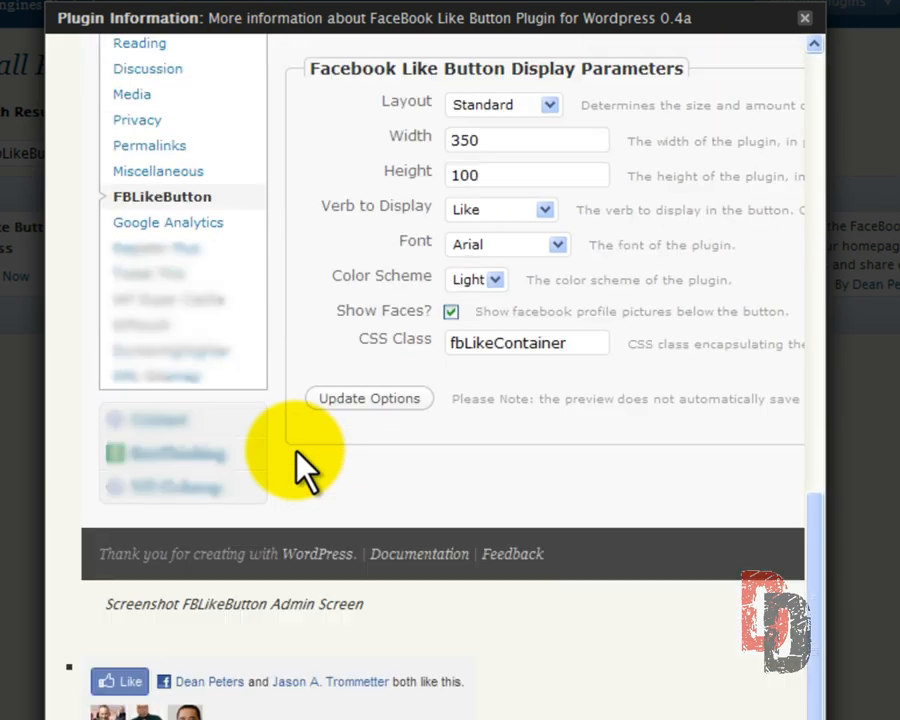
scroll(300, 462, up, 15)
scroll(295, 449, up, 9)
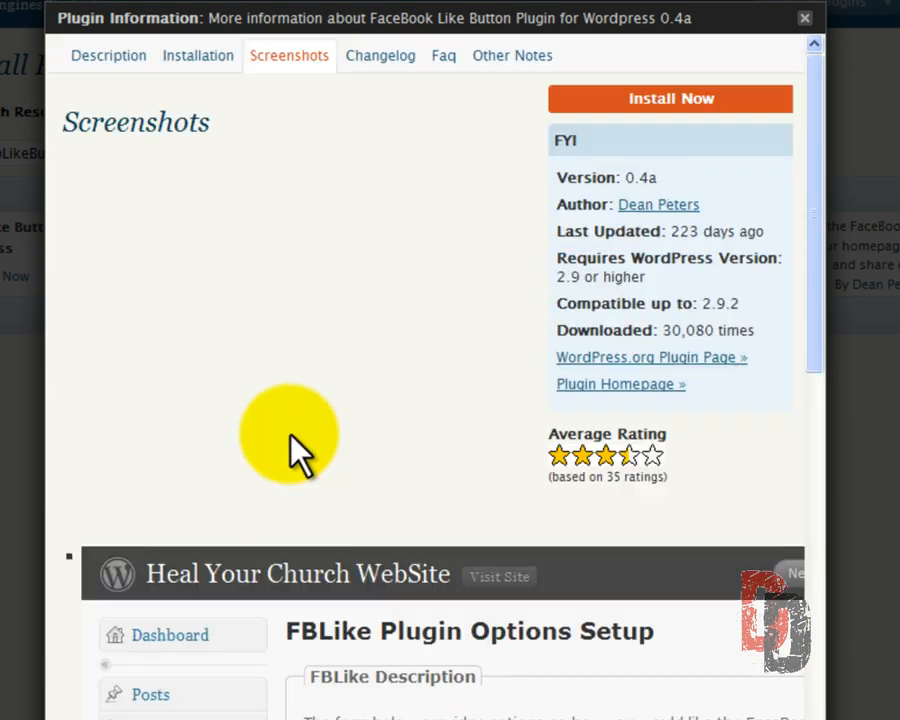
click(443, 58)
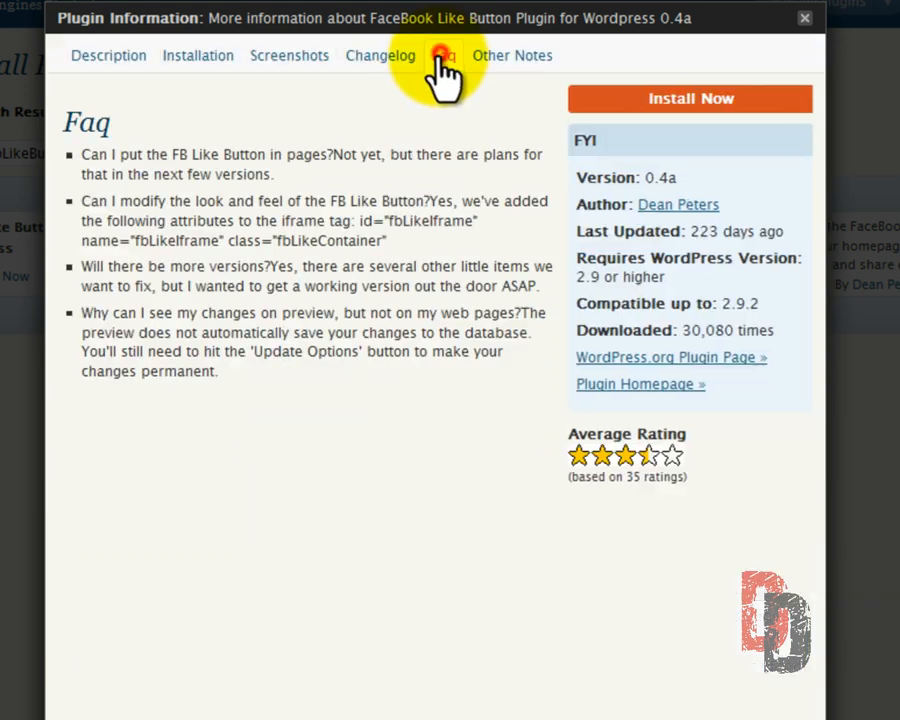
click(510, 58)
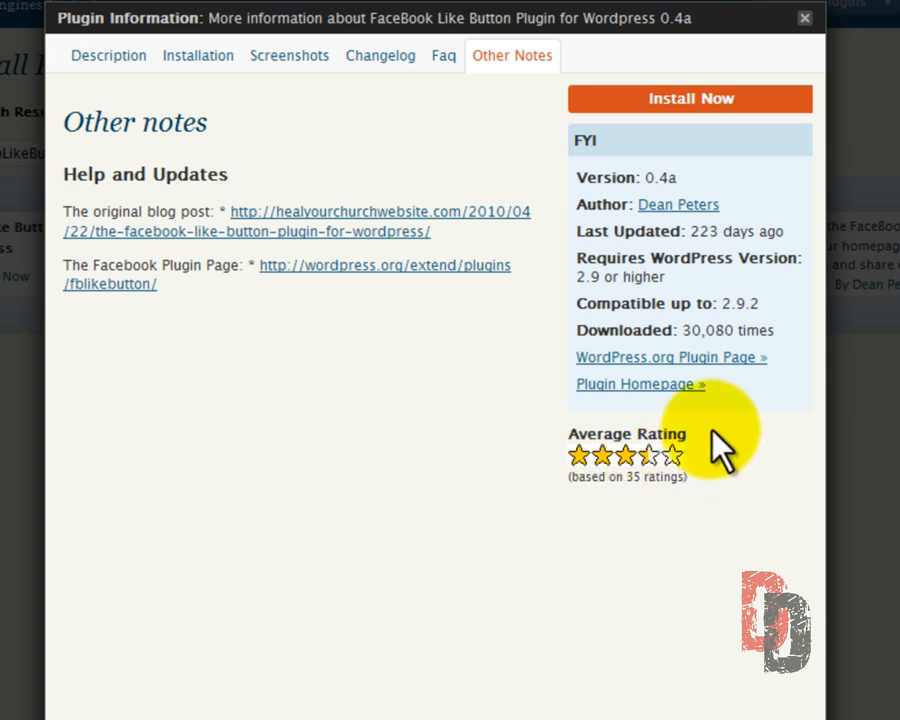
Install the FaceBook Like Button Plugin for Wordpress from its details and activate it
click(96, 54)
click(691, 98)
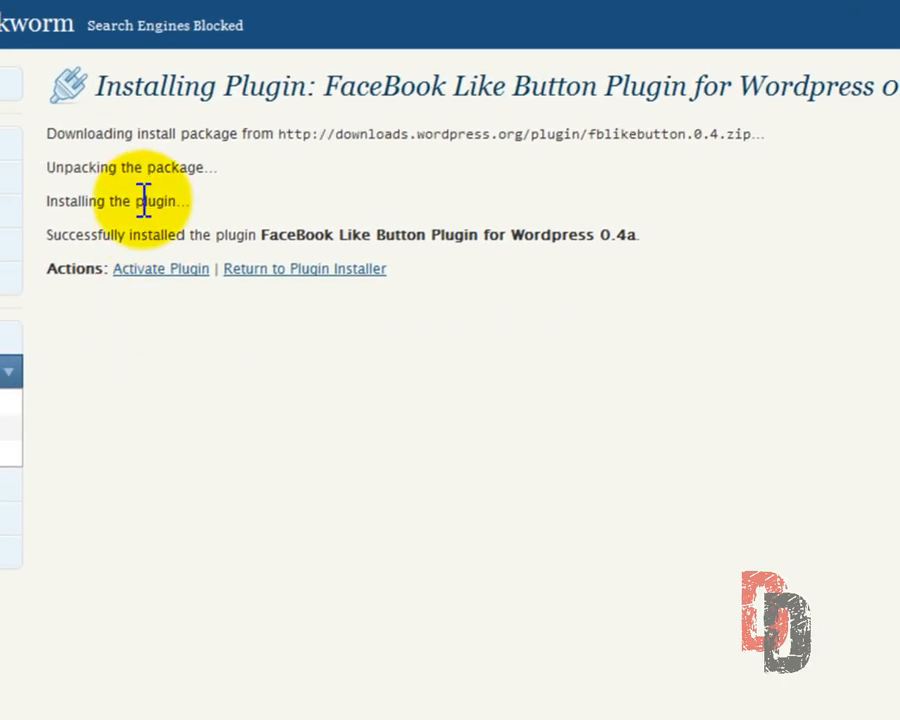
click(152, 268)
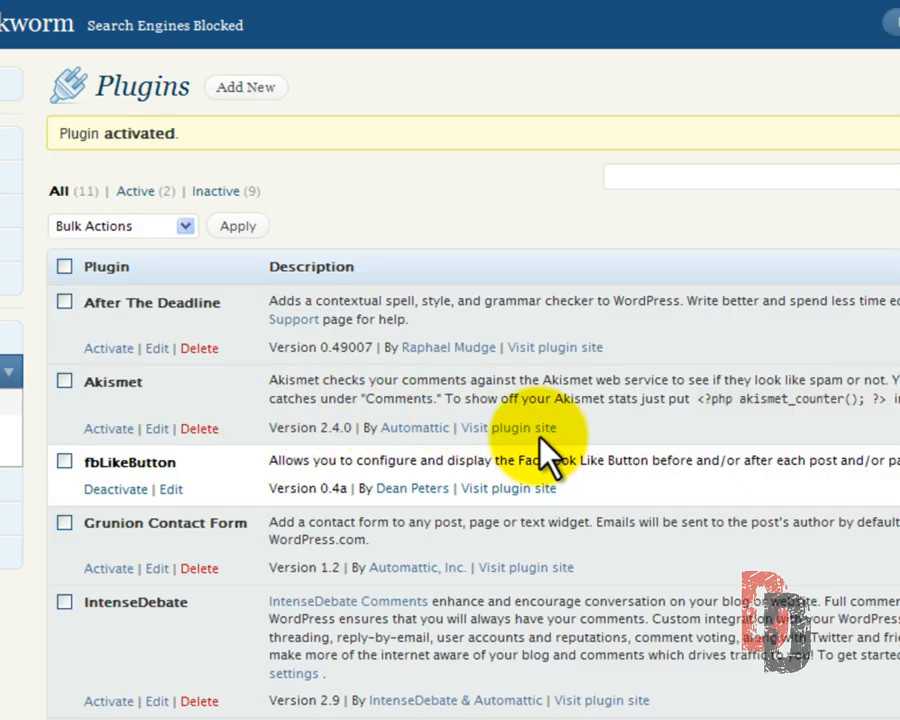
Look through the Plugins, Appearance and Settings sections for the new plugin's options and open the FBLikeButton setup page
scroll(548, 462, down, 2)
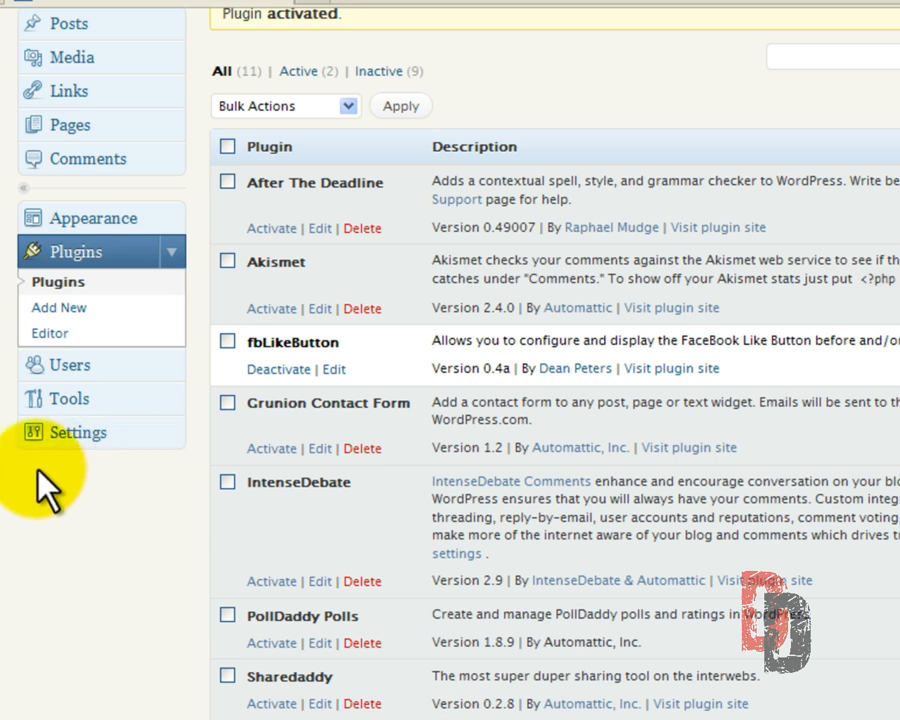
click(181, 251)
click(181, 251)
click(181, 251)
click(170, 217)
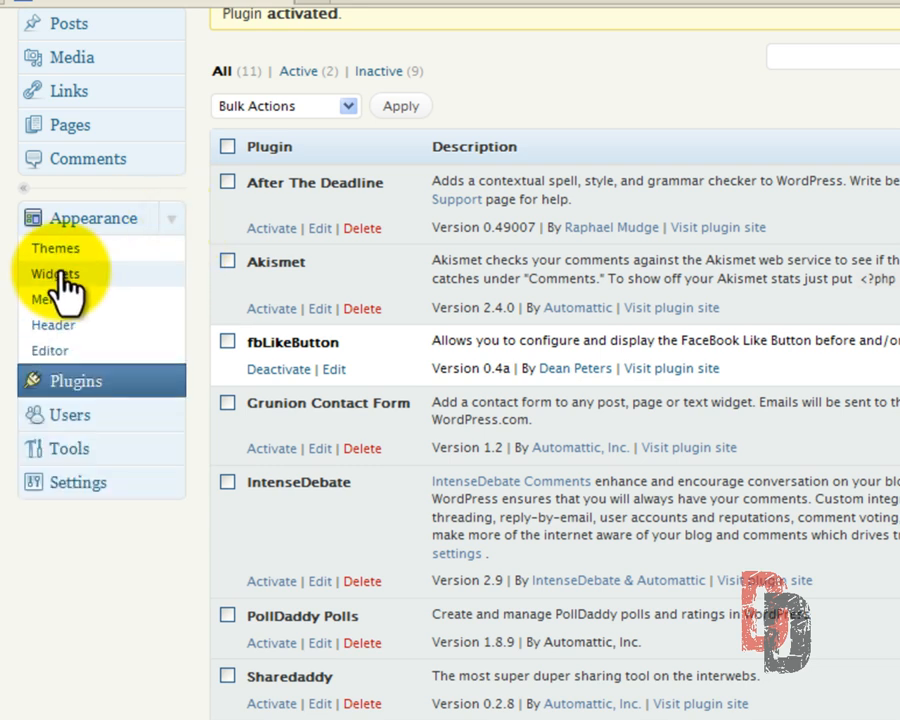
click(176, 218)
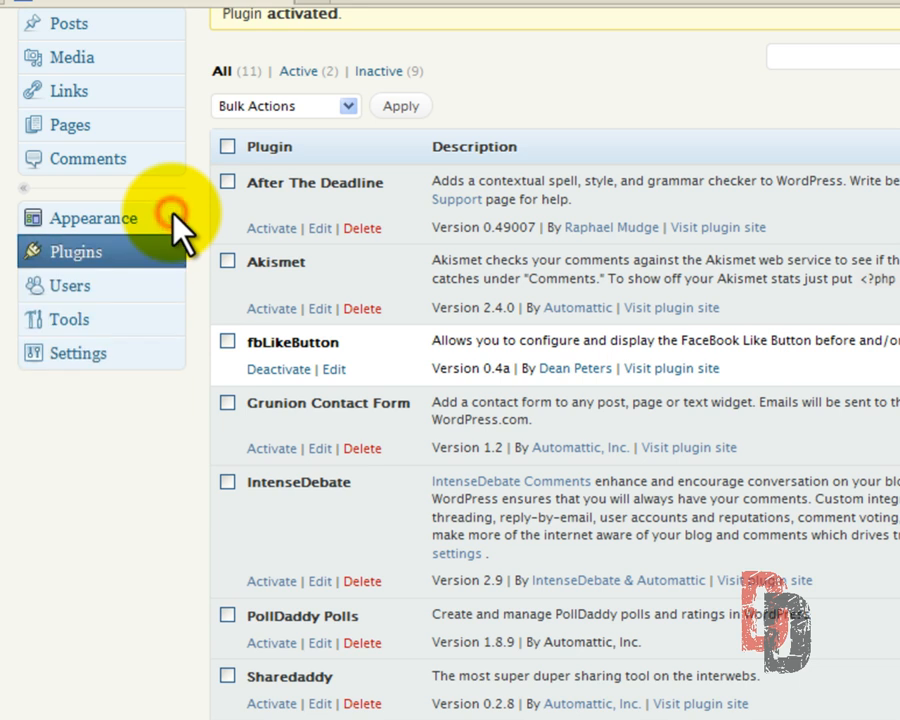
click(168, 355)
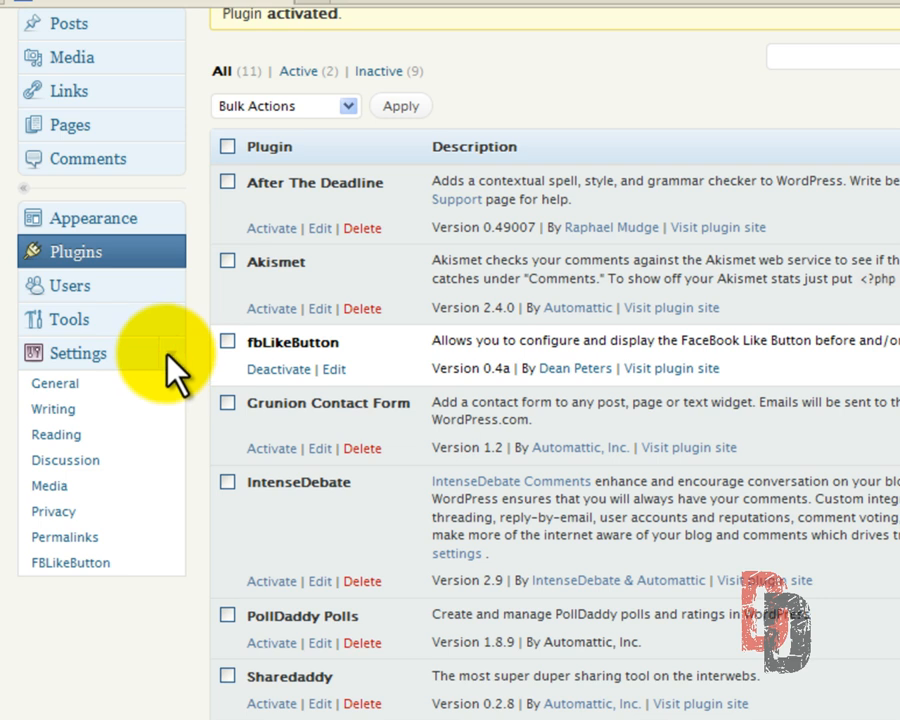
click(60, 565)
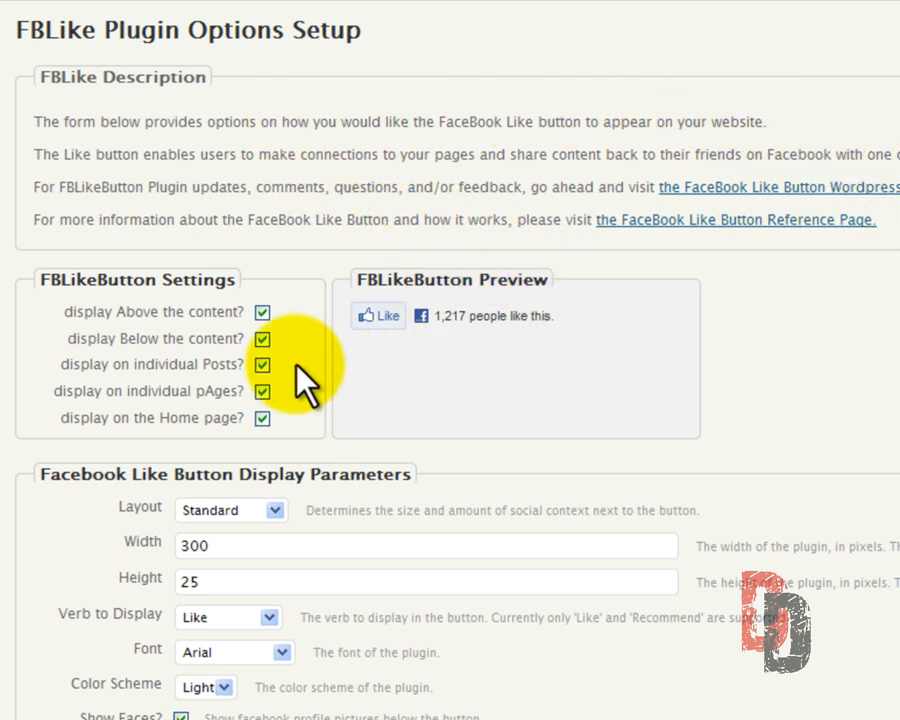
Toggle the Like button's display on individual pages off and back on, and save the FBLike plugin options
click(261, 390)
click(258, 389)
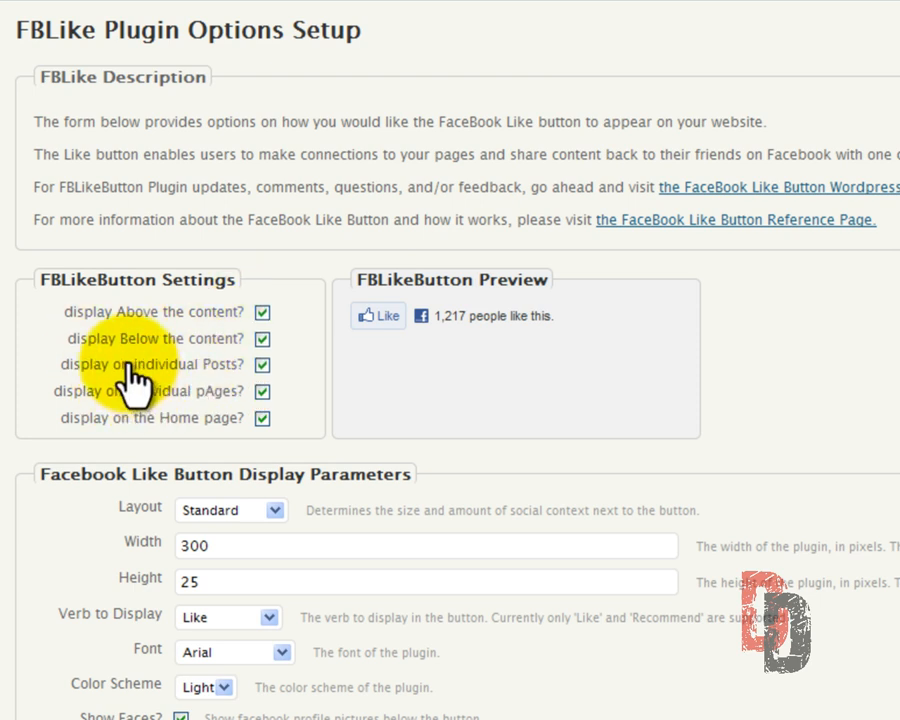
scroll(130, 382, down, 1)
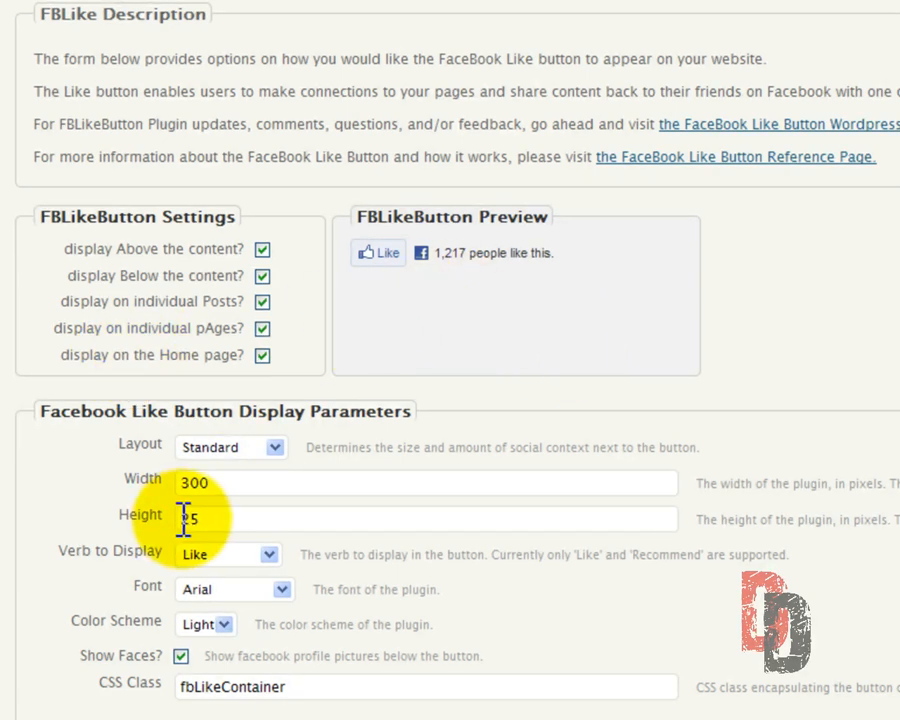
click(85, 719)
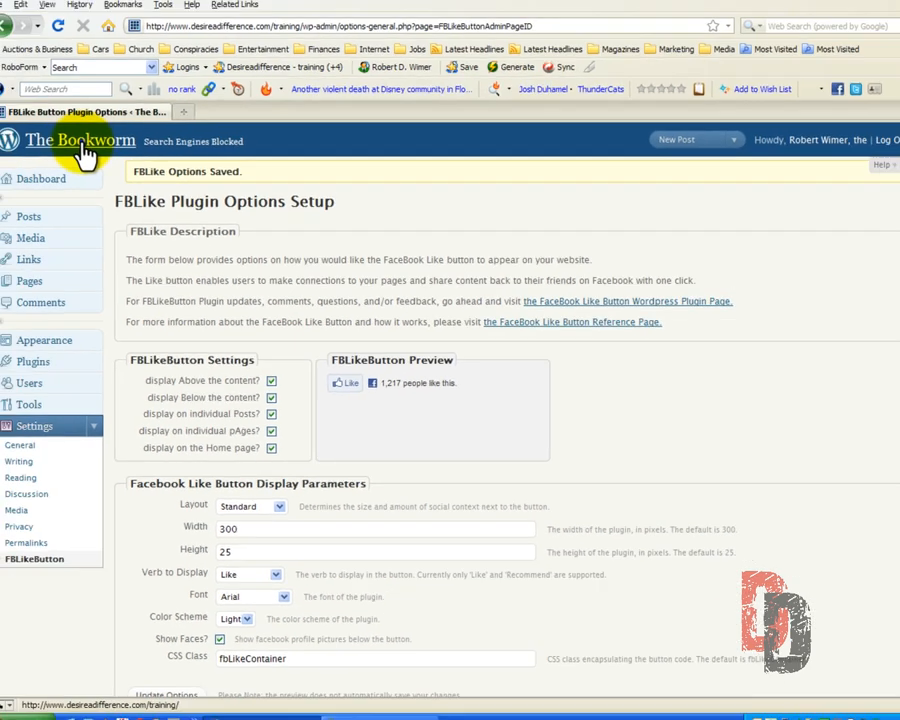
Open the Bookworm site and check the About page, the blog listing and its newest post for Like buttons
right_click(16, 38)
click(122, 177)
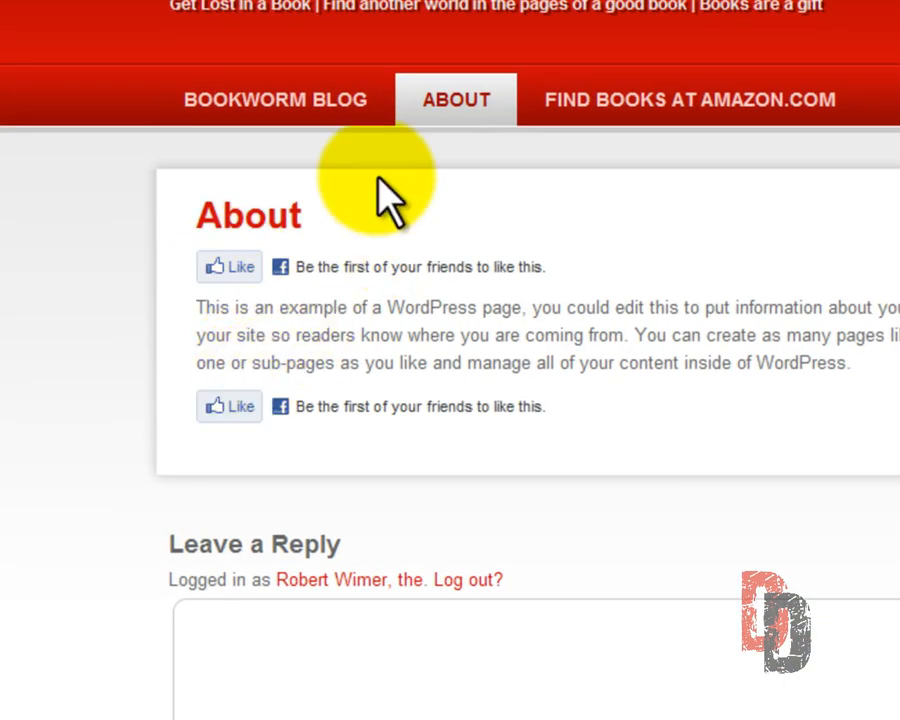
click(277, 105)
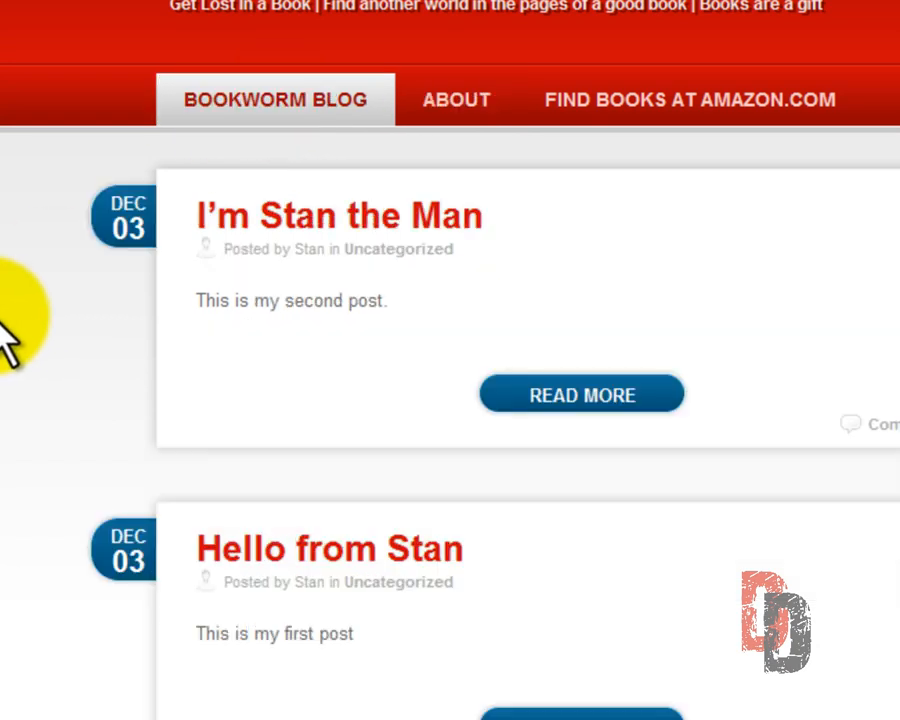
click(381, 217)
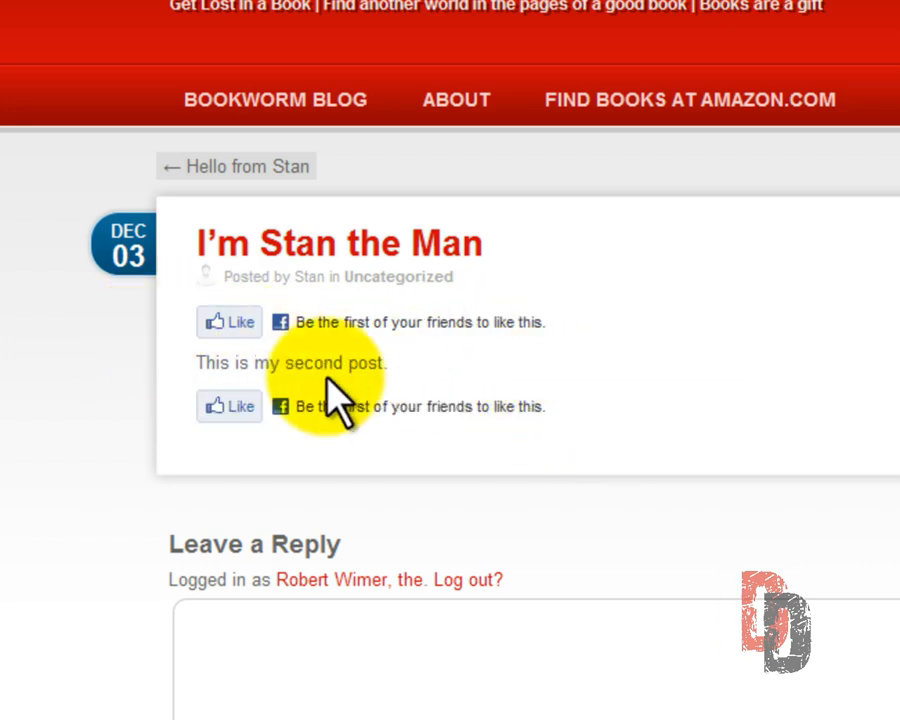
Turn off the Like button below the content, on individual pages and on the Home page, and save the FBLike plugin options
scroll(385, 455, down, 2)
scroll(390, 410, up, 2)
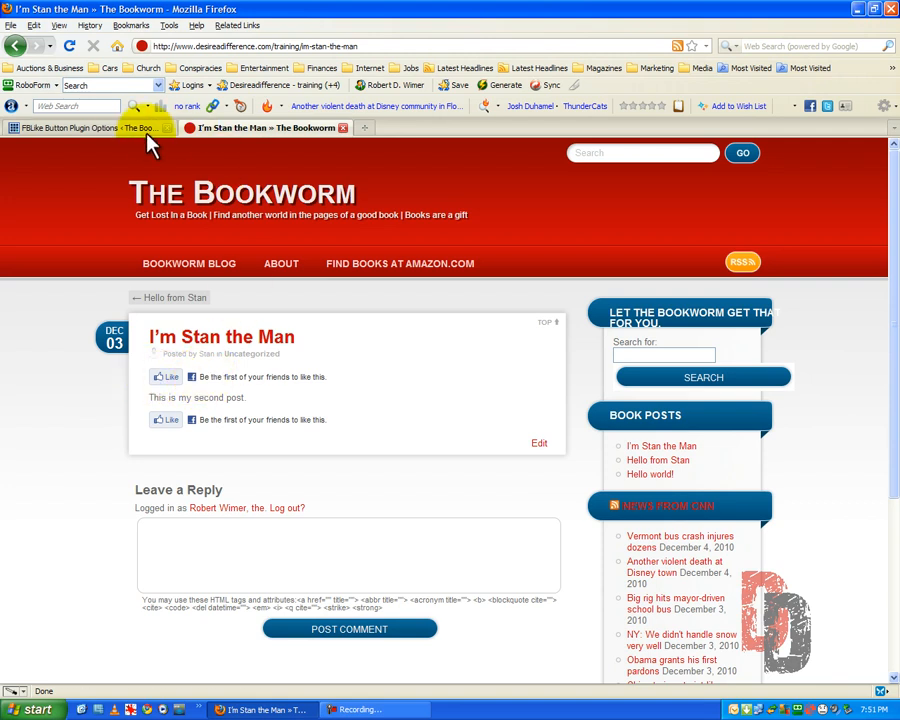
click(127, 129)
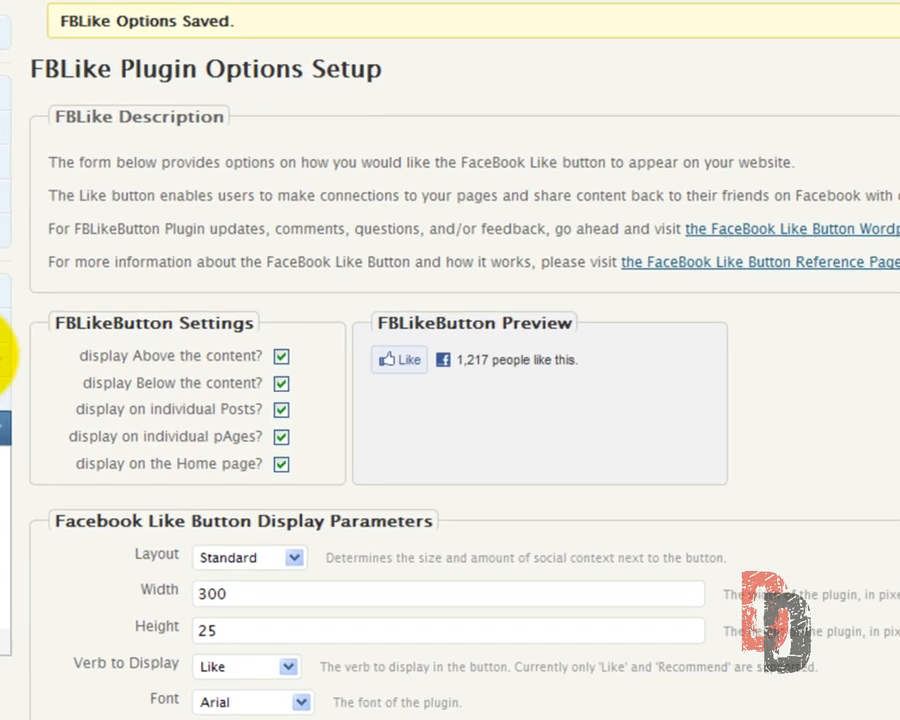
click(281, 438)
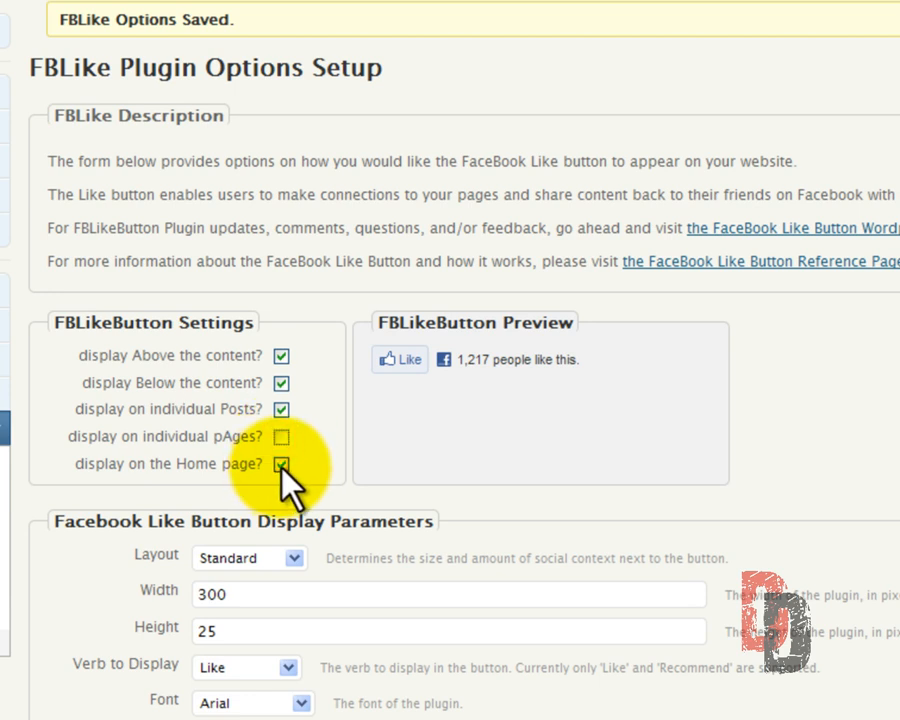
click(281, 465)
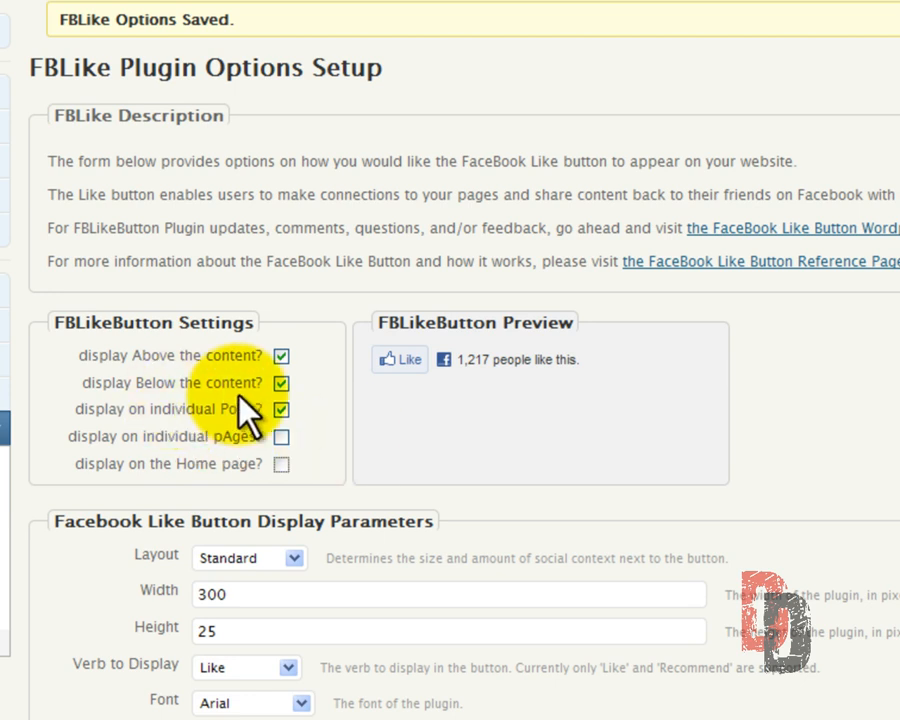
click(281, 383)
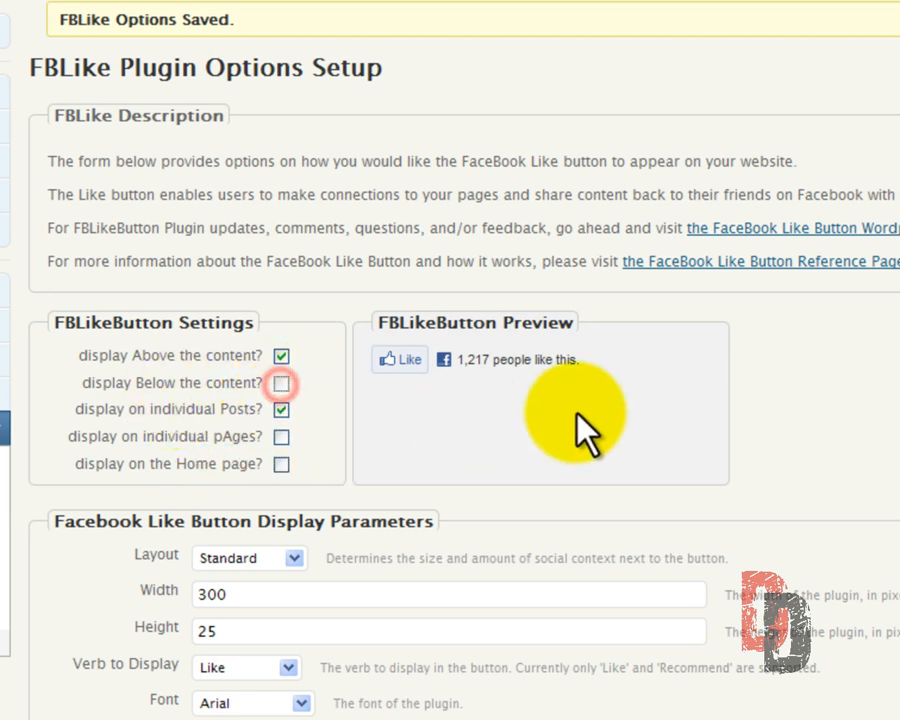
scroll(822, 415, down, 2)
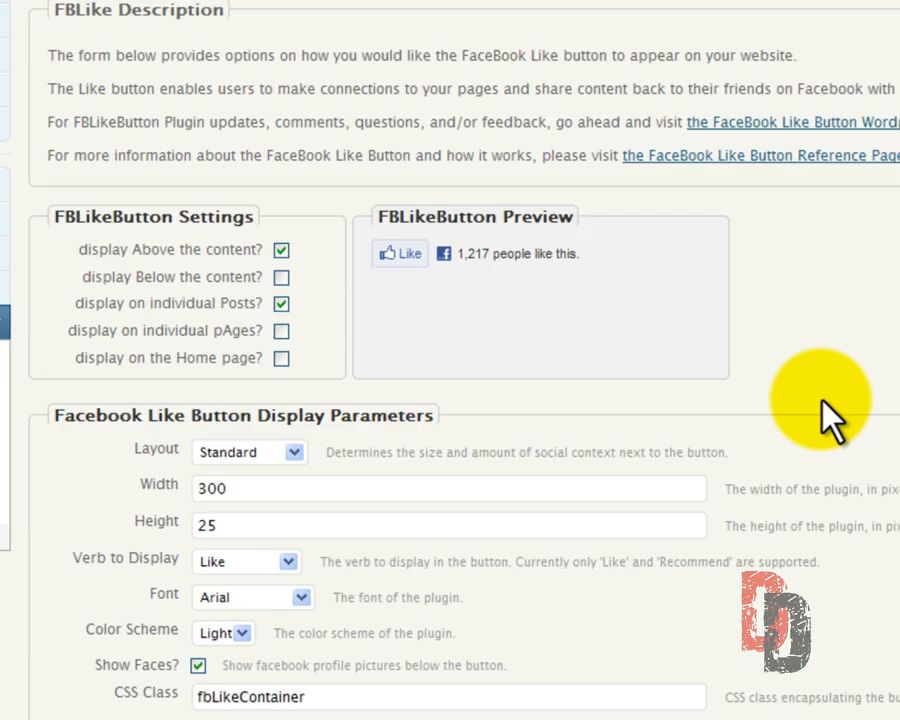
scroll(355, 550, down, 1)
scroll(346, 543, down, 3)
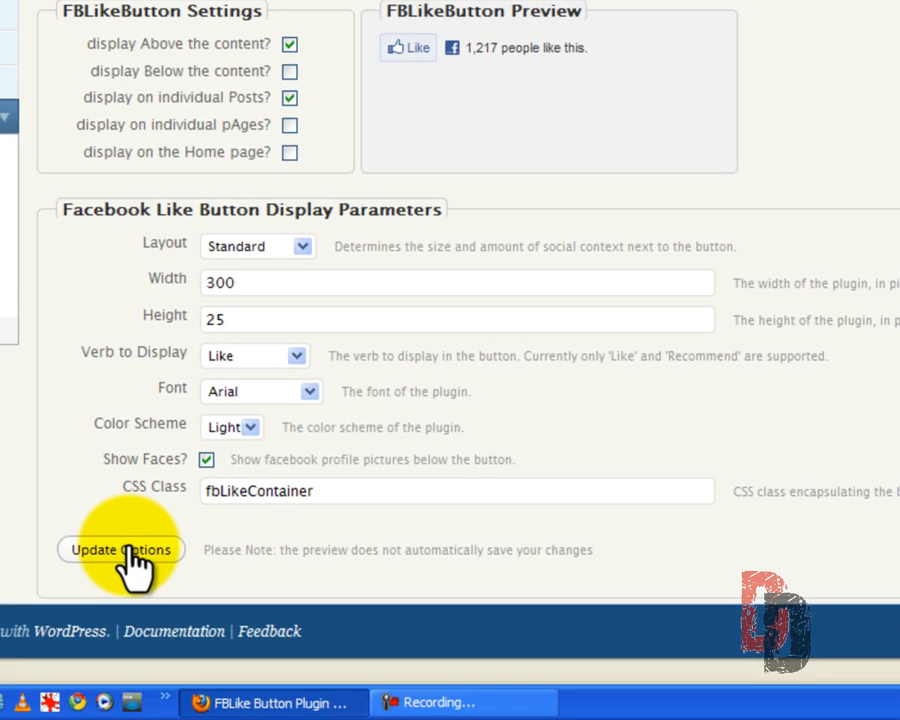
click(125, 549)
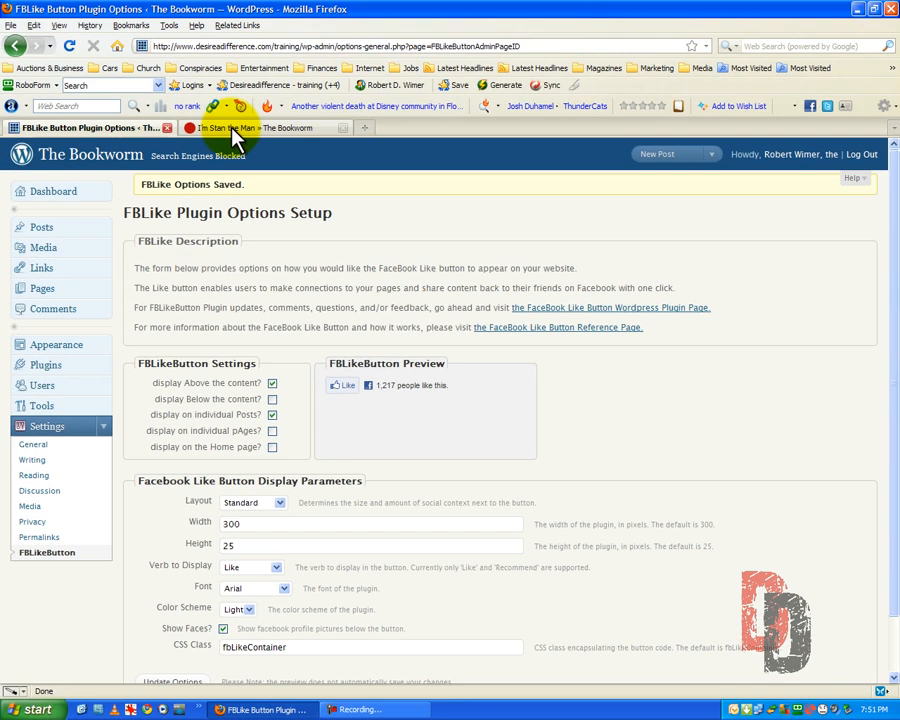
Reload the "I'm Stan the Man" post on the Bookworm site and check it and the About page for Like buttons
click(216, 69)
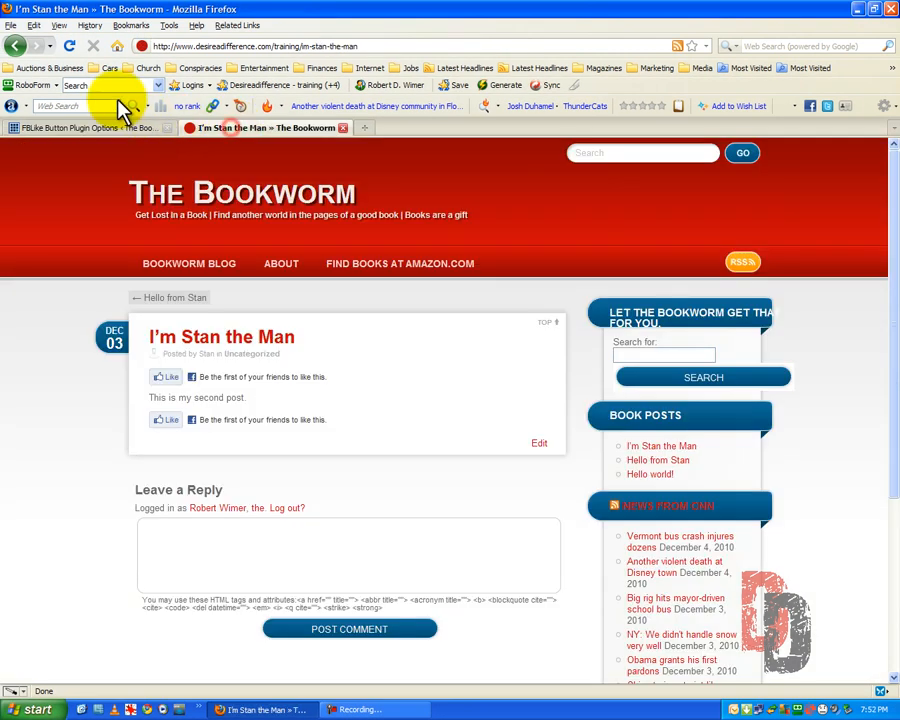
click(69, 46)
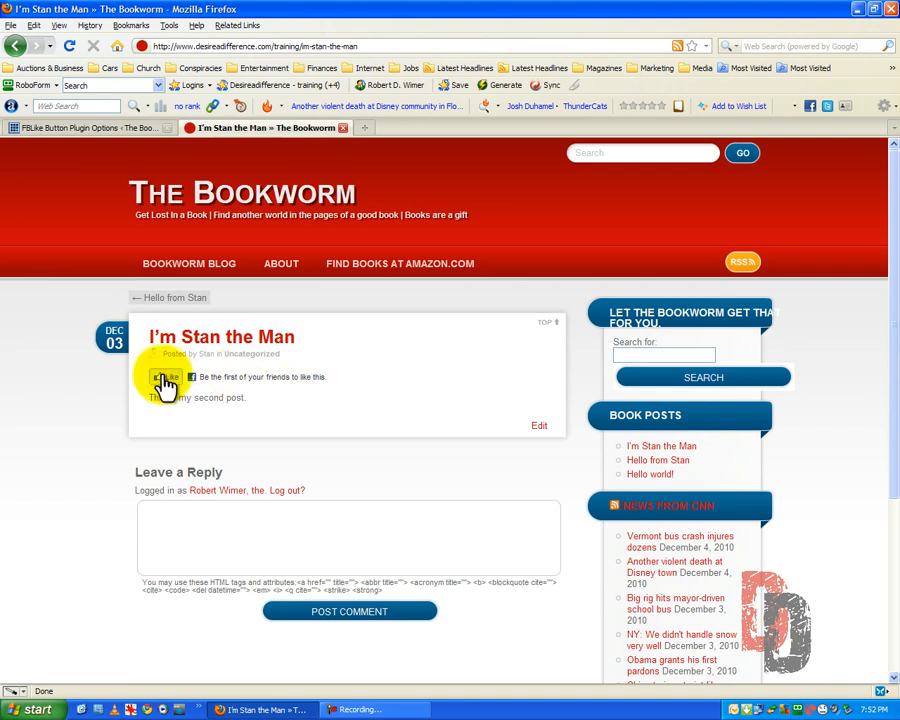
click(240, 188)
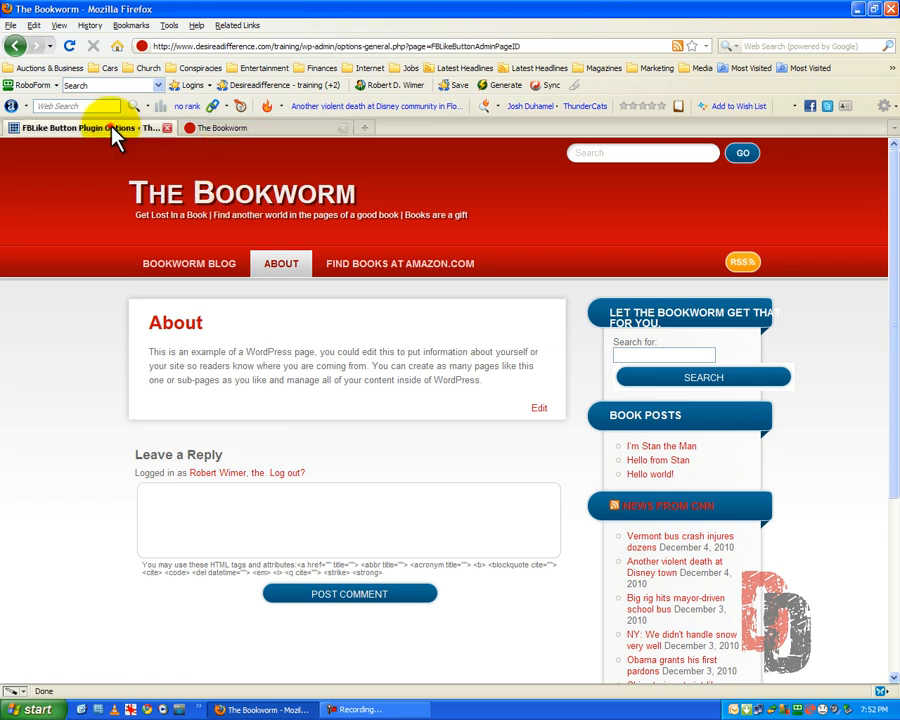
Return to the WordPress admin and search for new plugins by the term SexyBookmarks
click(115, 137)
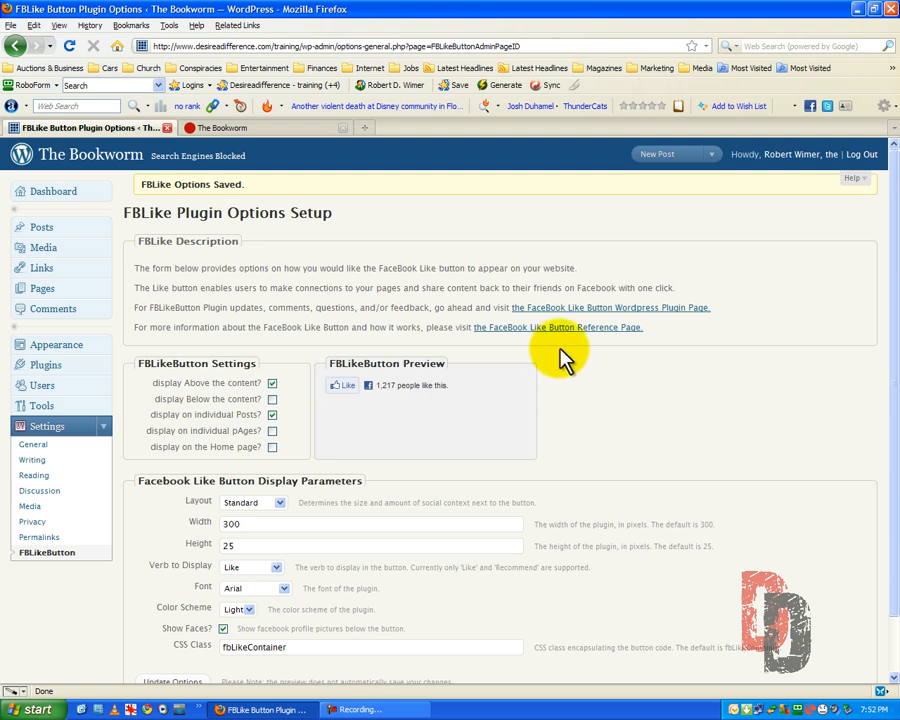
click(44, 368)
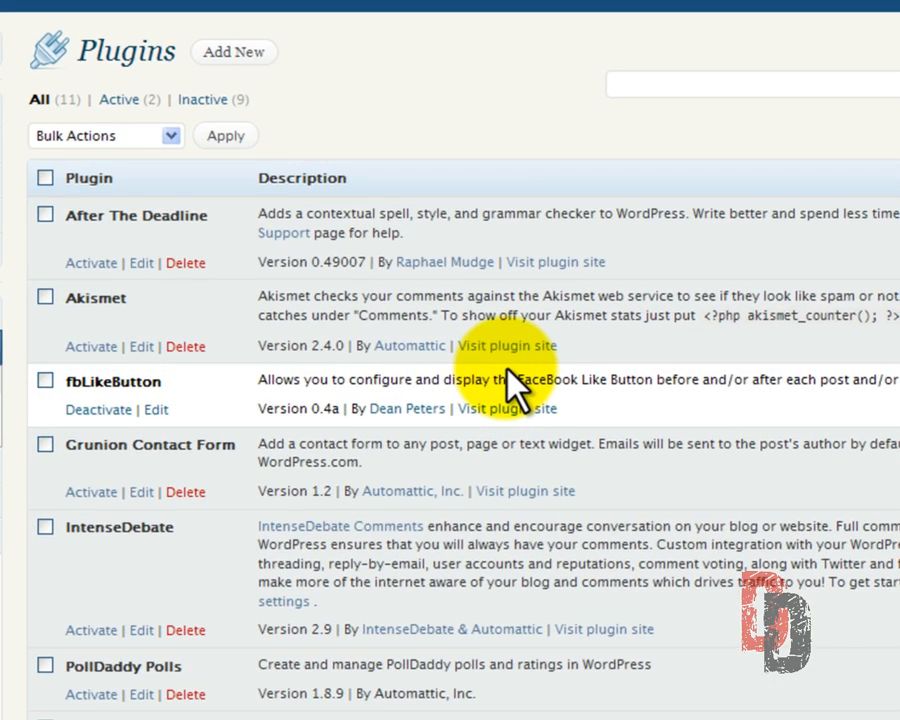
click(224, 52)
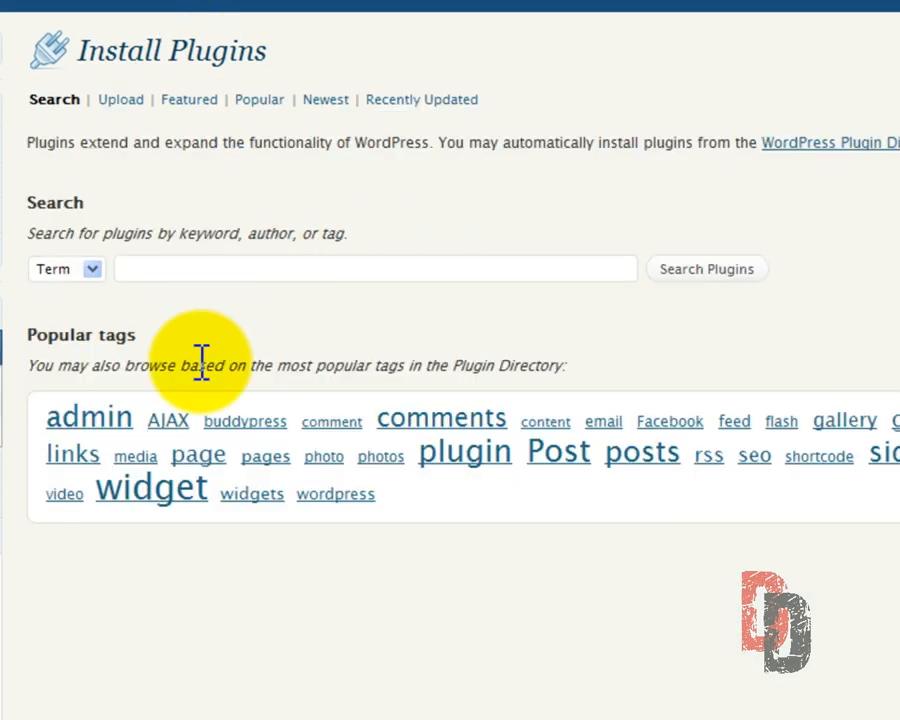
click(153, 272)
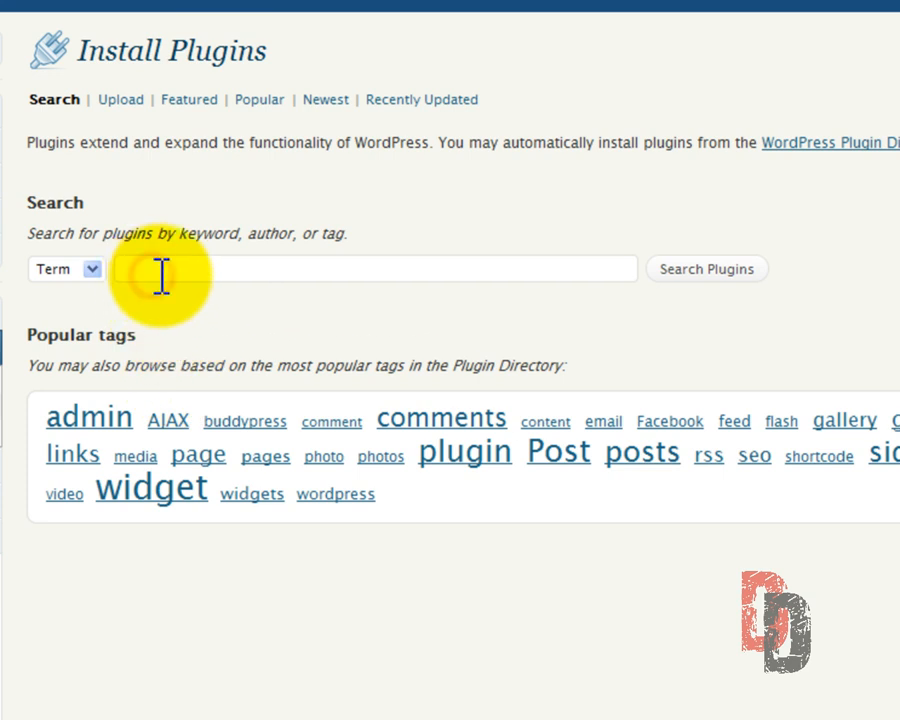
text(Sex)
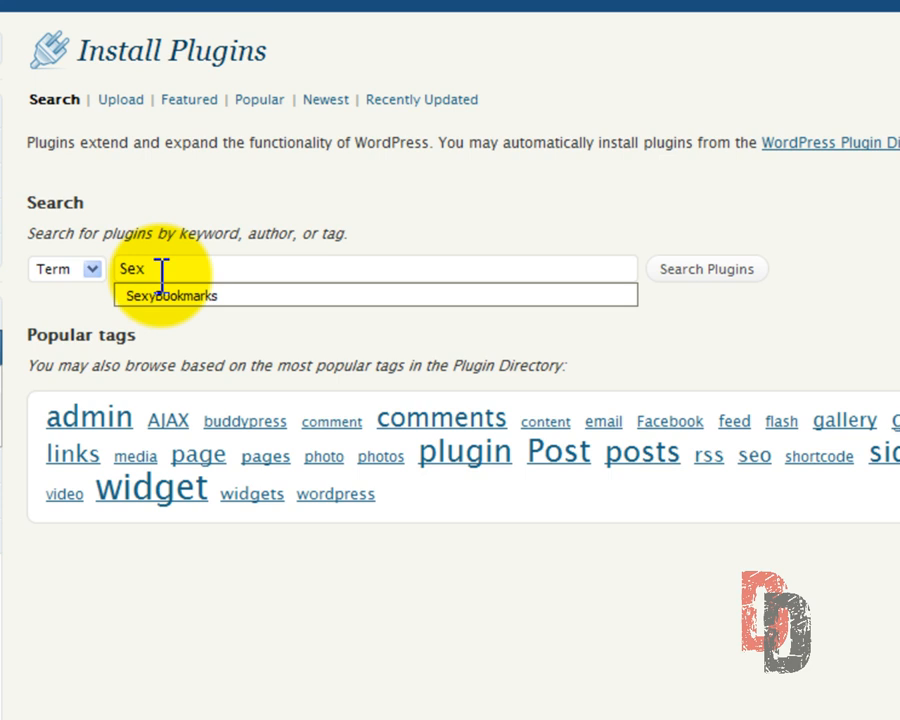
key(Down)
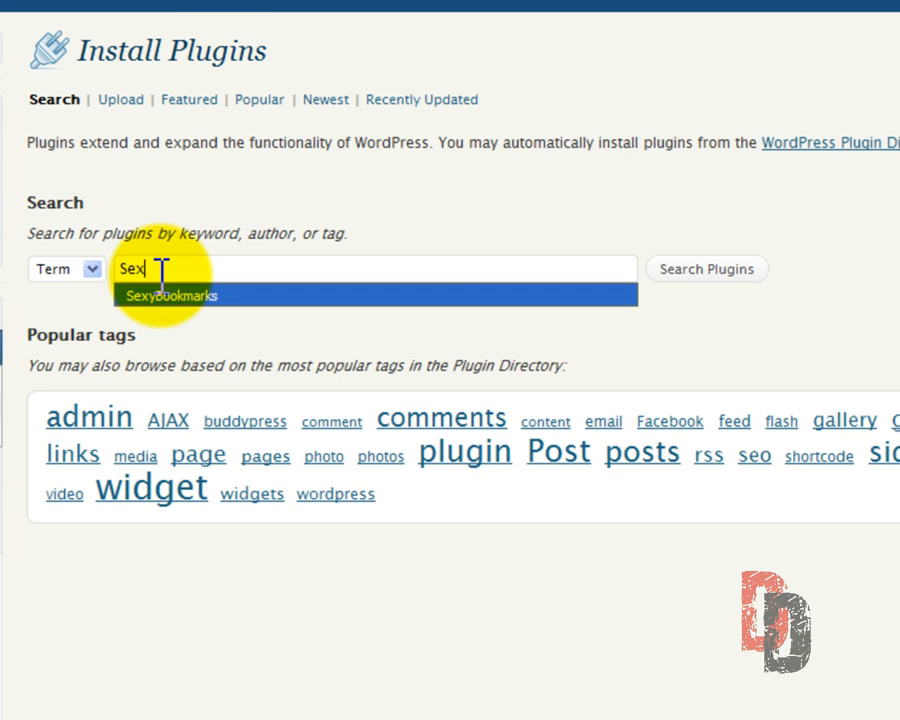
key(Return)
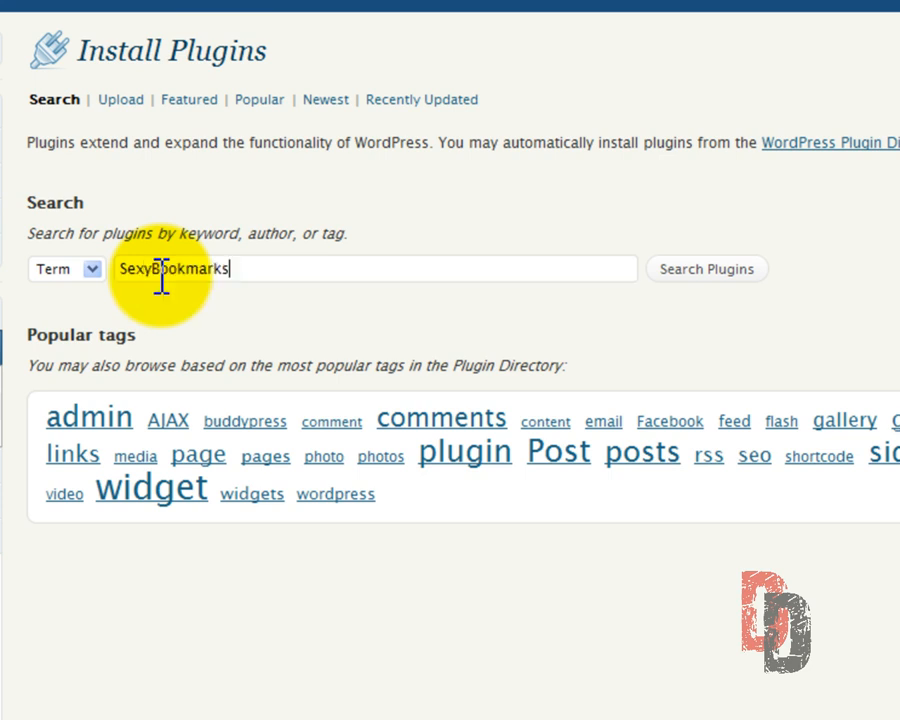
click(714, 268)
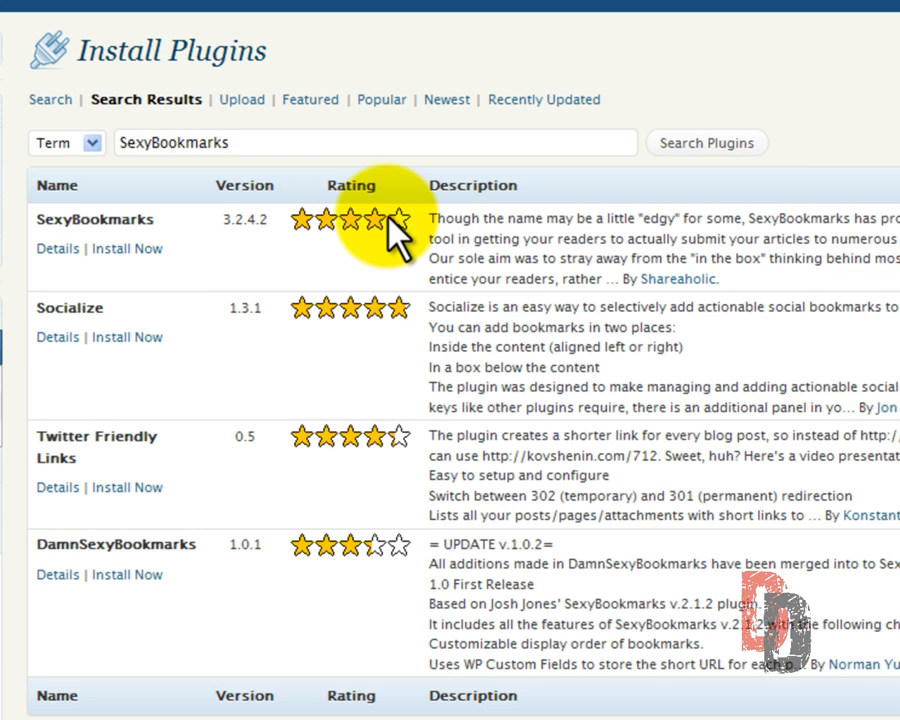
Examine the SexyBookmarks plugin's description, rating, recent updates and screenshots in its plugin information
click(53, 250)
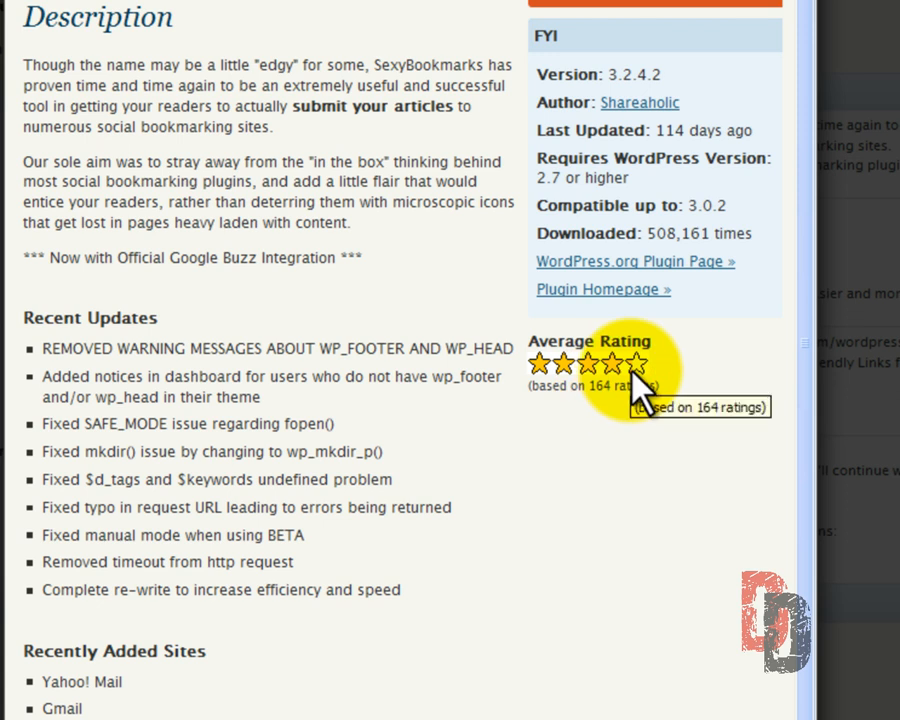
scroll(346, 340, down, 1)
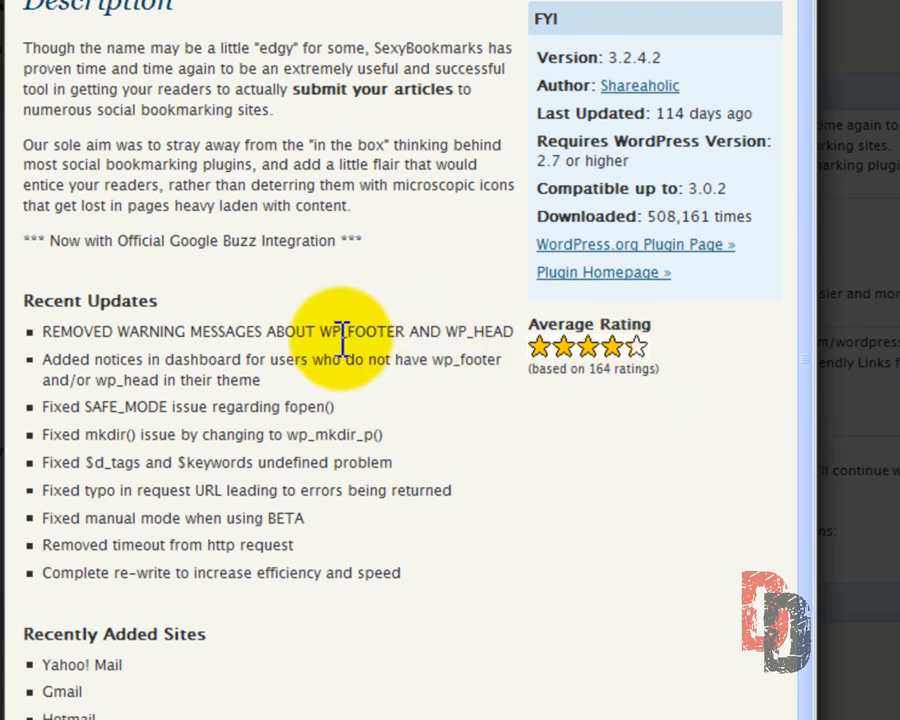
scroll(335, 330, up, 1)
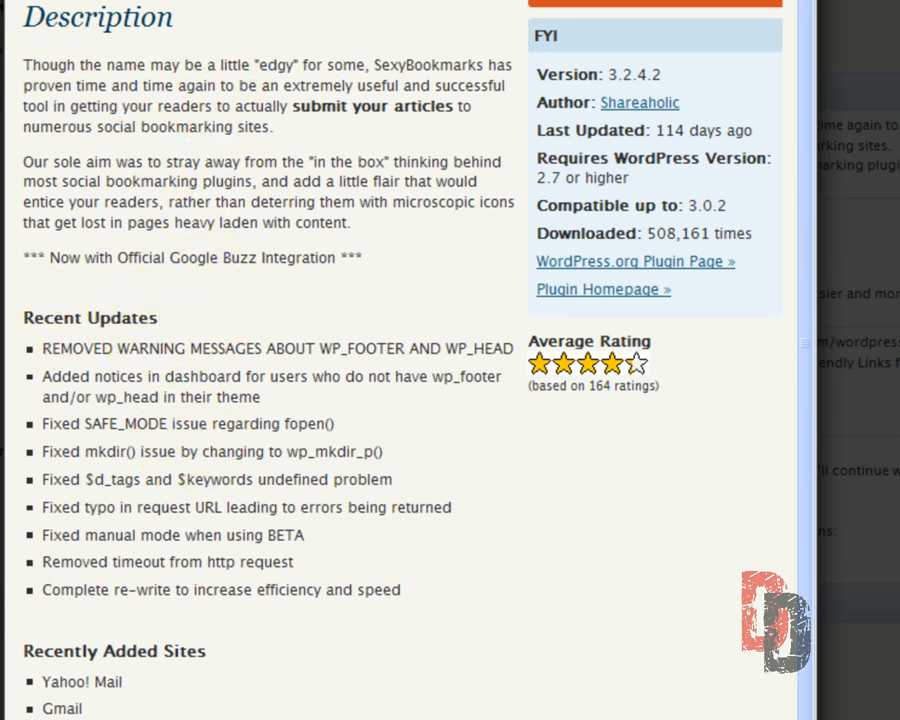
click(245, 2)
scroll(263, 393, down, 3)
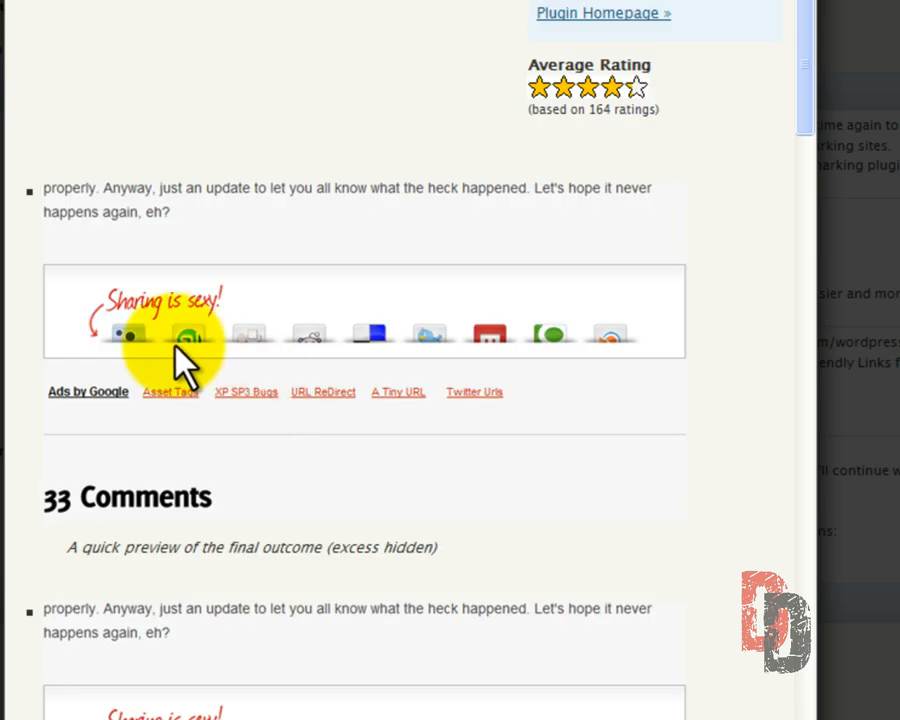
scroll(458, 356, down, 5)
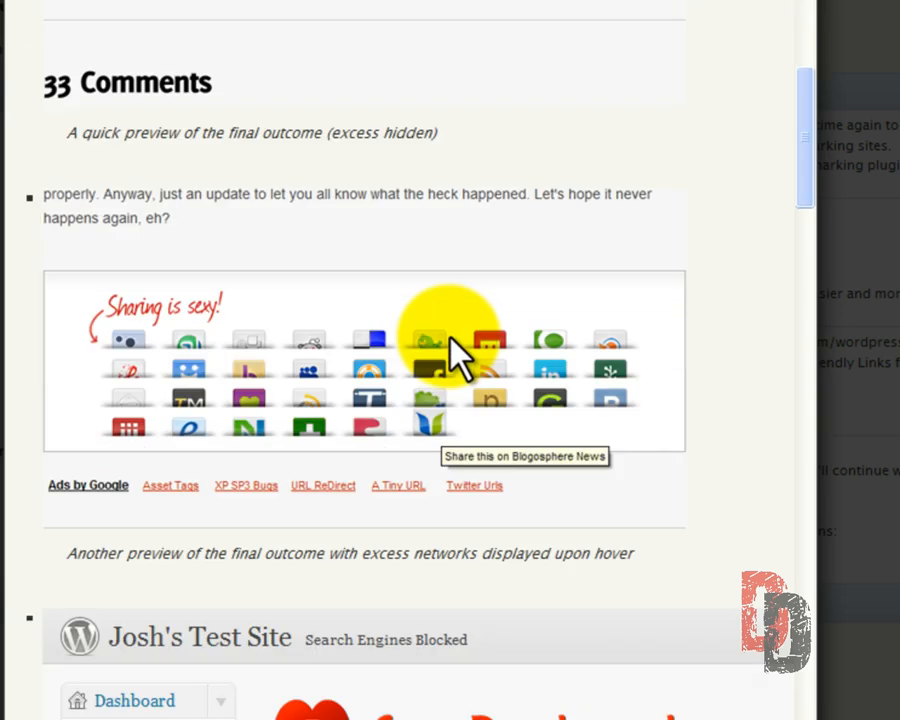
scroll(458, 356, down, 13)
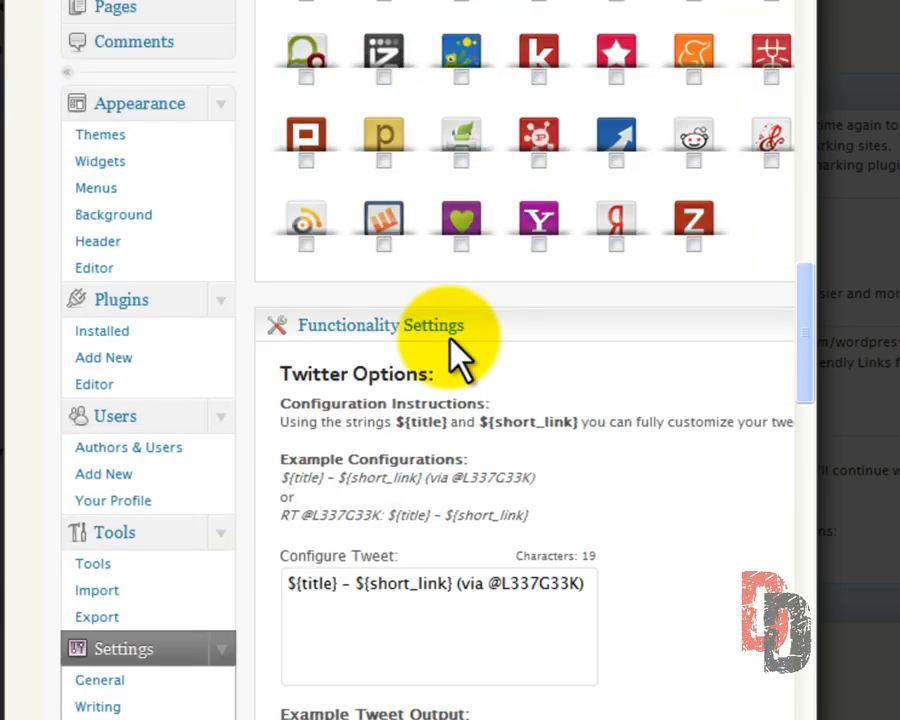
scroll(452, 350, up, 20)
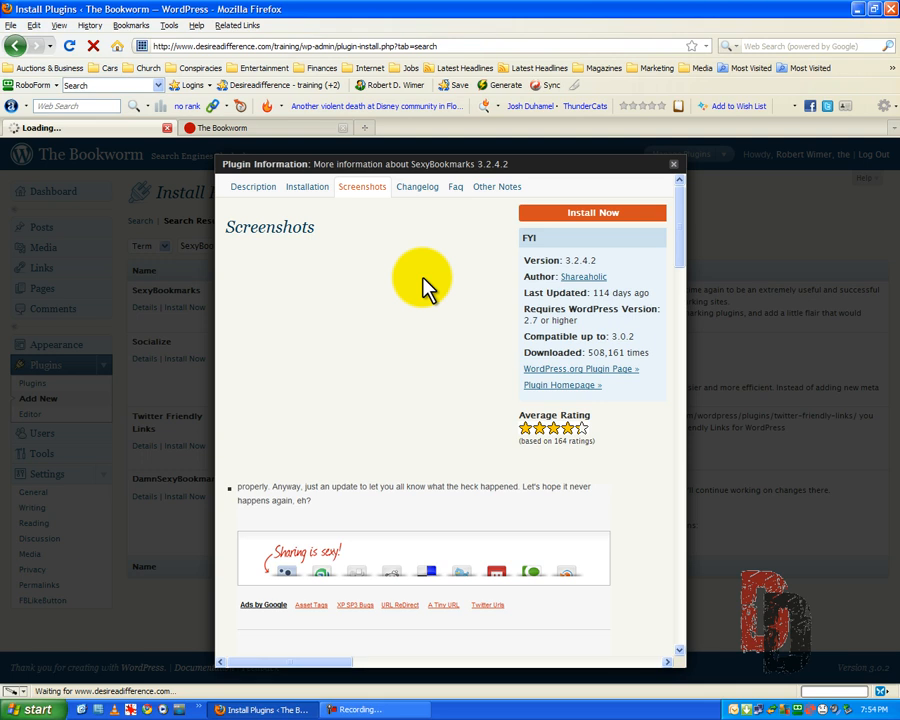
Install and activate the SexyBookmarks plugin, and open its plugin options page
click(605, 214)
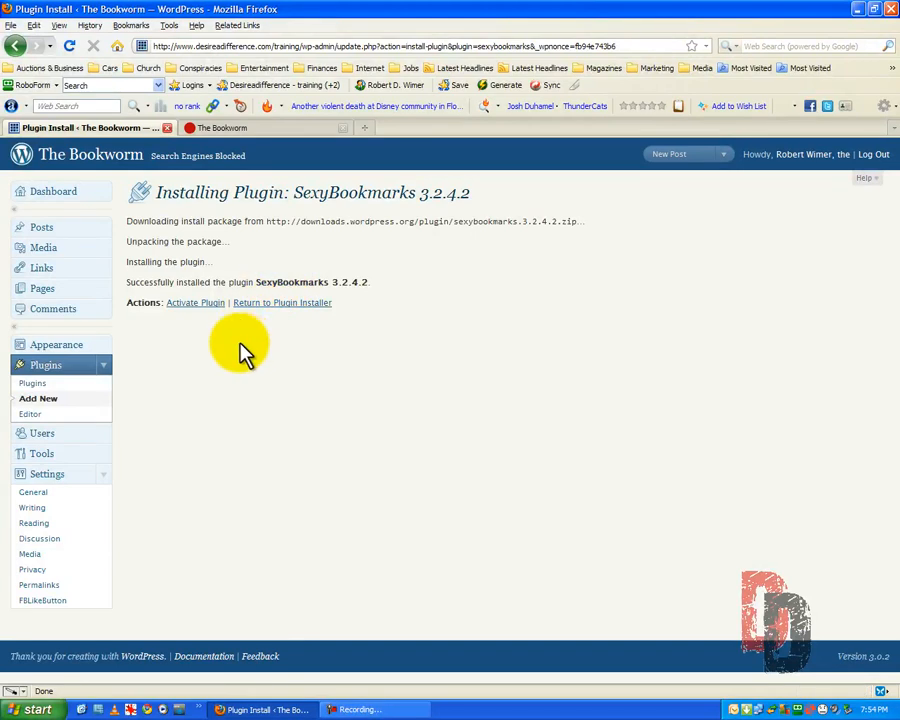
click(186, 304)
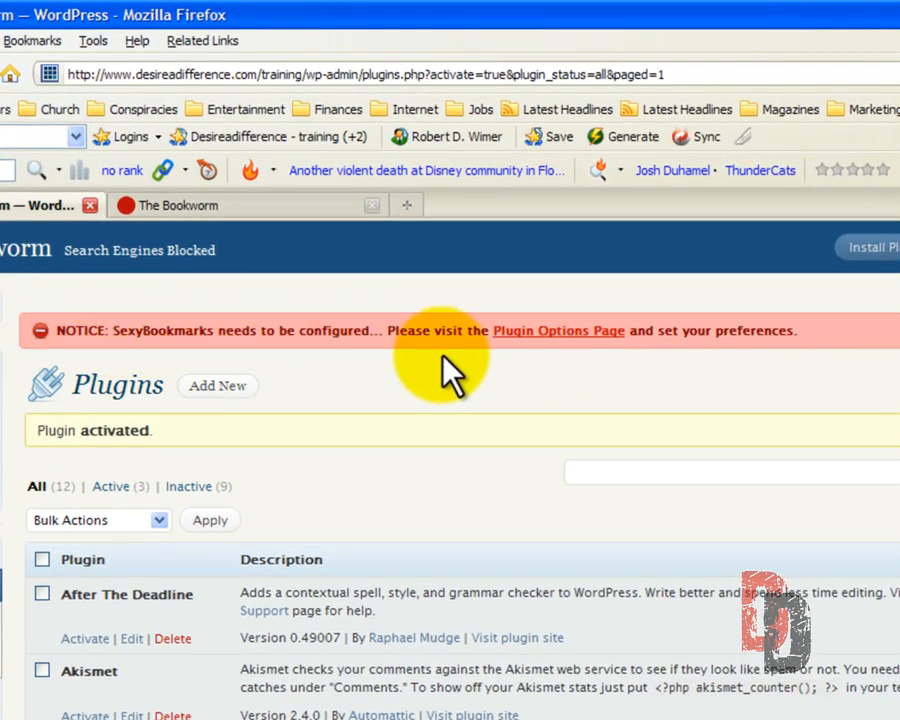
click(561, 332)
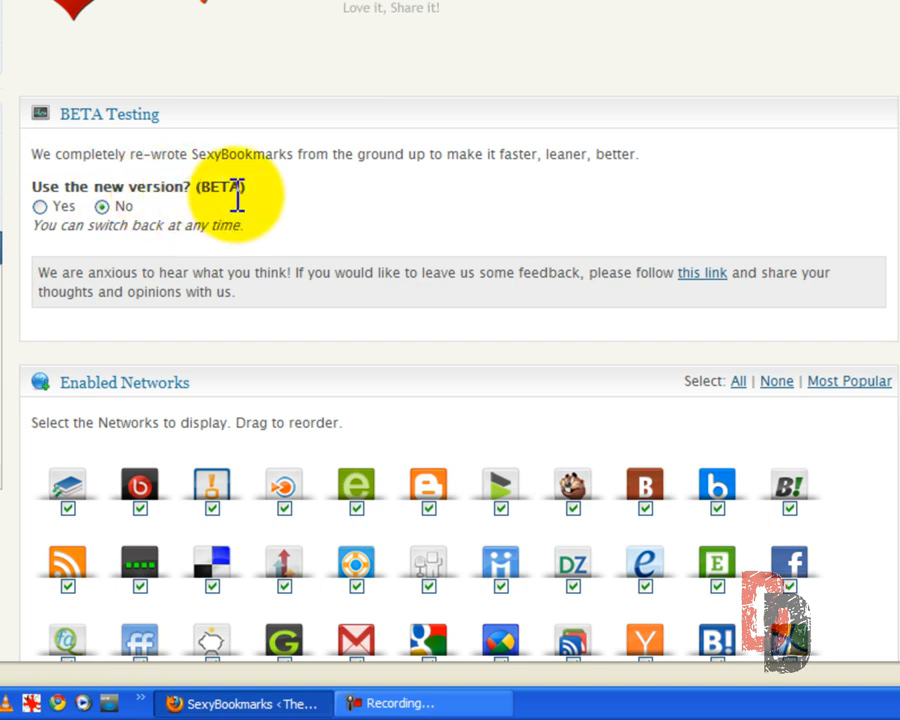
Limit the enabled networks to the most popular ones plus Facebook, and move Facebook to the start of the second row
scroll(245, 200, down, 7)
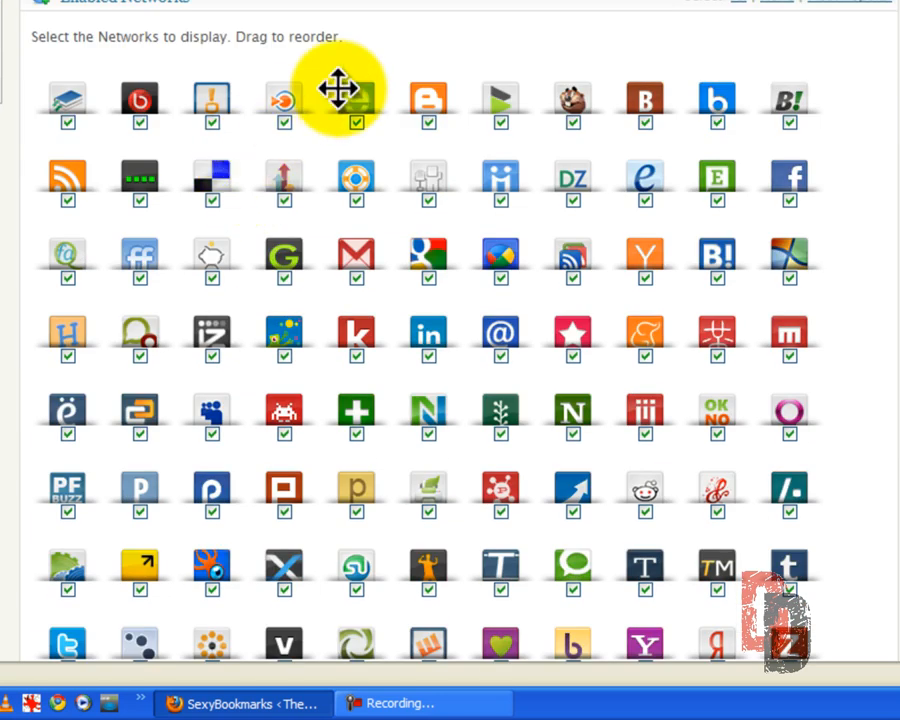
scroll(840, 242, down, 2)
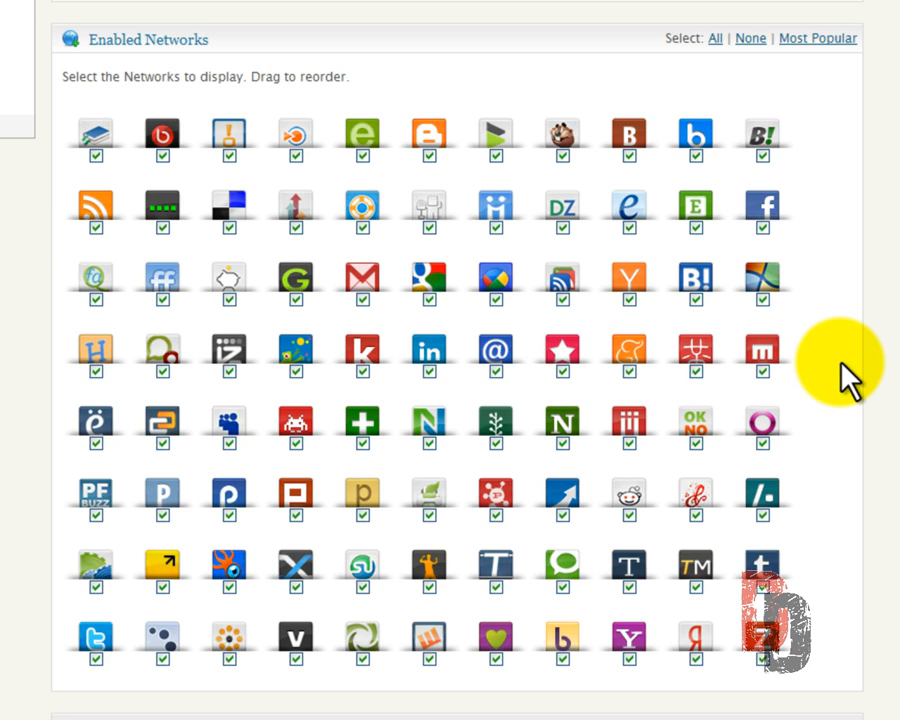
click(822, 45)
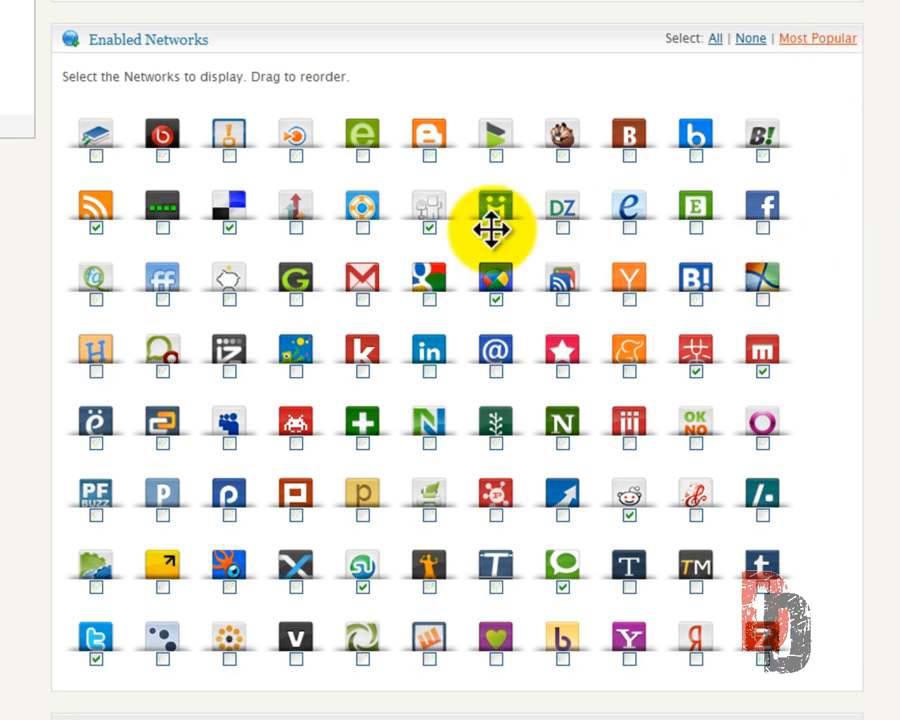
drag(704, 281, 726, 243)
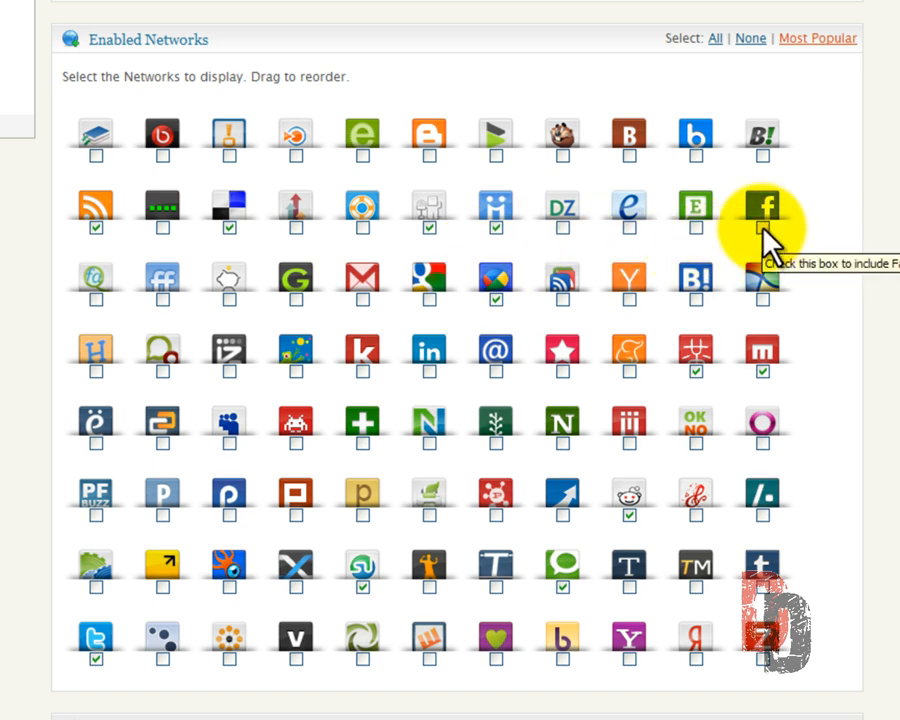
click(763, 228)
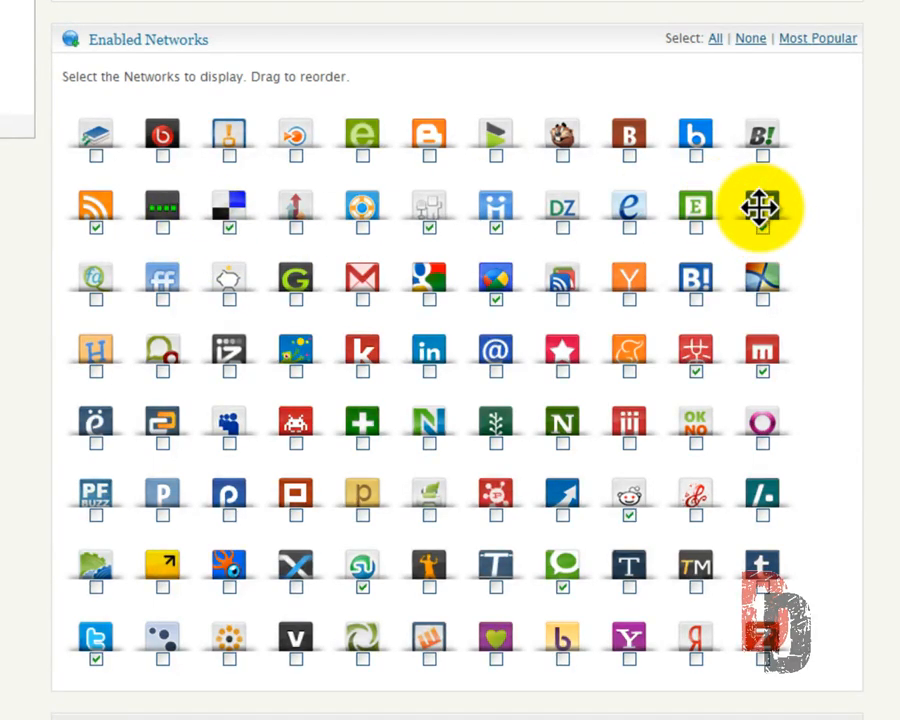
drag(763, 203, 95, 197)
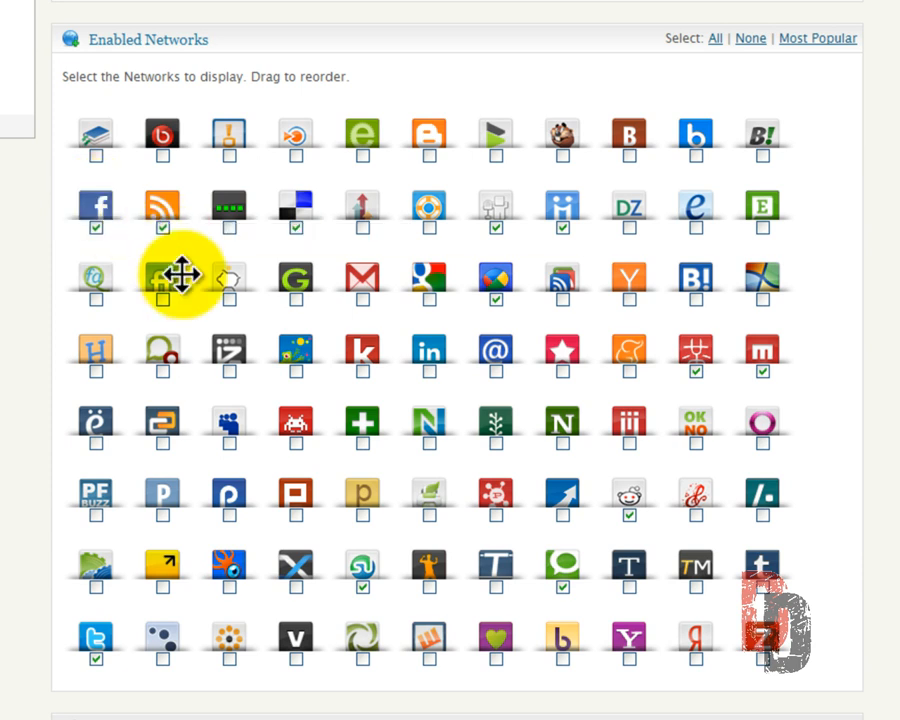
Reorder the enabled networks so Twitter and Google Buzz follow Facebook, and StumbleUpon comes directly after the RSS icon
drag(96, 633, 152, 206)
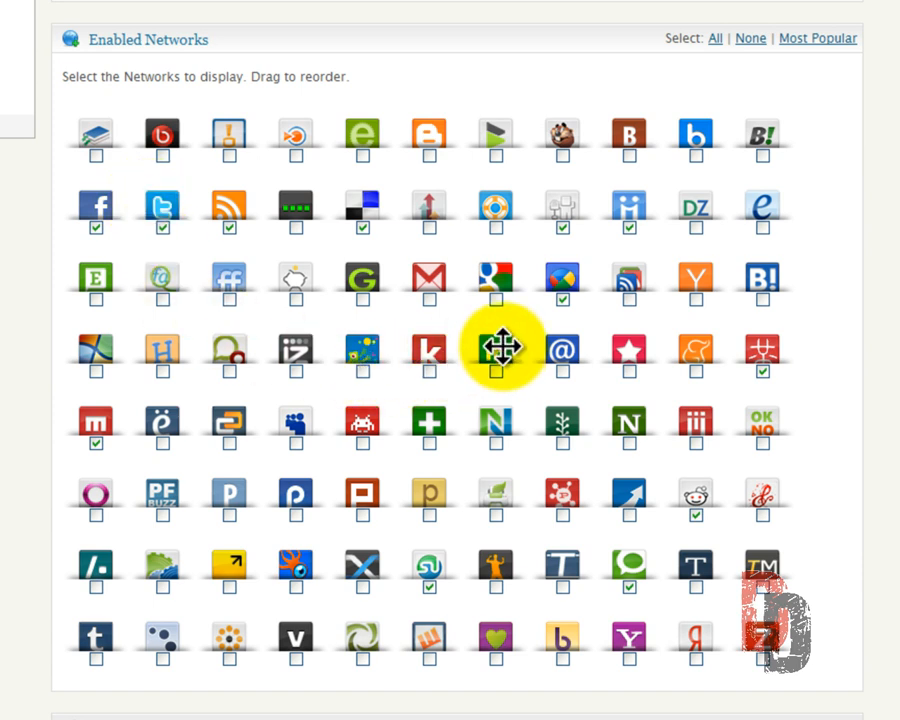
drag(562, 277, 222, 205)
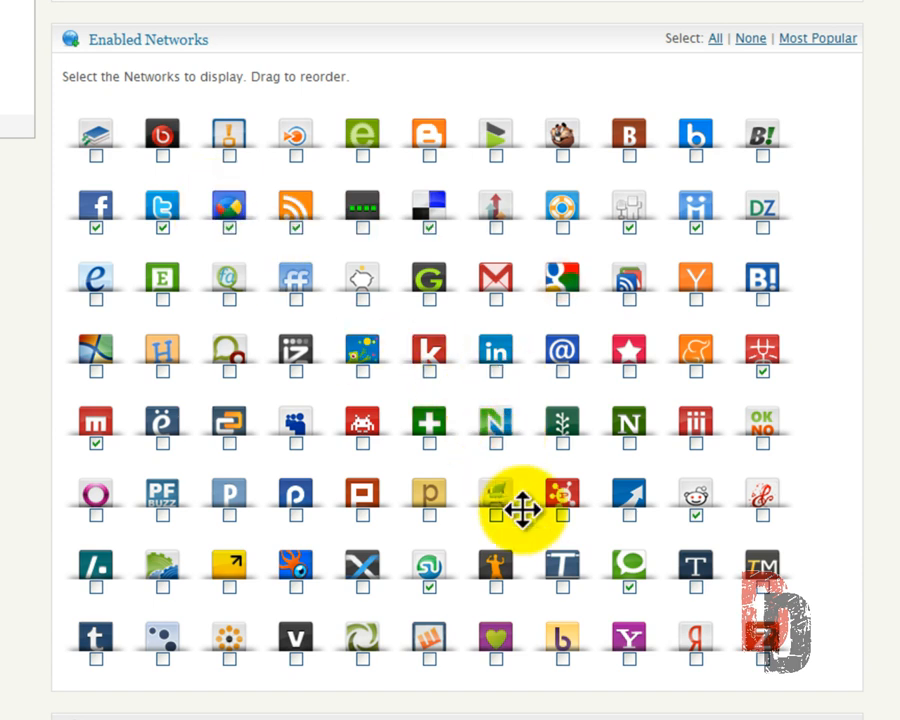
drag(420, 565, 372, 205)
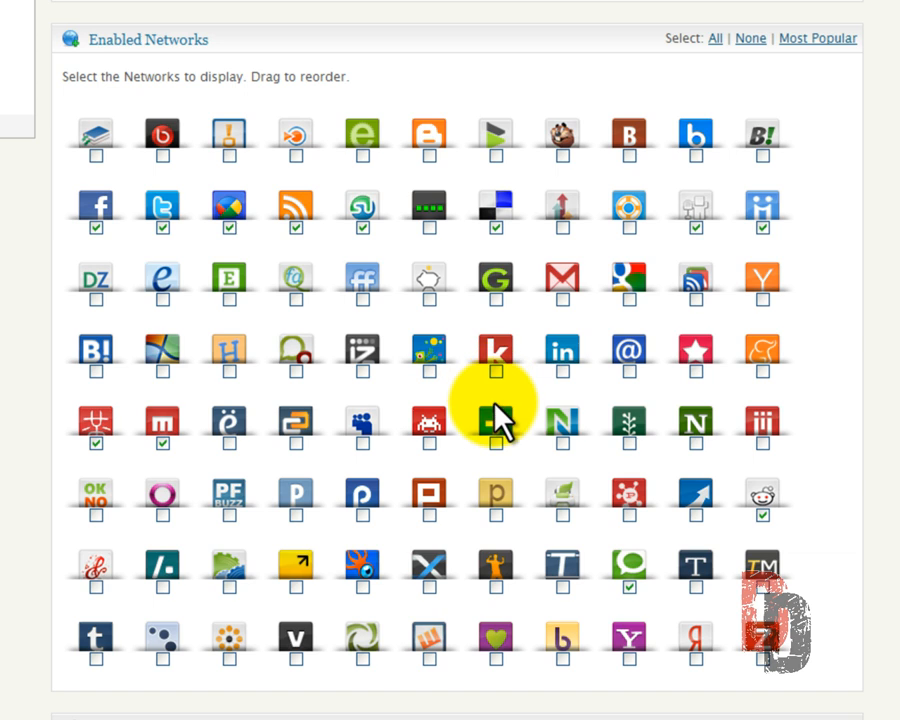
Enable LinkedIn and place it directly after Twitter, and move StumbleUpon directly after LinkedIn
click(561, 370)
drag(561, 350, 205, 206)
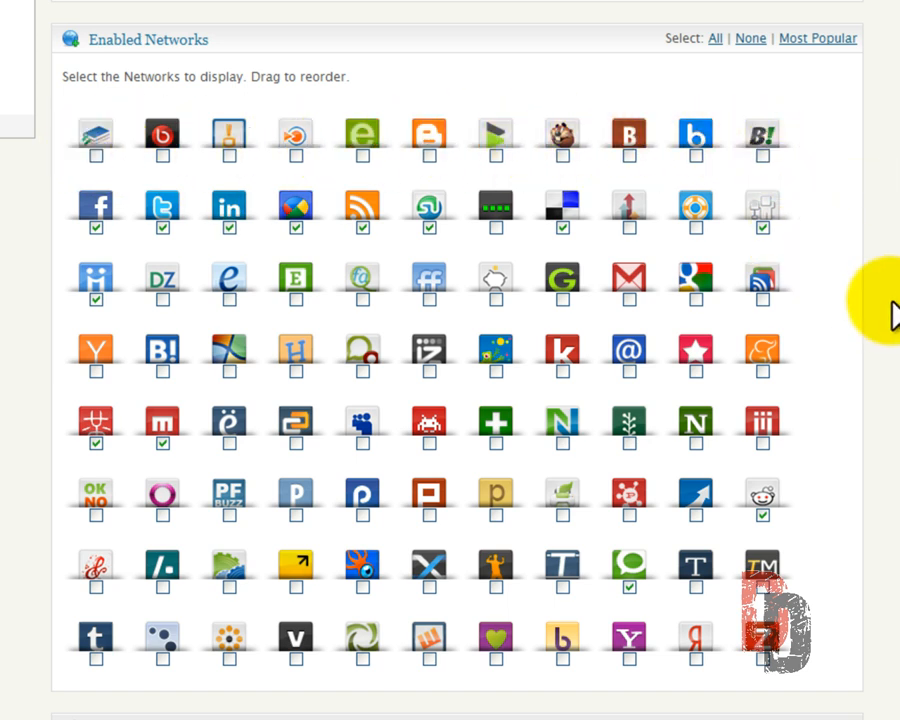
scroll(884, 321, down, 5)
scroll(884, 305, down, 4)
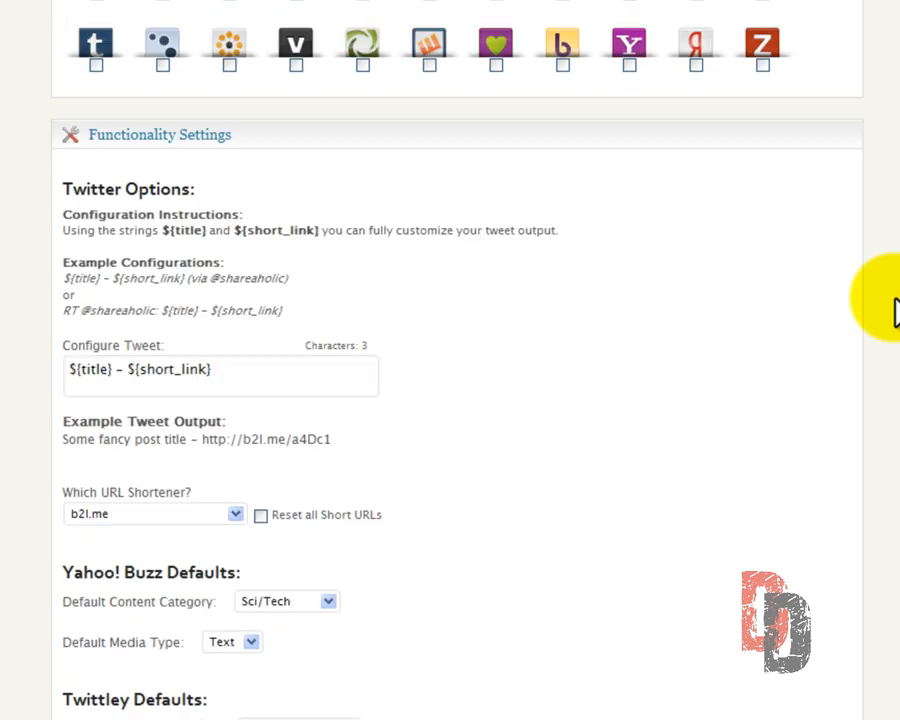
scroll(884, 305, up, 6)
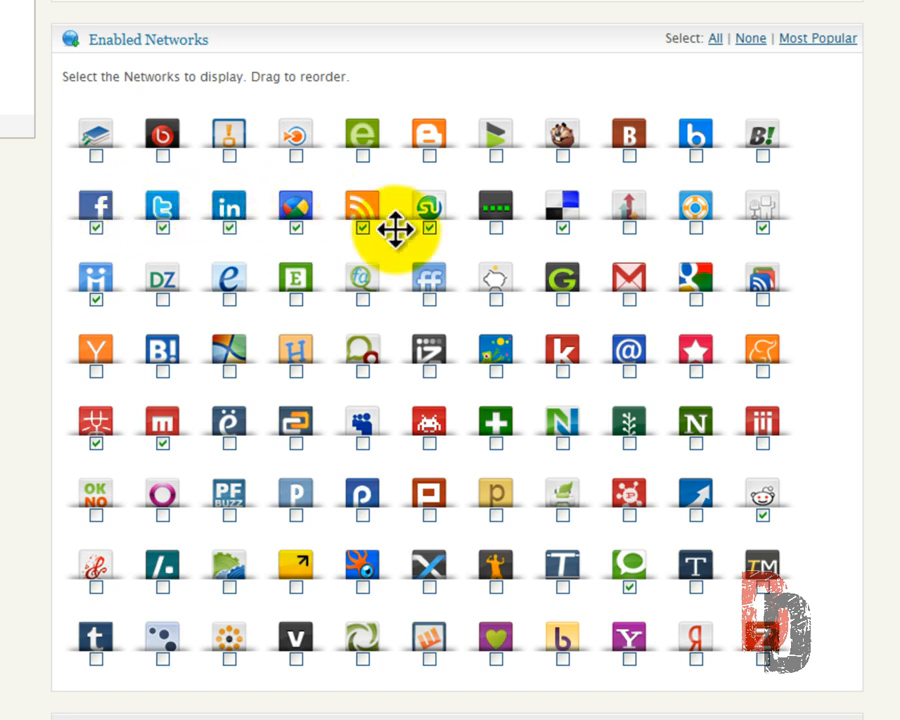
drag(430, 206, 290, 204)
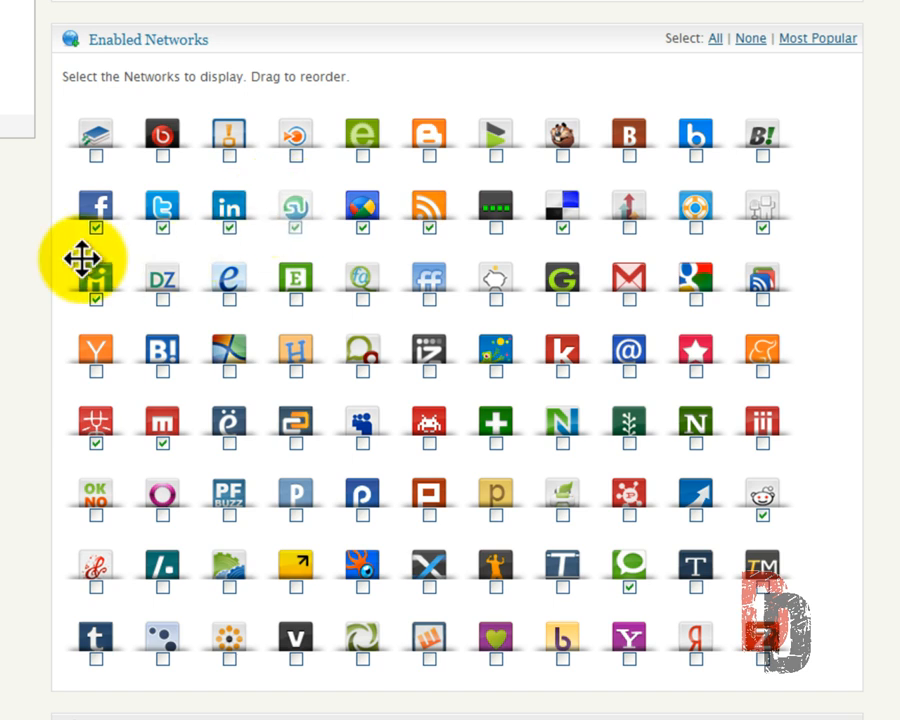
Try bit.ly as the URL shortener in the Twitter options, and switch the shortener back to b2l.me
scroll(3, 236, down, 5)
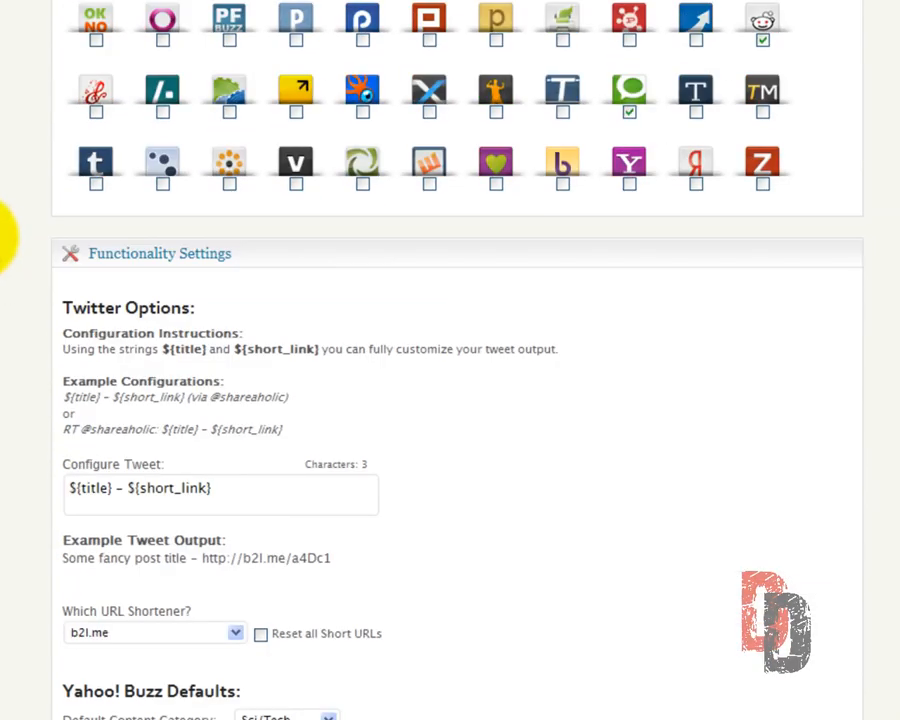
scroll(3, 230, down, 3)
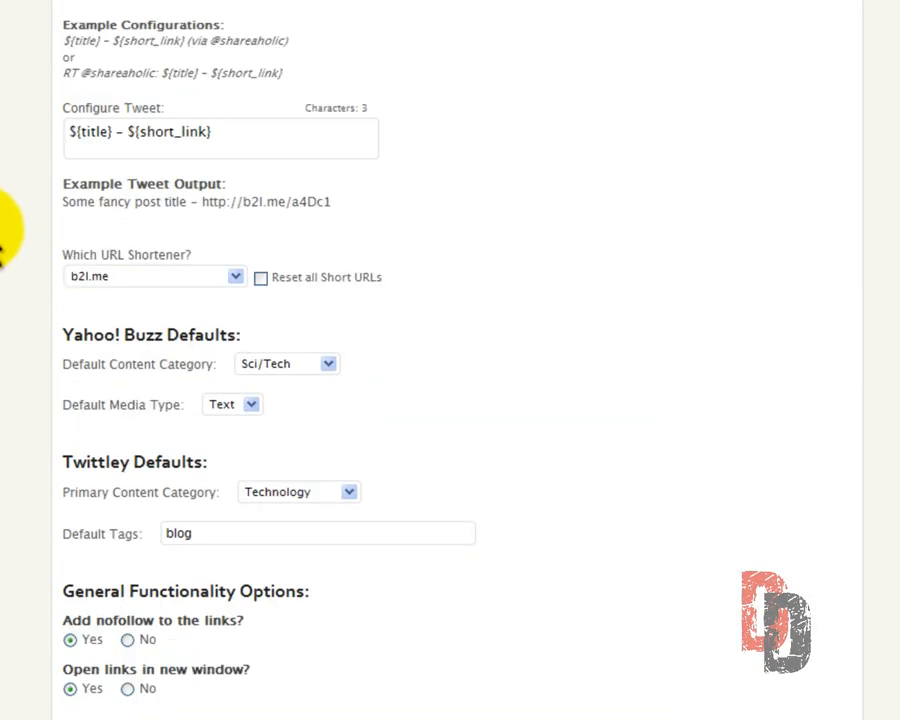
scroll(2, 240, up, 1)
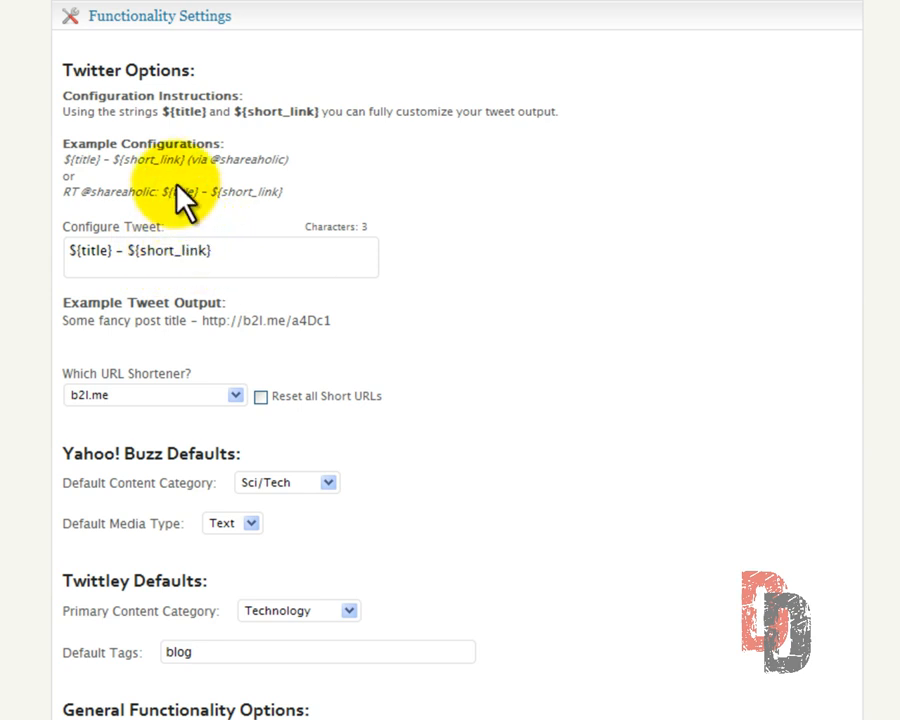
scroll(185, 200, down, 5)
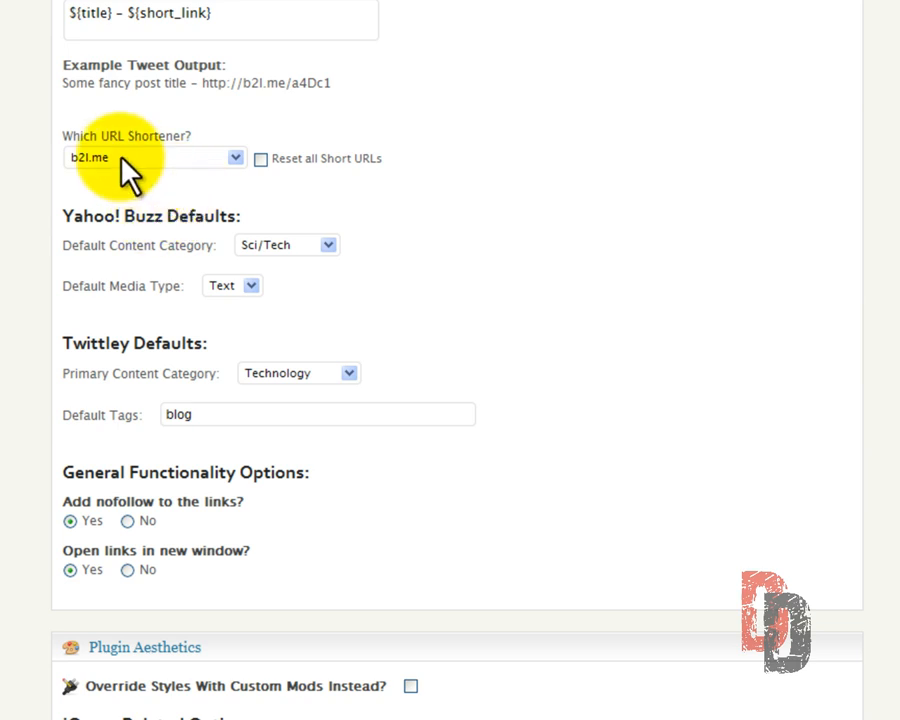
click(235, 158)
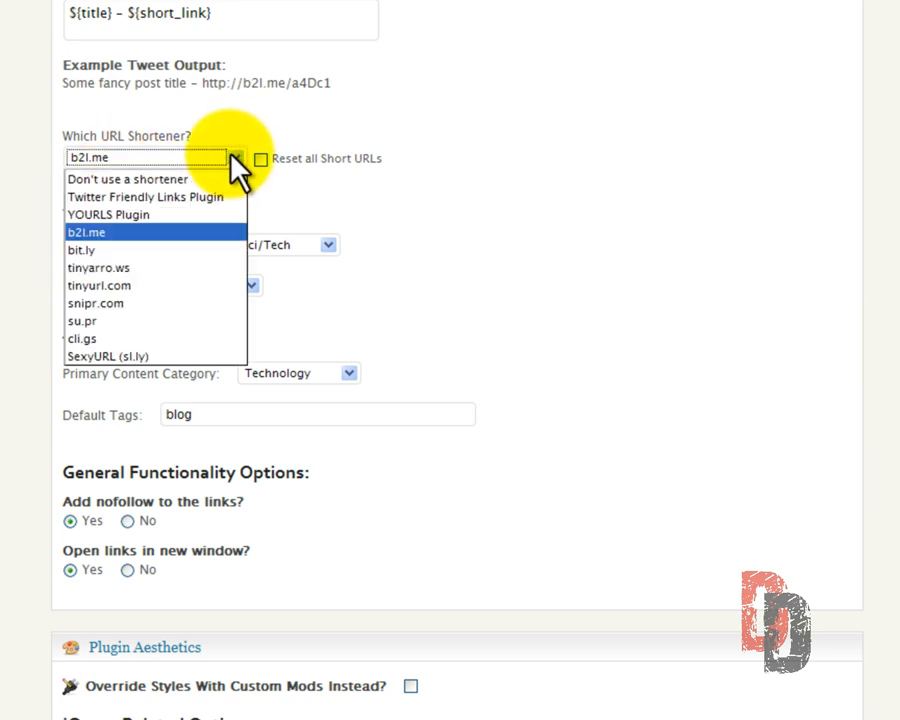
click(140, 249)
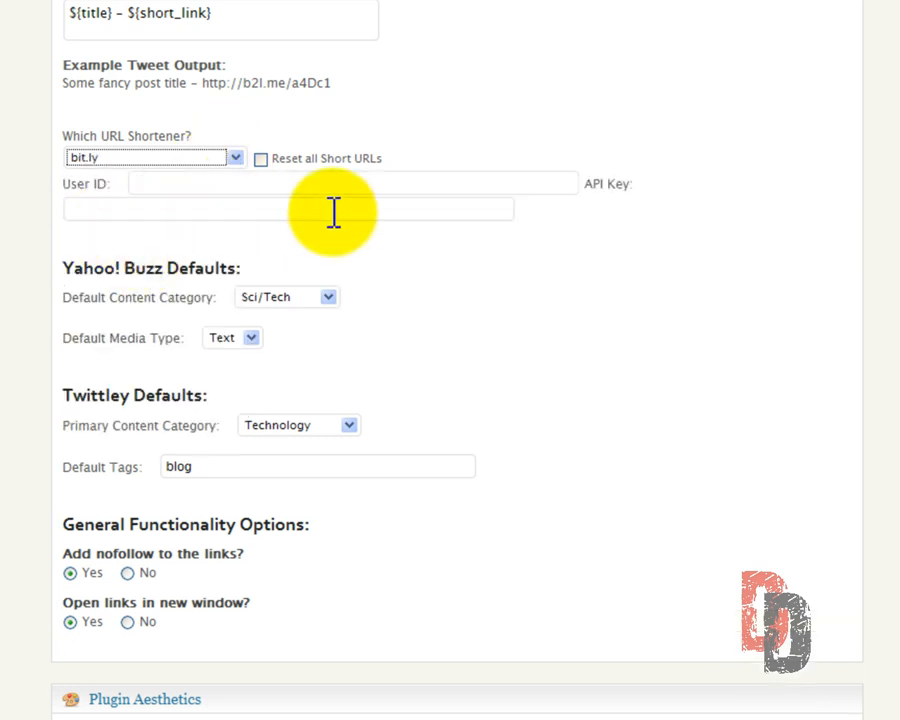
click(236, 158)
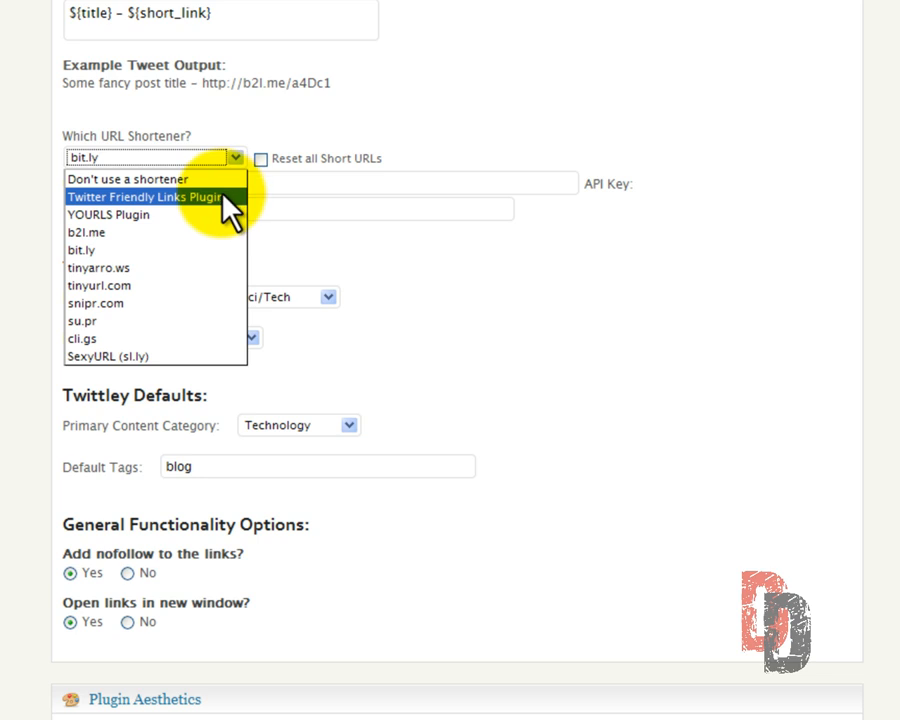
click(203, 233)
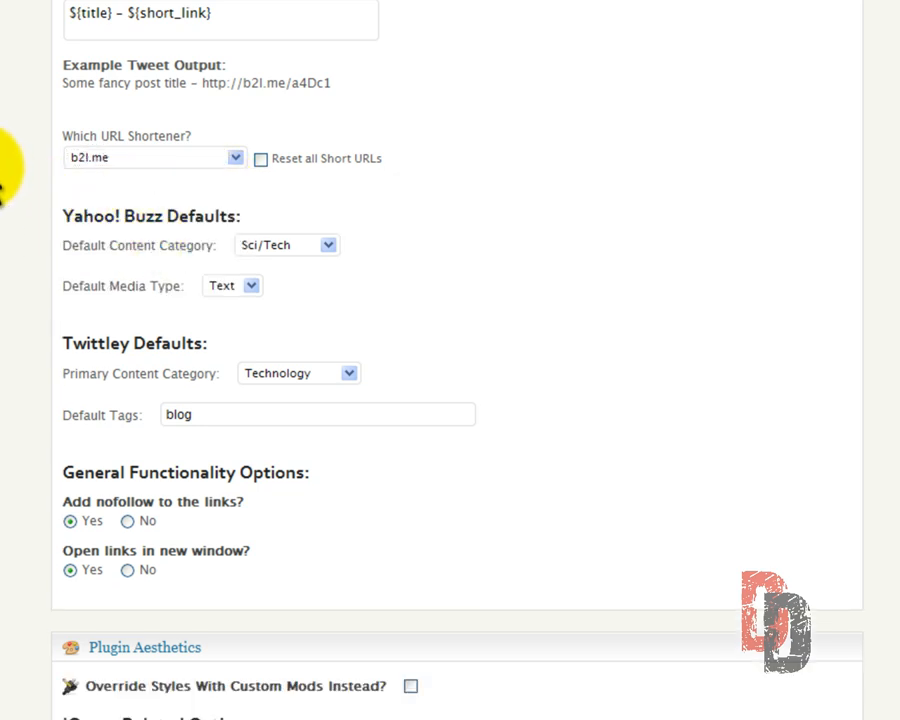
Set the Yahoo! Buzz defaults to category Lifestyle and media type Text, and the Twittley primary content category to Lifestyle
scroll(5, 160, down, 3)
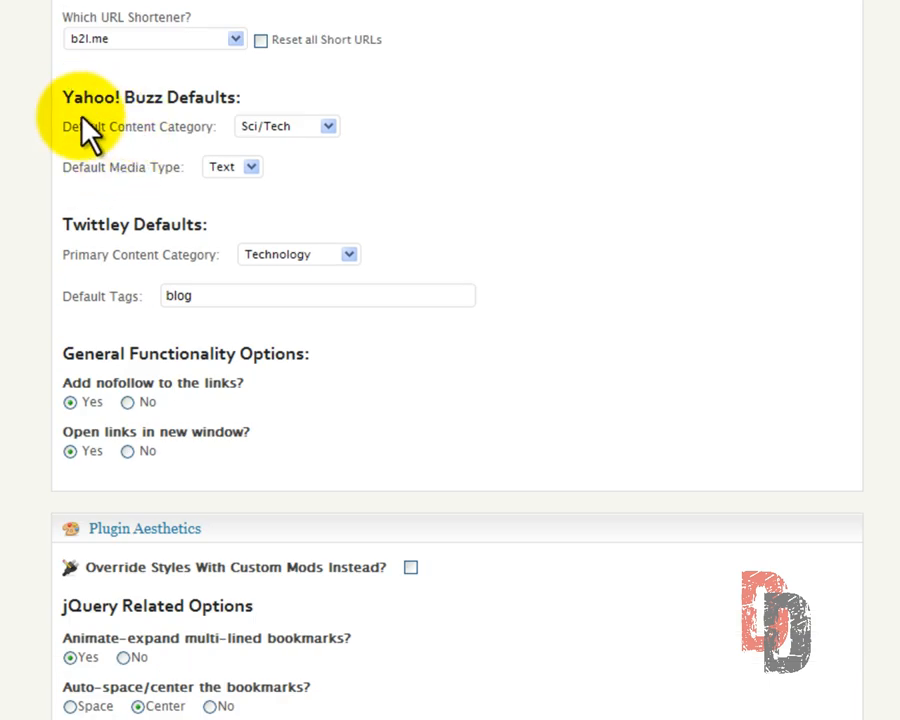
click(328, 127)
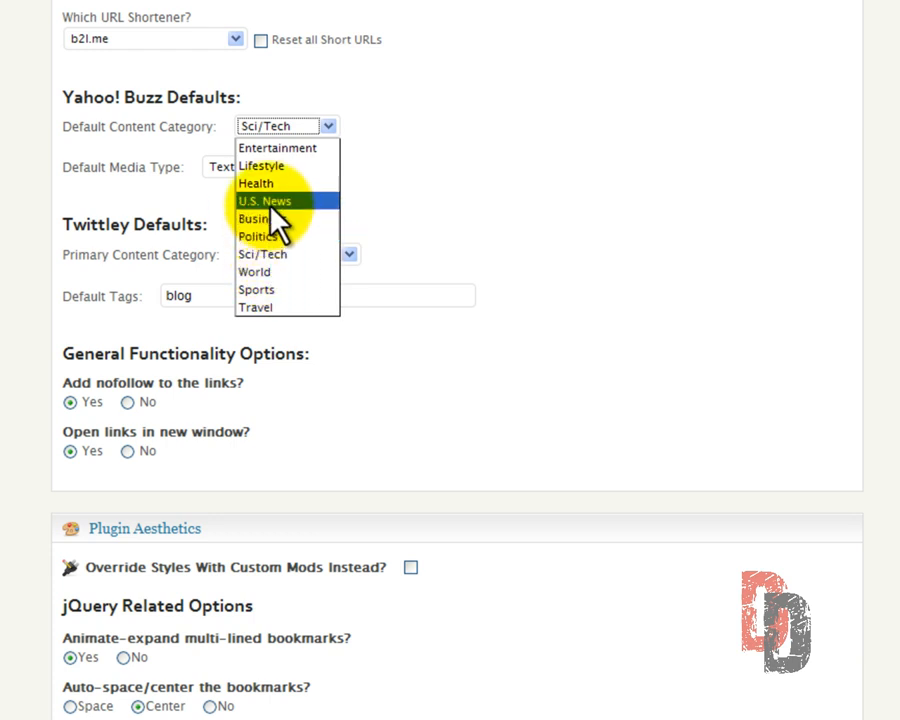
click(273, 170)
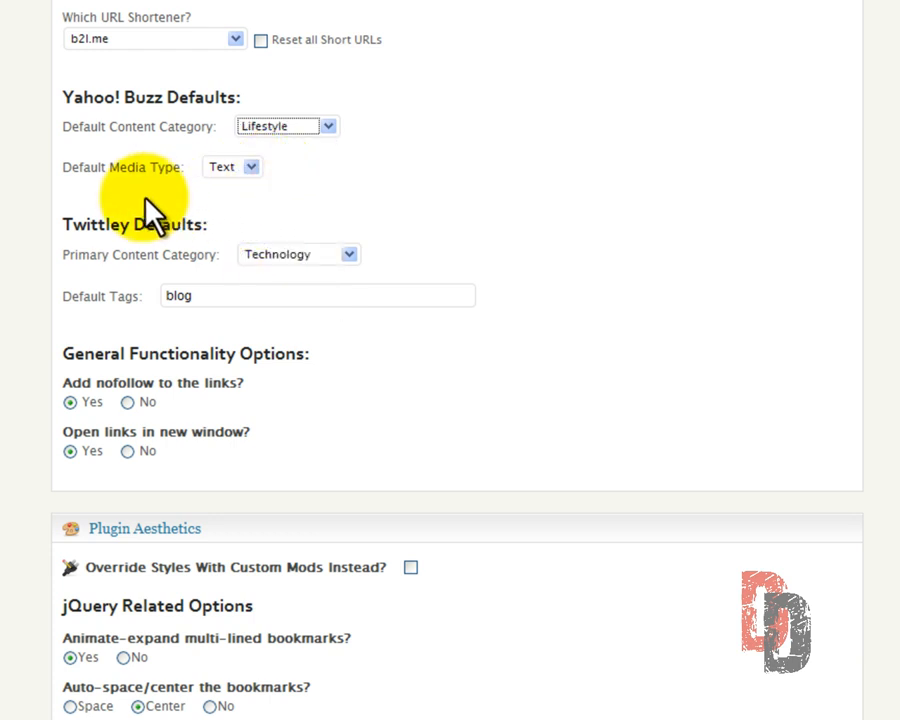
click(251, 166)
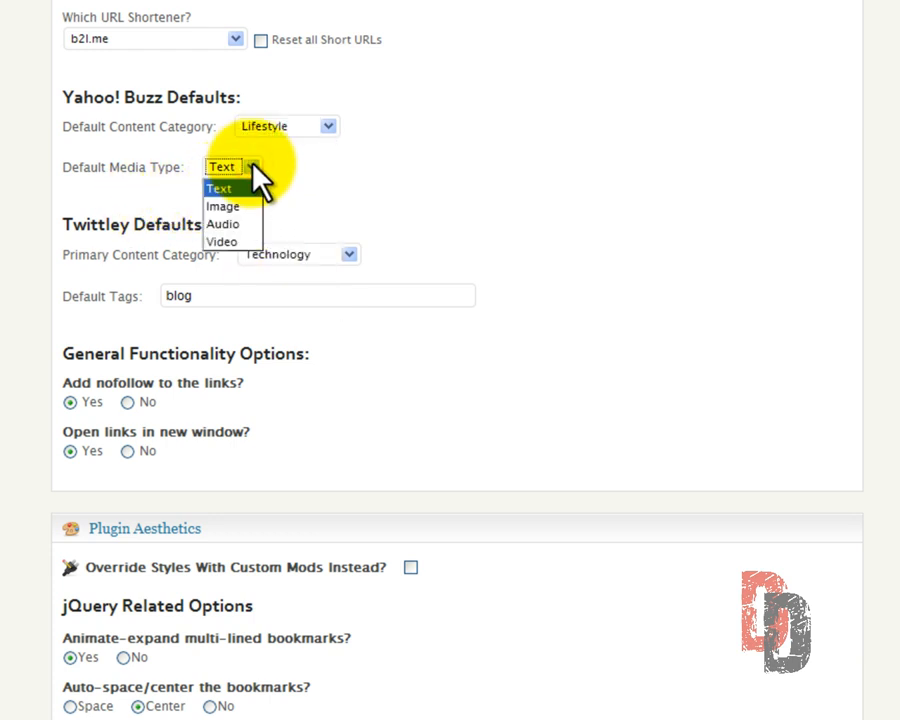
click(253, 188)
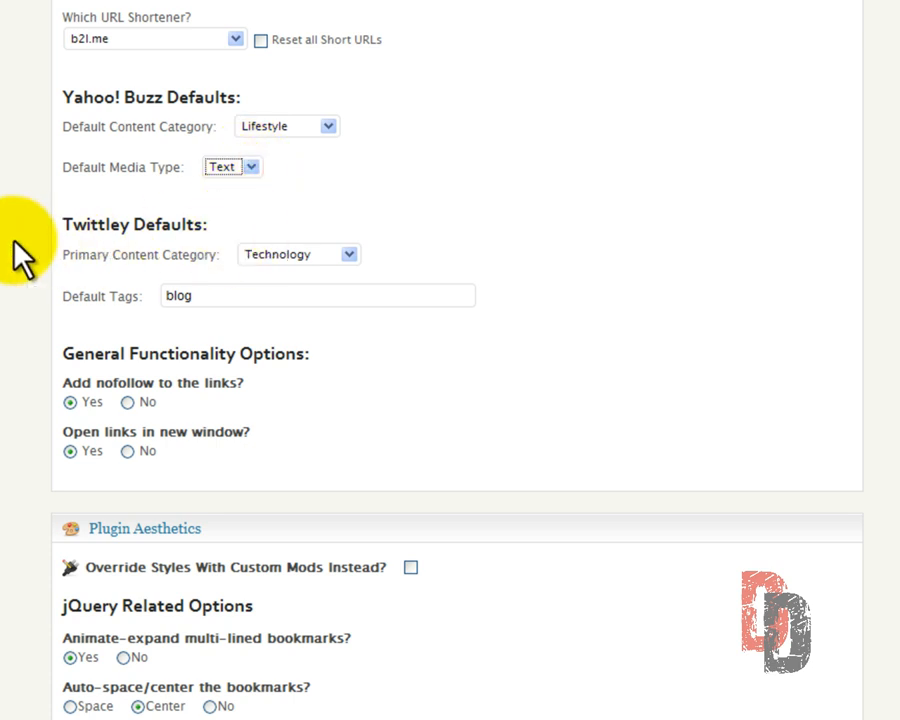
click(346, 255)
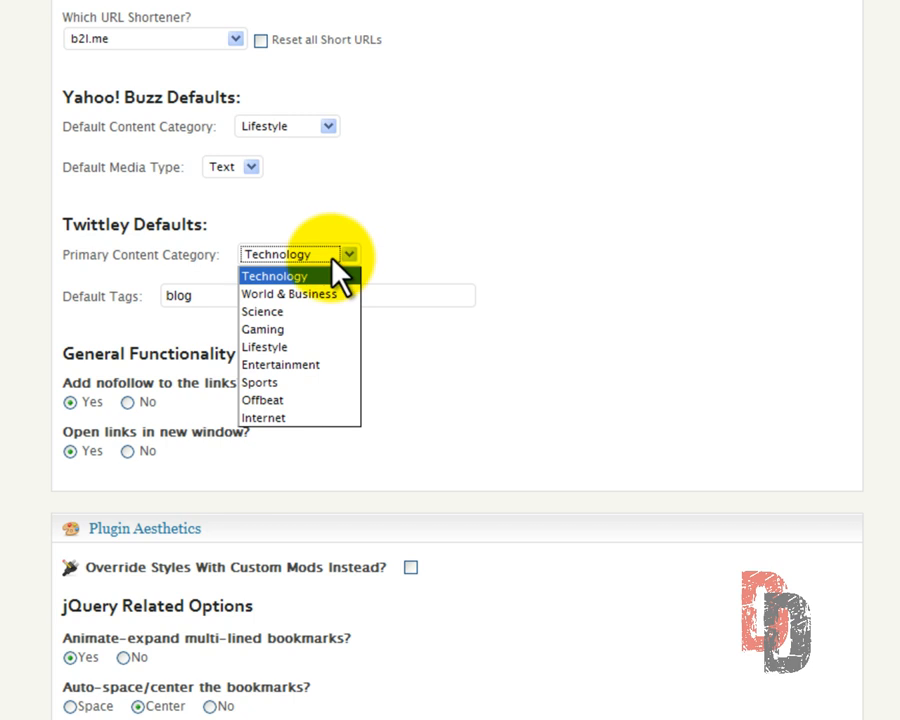
click(307, 349)
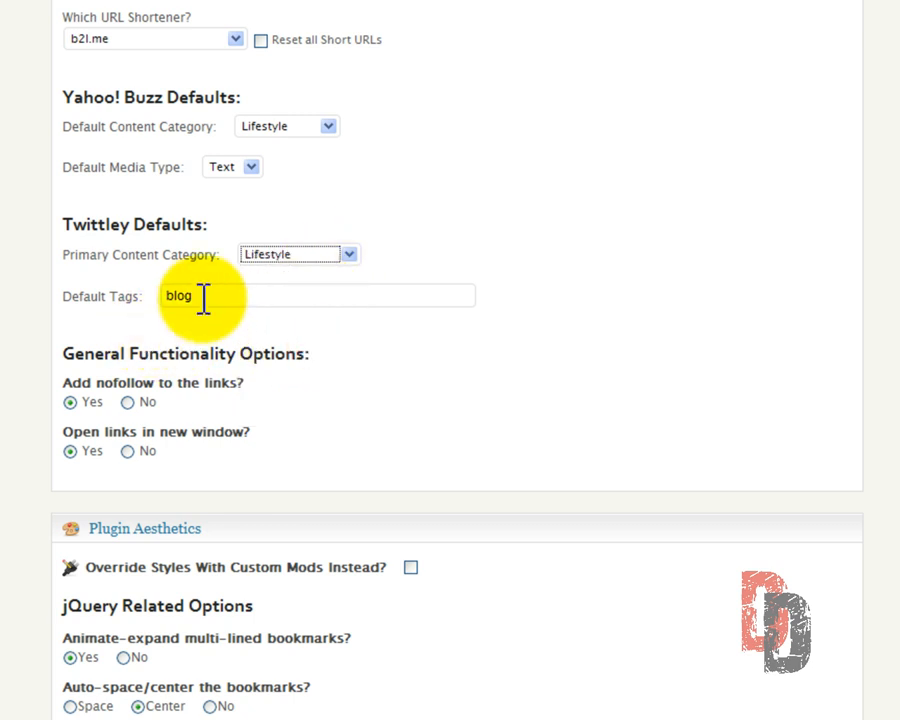
Choose the "Share the knowledge!" background image in the plugin aesthetics
scroll(2, 310, down, 3)
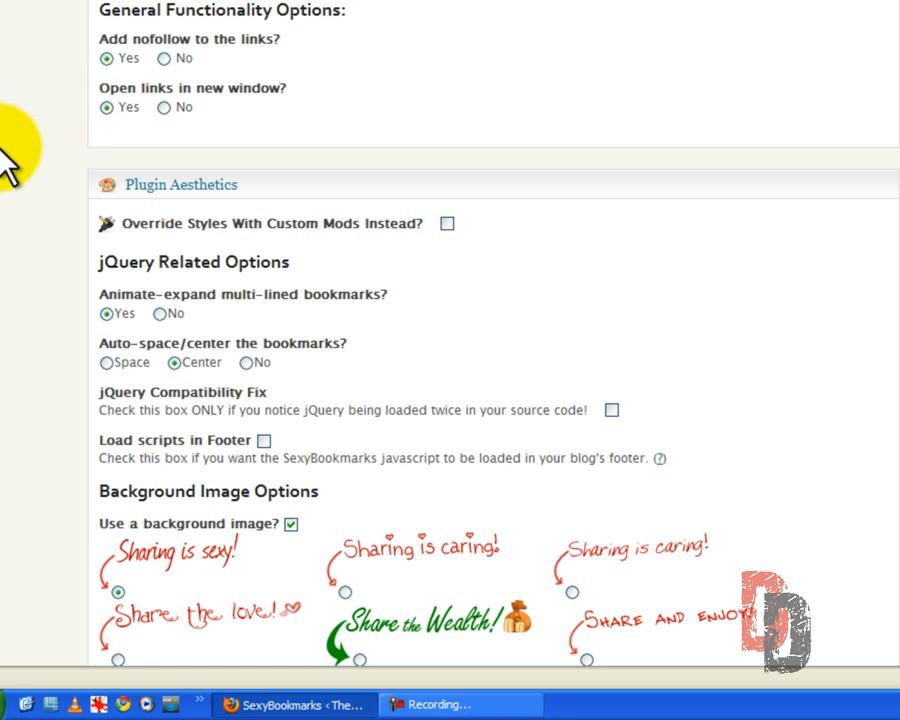
scroll(6, 160, down, 4)
scroll(8, 165, down, 4)
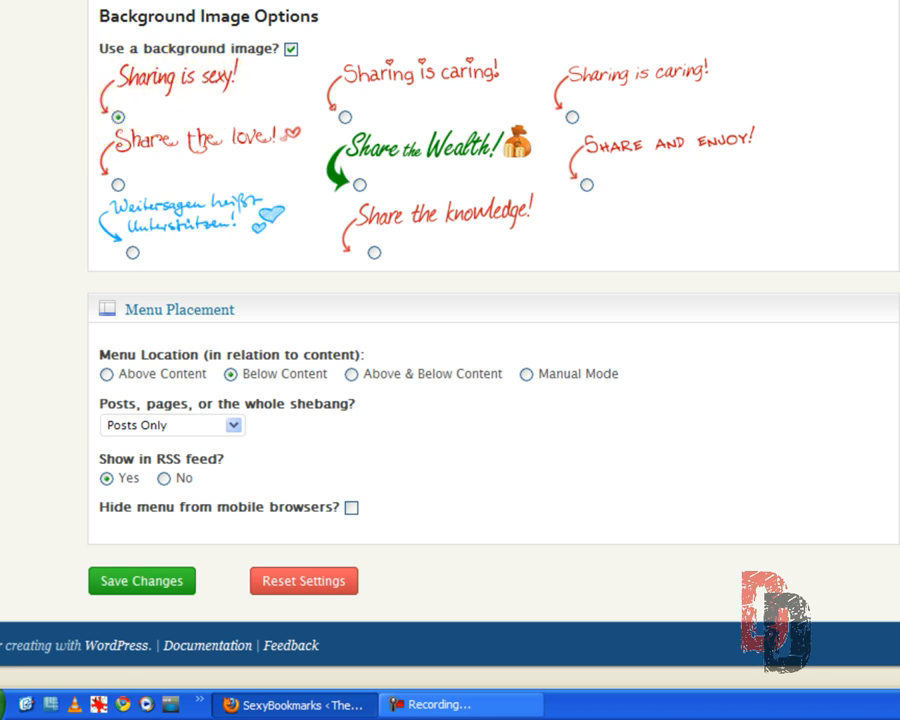
click(375, 253)
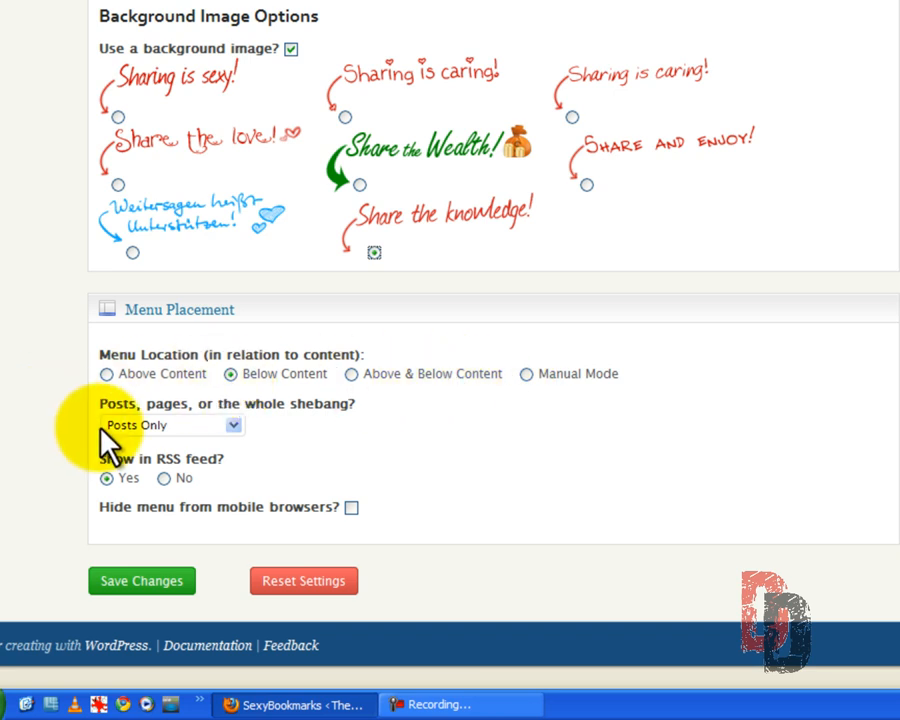
Set the sharing menu to appear on Posts & Pages, and save the SexyBookmarks settings
click(233, 426)
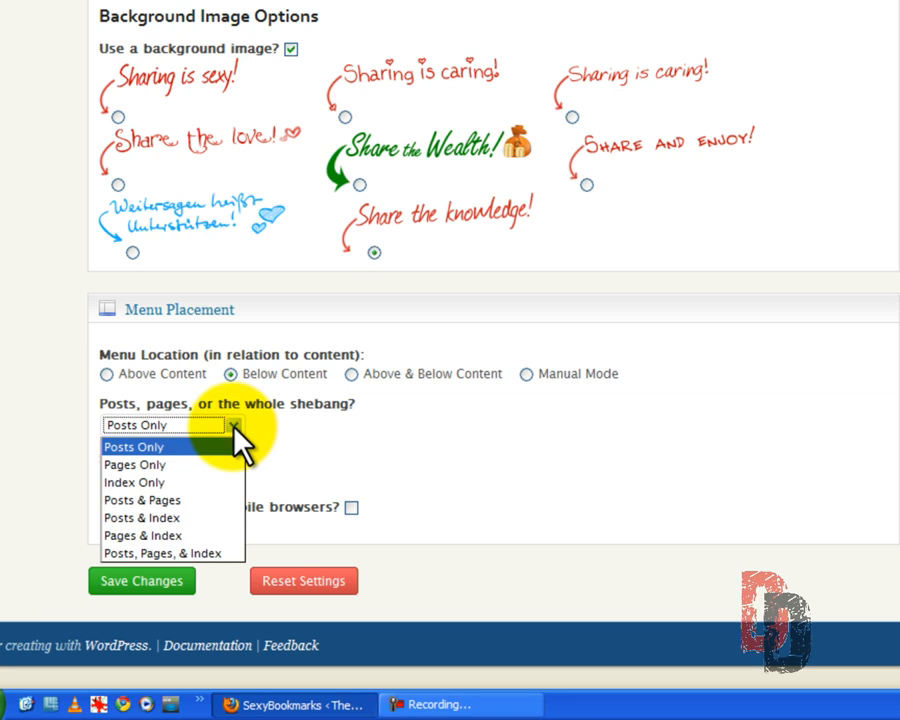
click(212, 500)
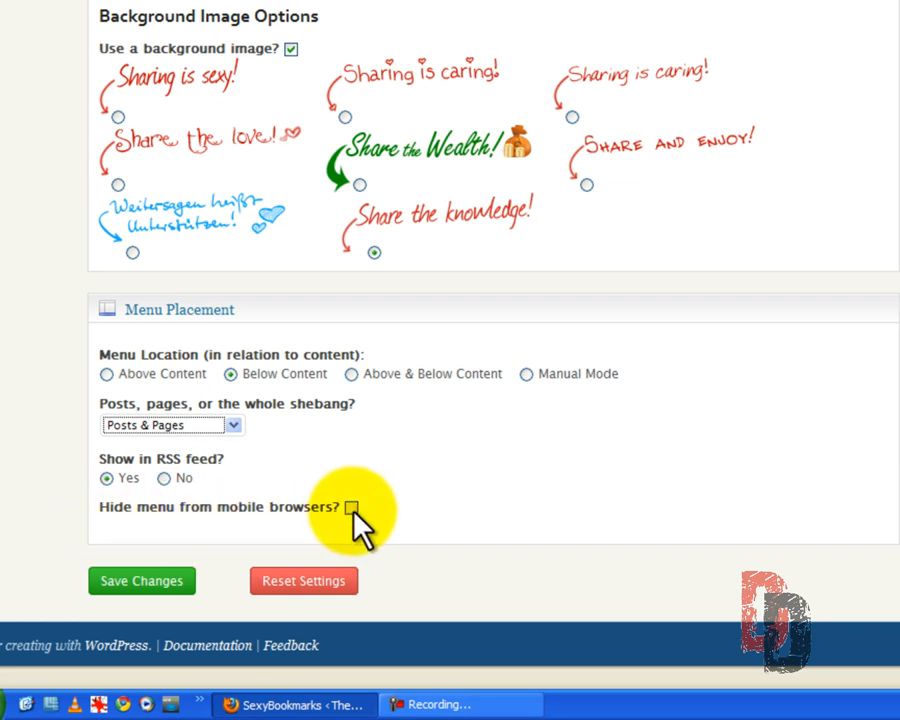
click(156, 588)
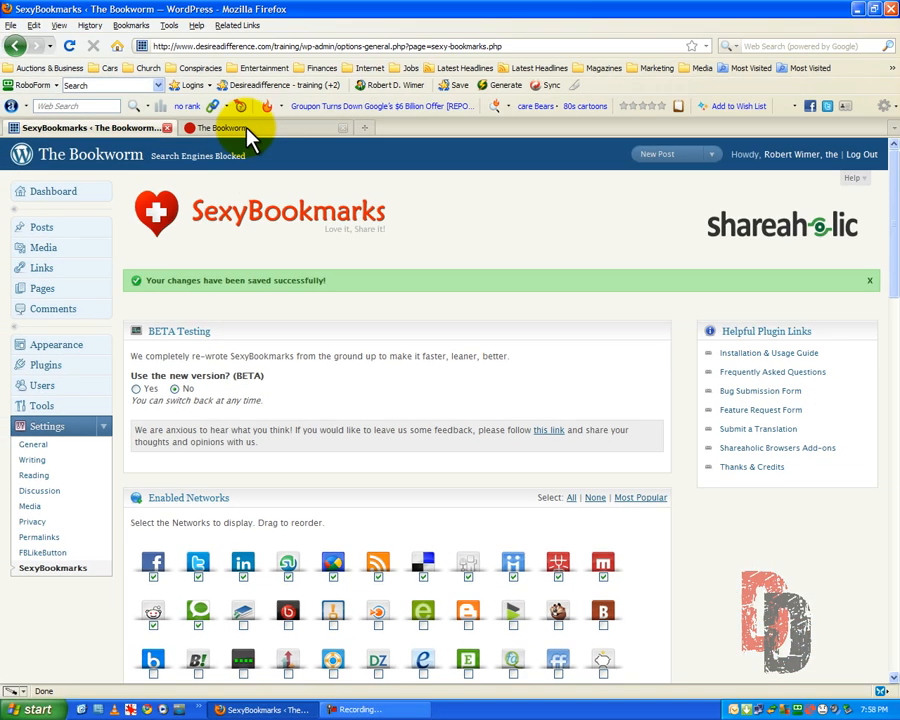
Reload the Bookworm site's About page, test the Facebook sharing icon, and close the Facebook login window
click(220, 87)
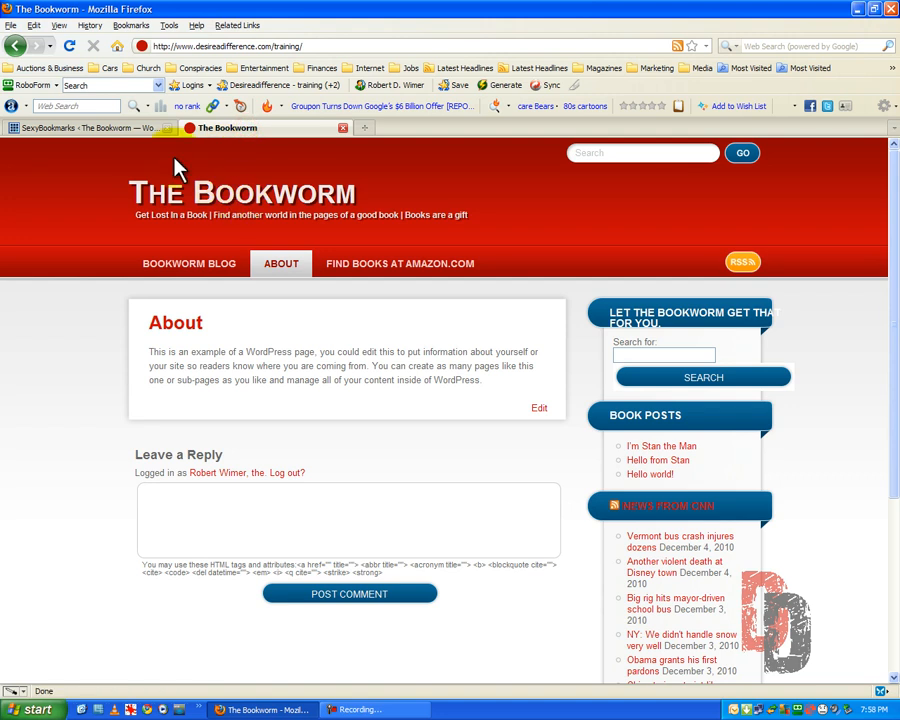
click(69, 47)
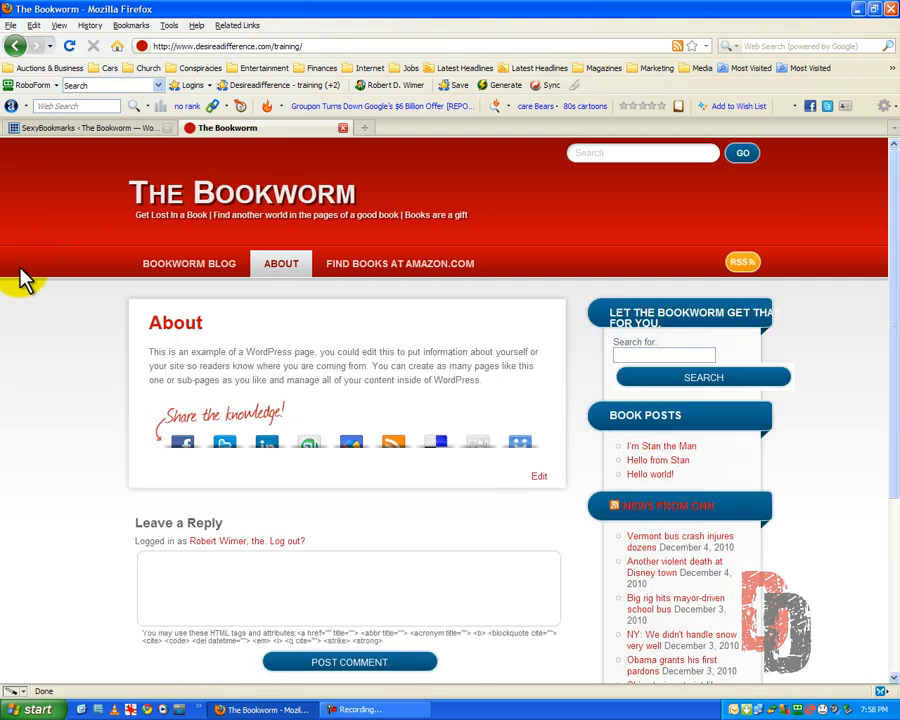
mouse_move(181, 446)
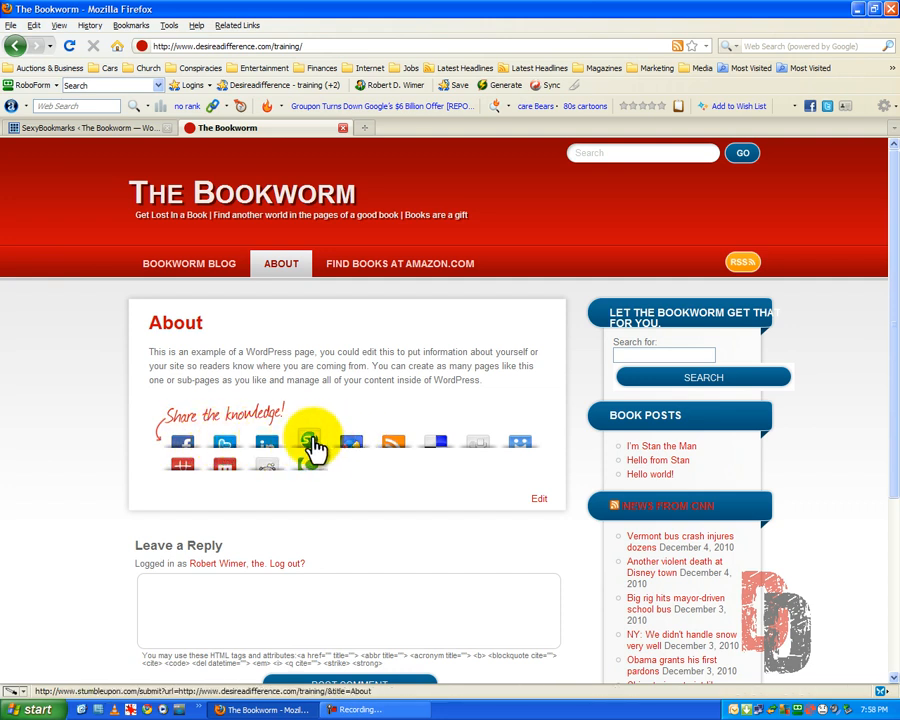
click(186, 443)
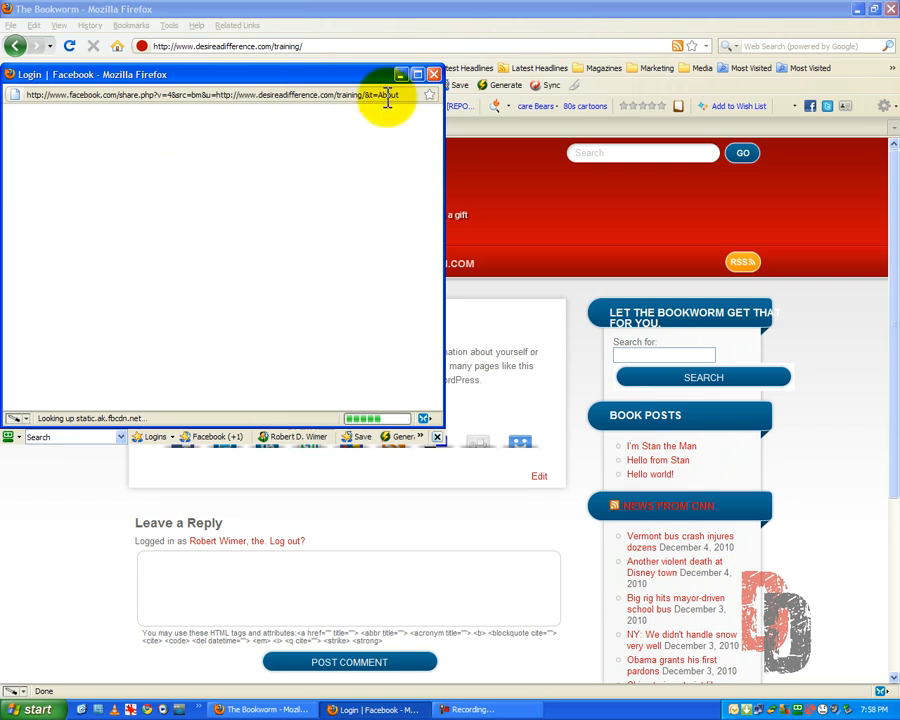
click(432, 74)
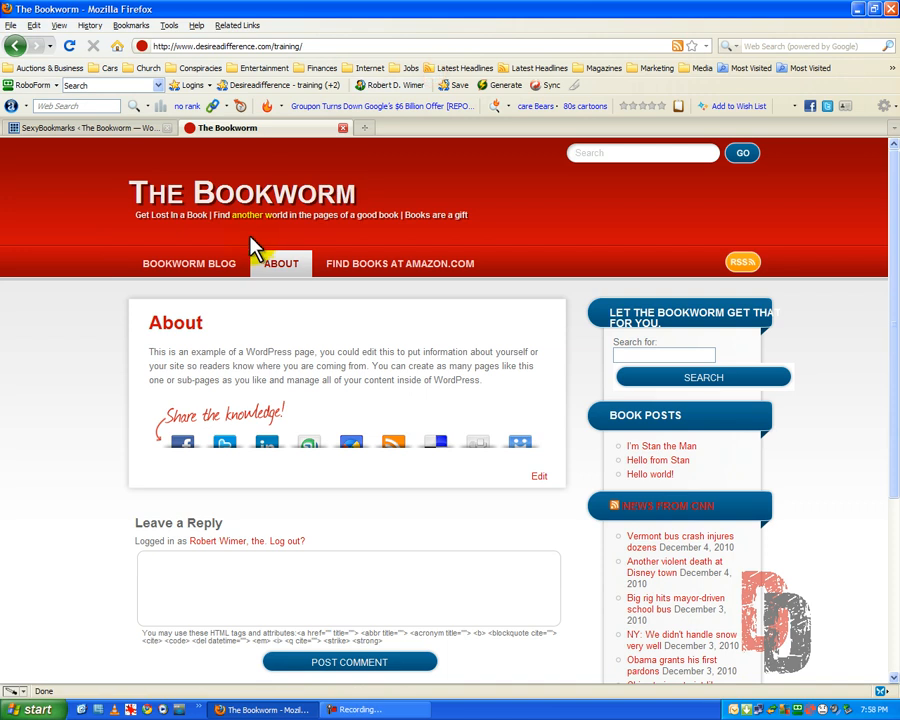
Open the post "I'm Stan the Man" from the Bookworm Blog to check its sharing icons
click(180, 265)
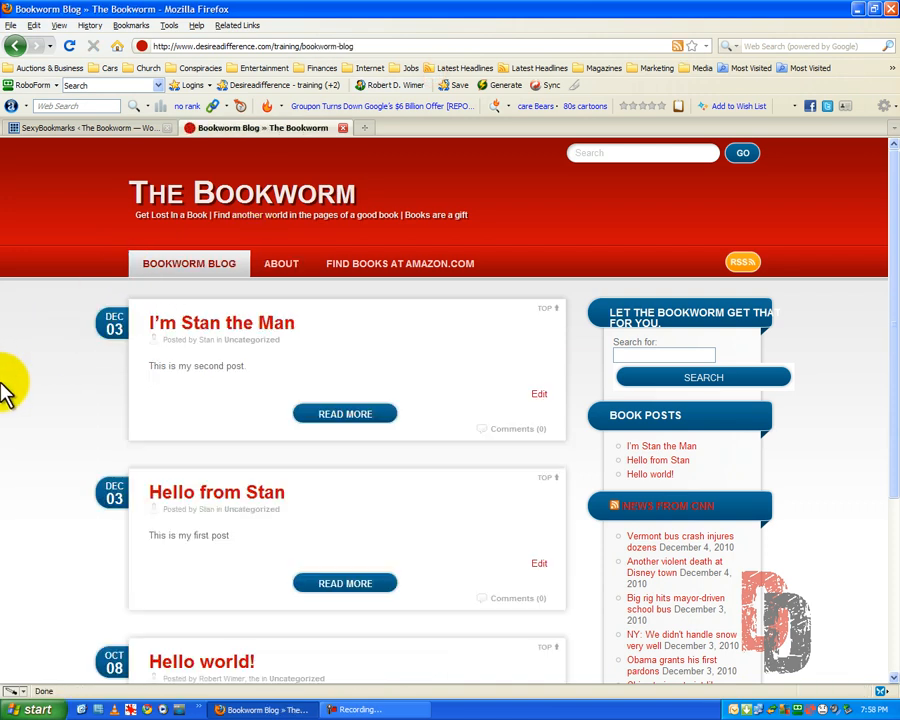
click(213, 328)
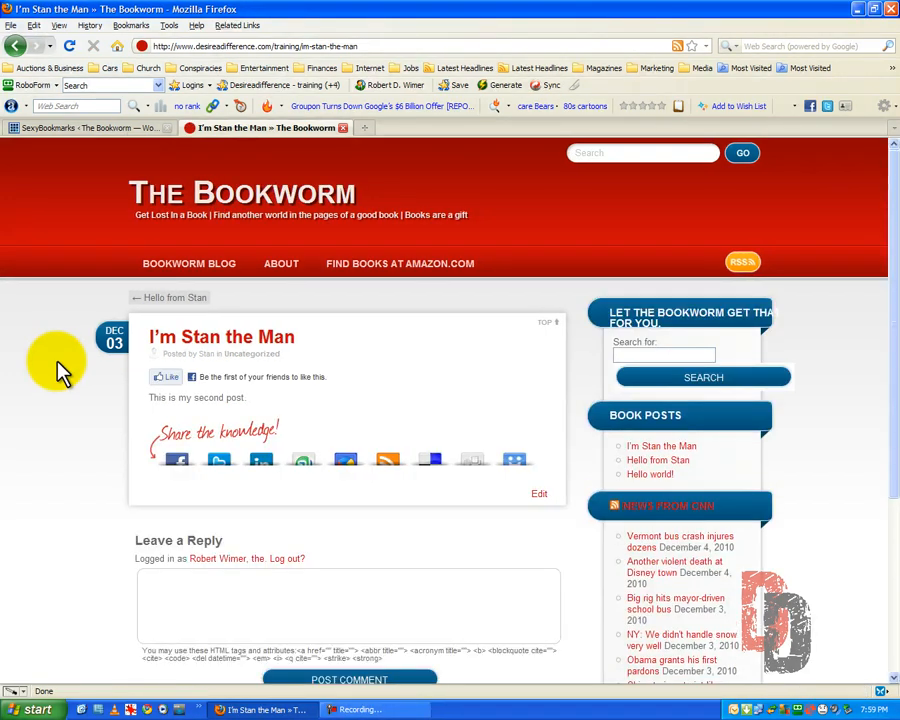
Look over the sharing icons on the "I'm Stan the Man" post, and review the enabled networks in the SexyBookmarks settings
scroll(57, 370, down, 3)
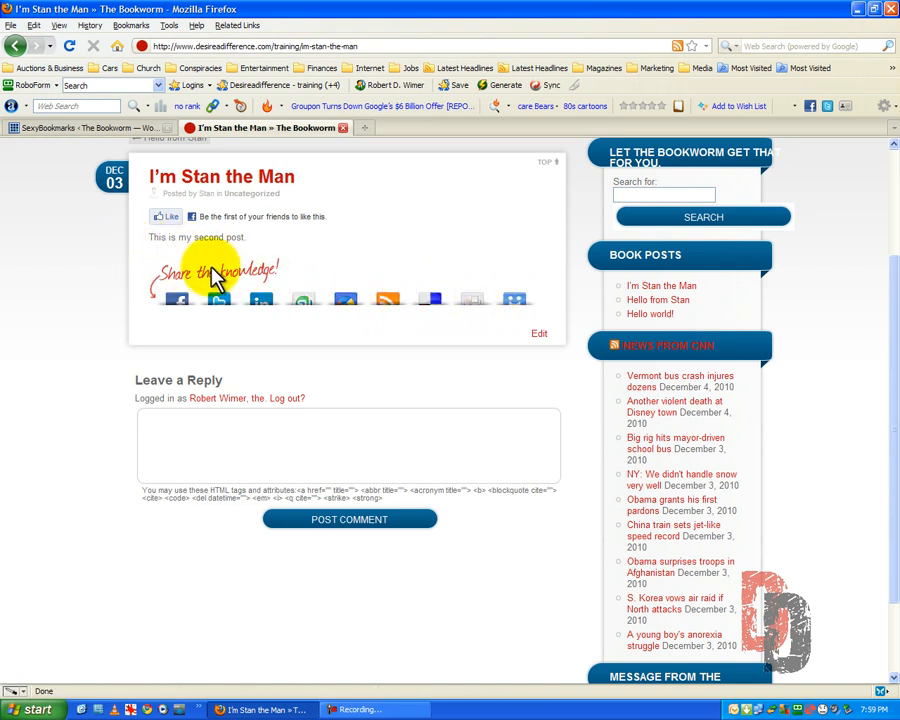
scroll(182, 268, up, 3)
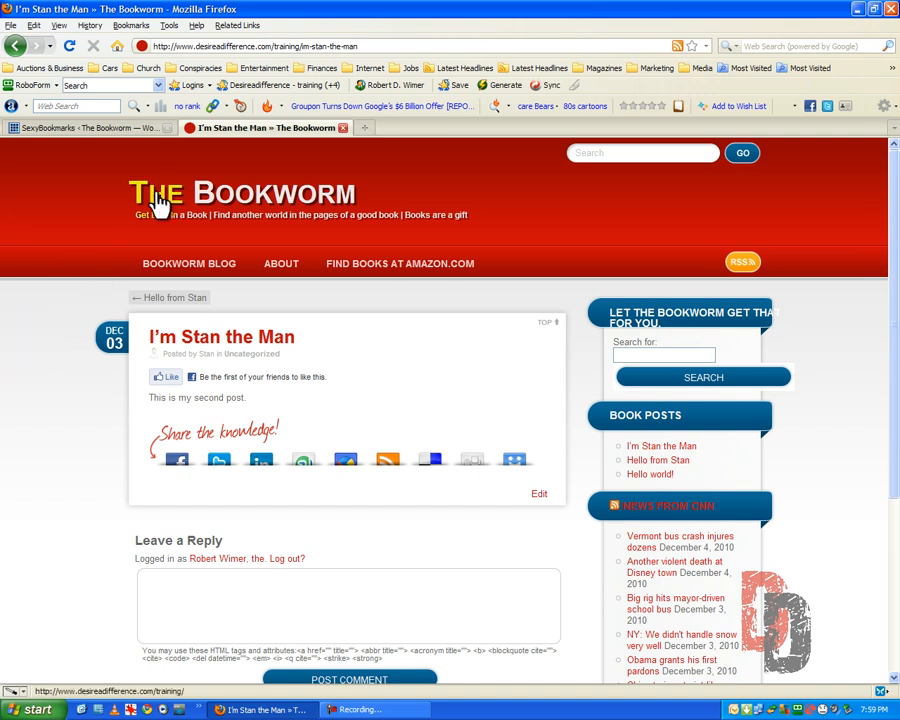
click(88, 130)
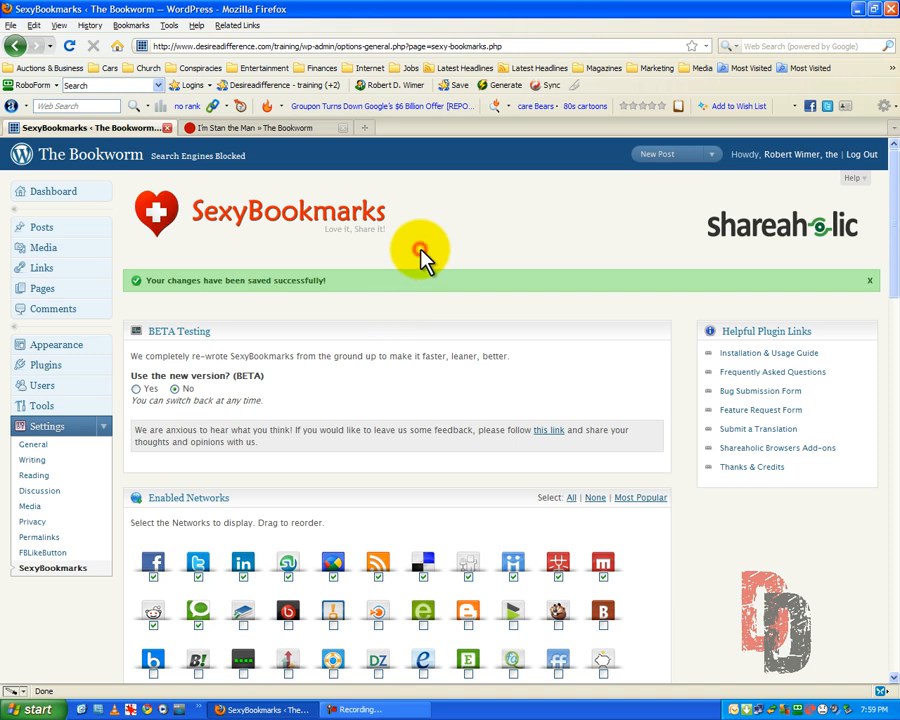
scroll(420, 248, down, 7)
scroll(419, 249, up, 3)
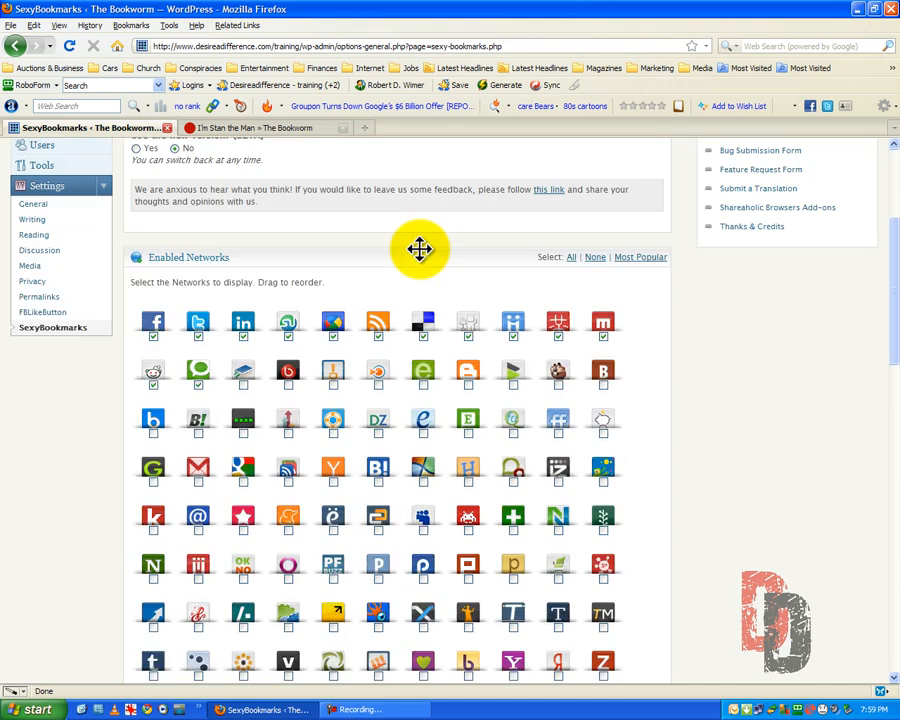
scroll(419, 249, up, 3)
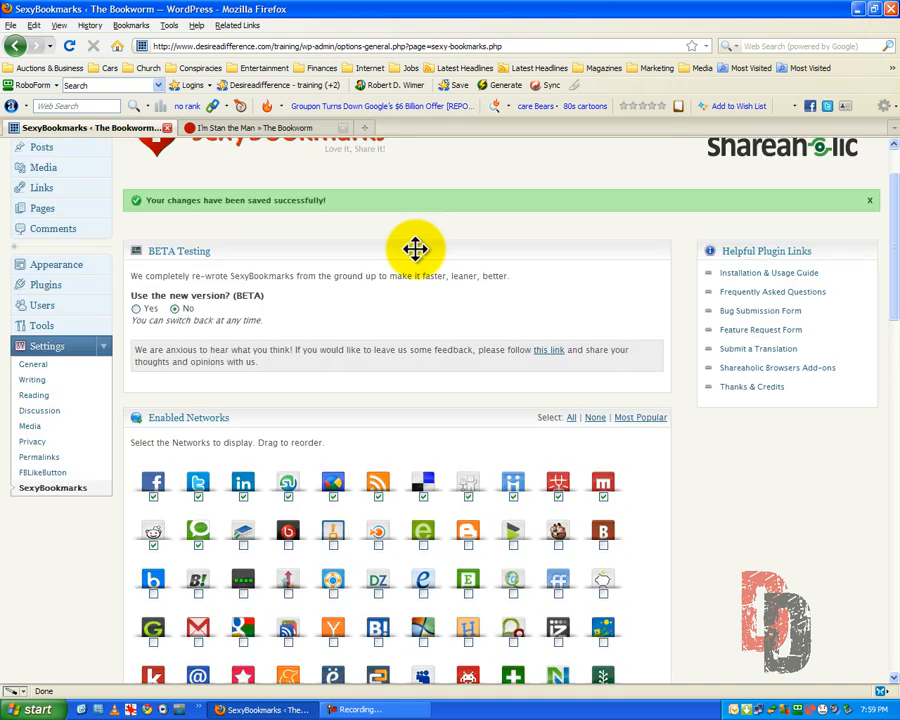
scroll(415, 249, up, 2)
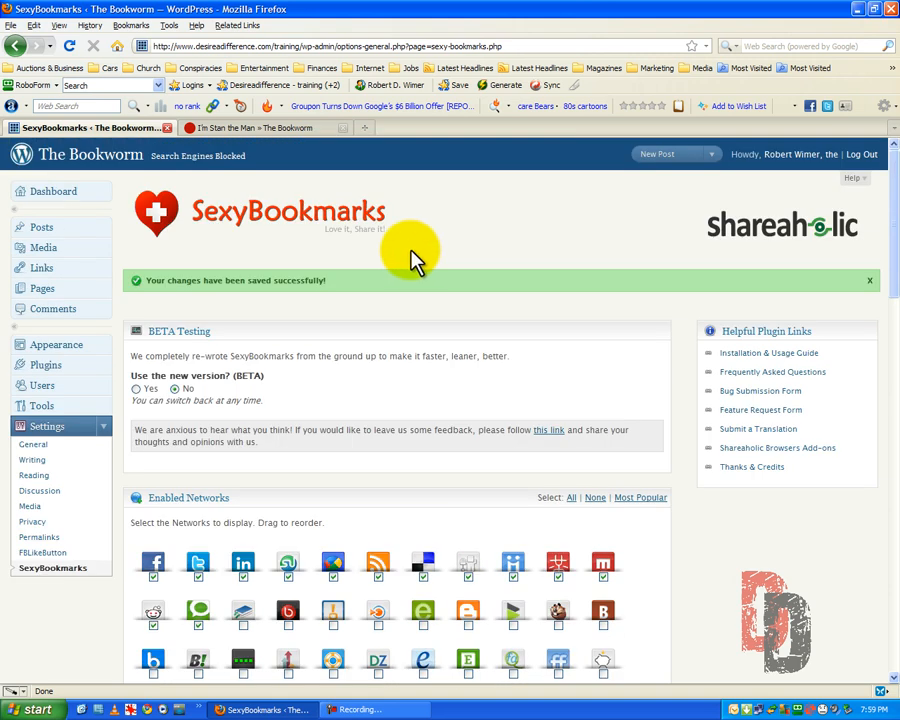
Open the site's installed plugins and view the active ones, the inactive ones and the full list
click(55, 372)
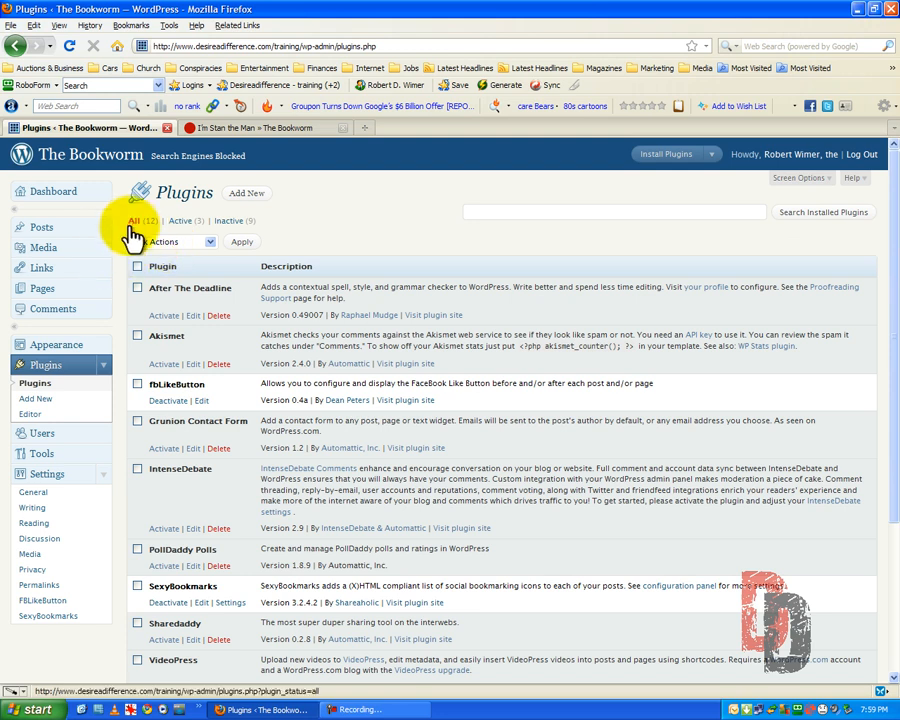
click(182, 224)
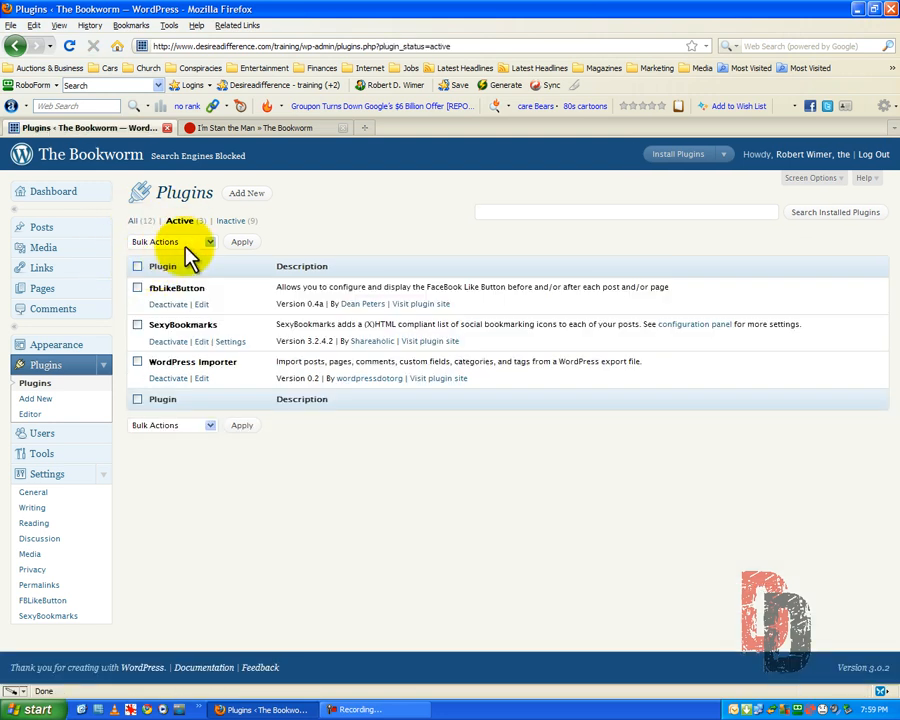
click(228, 222)
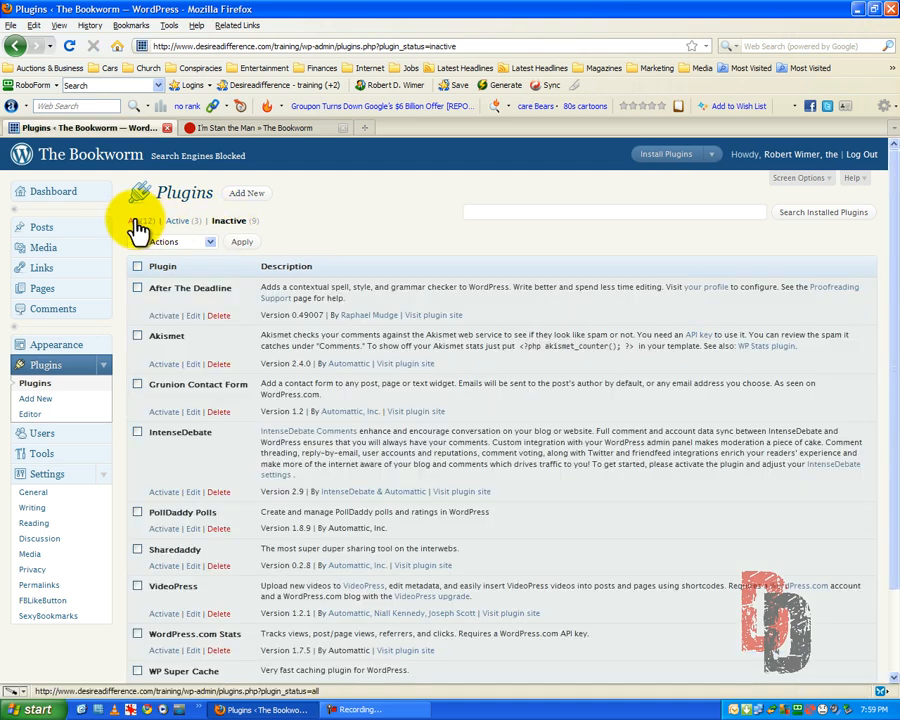
click(133, 221)
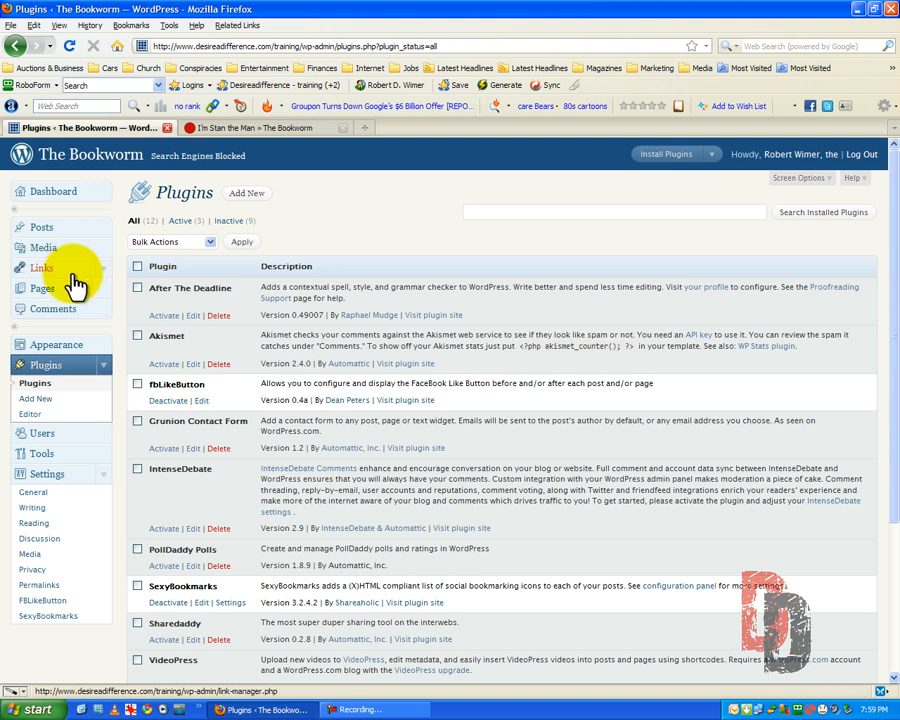
Browse the plugins available to add under the popular tag "widget"
click(37, 402)
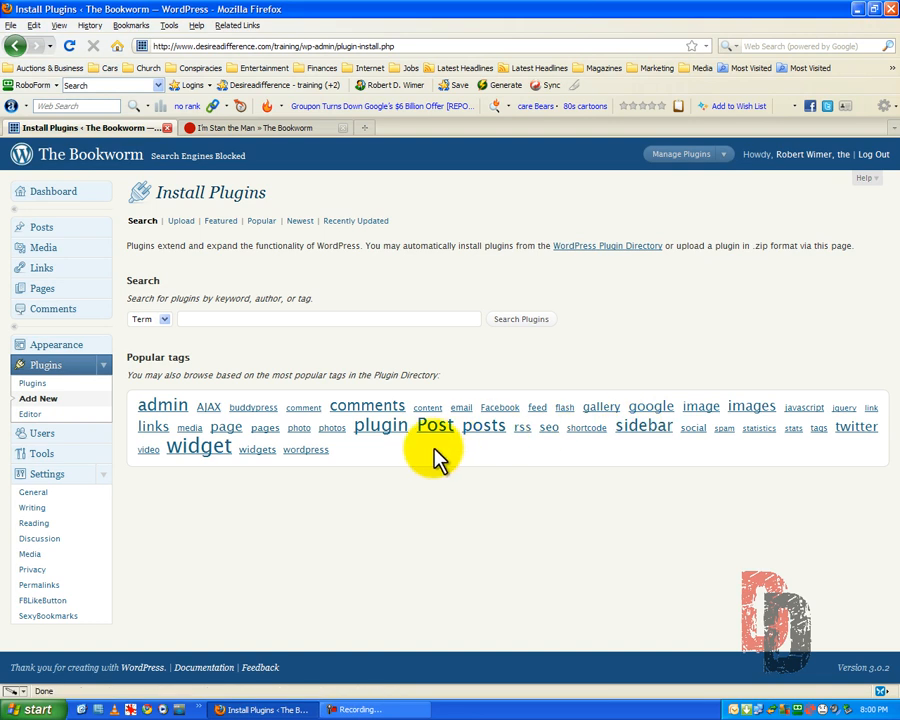
click(199, 449)
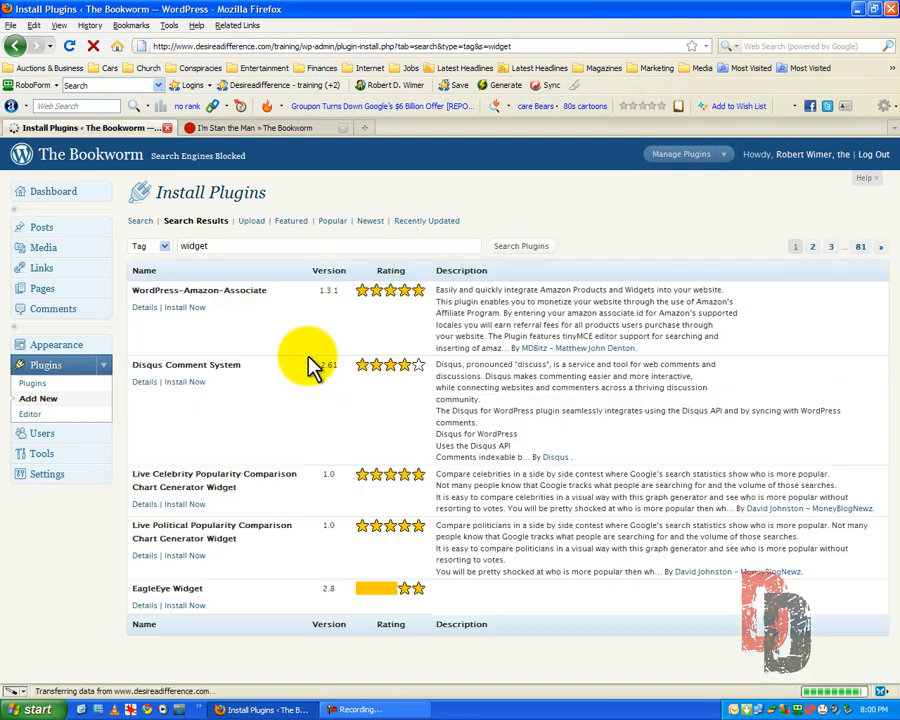
scroll(300, 364, down, 6)
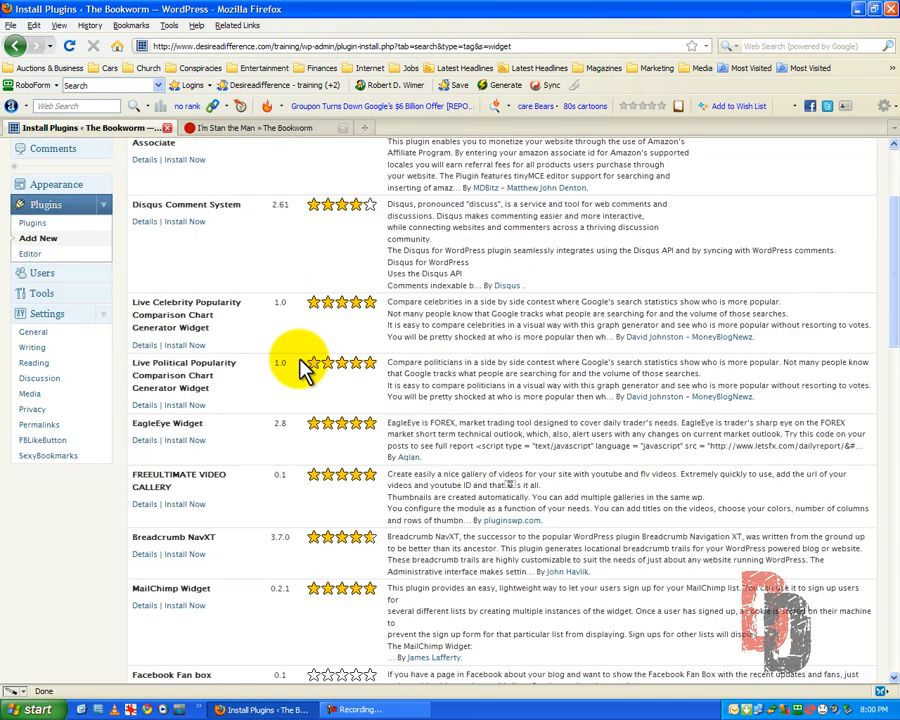
scroll(300, 364, up, 6)
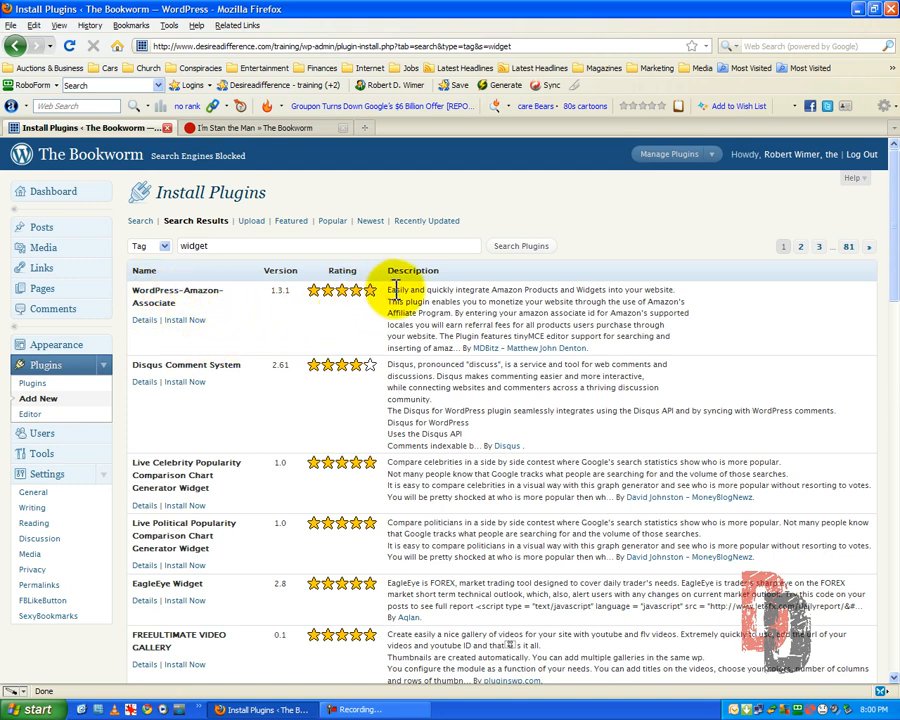
Review the description and screenshots of the WordPress-Amazon-Associate plugin, and close its details
click(141, 319)
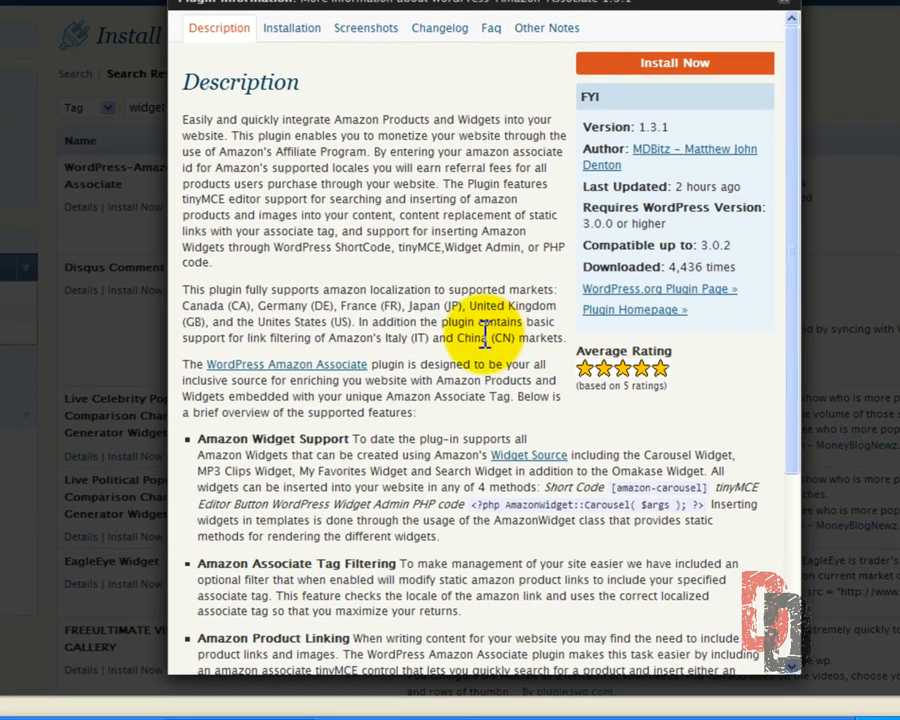
scroll(477, 335, down, 5)
scroll(477, 335, up, 6)
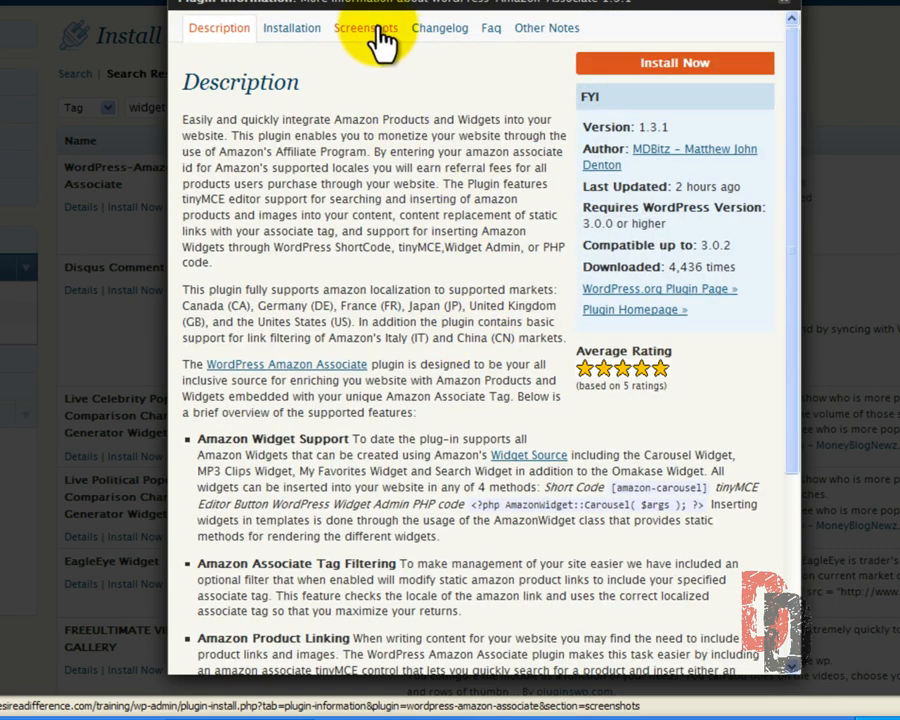
click(363, 28)
scroll(395, 320, down, 8)
scroll(388, 310, down, 12)
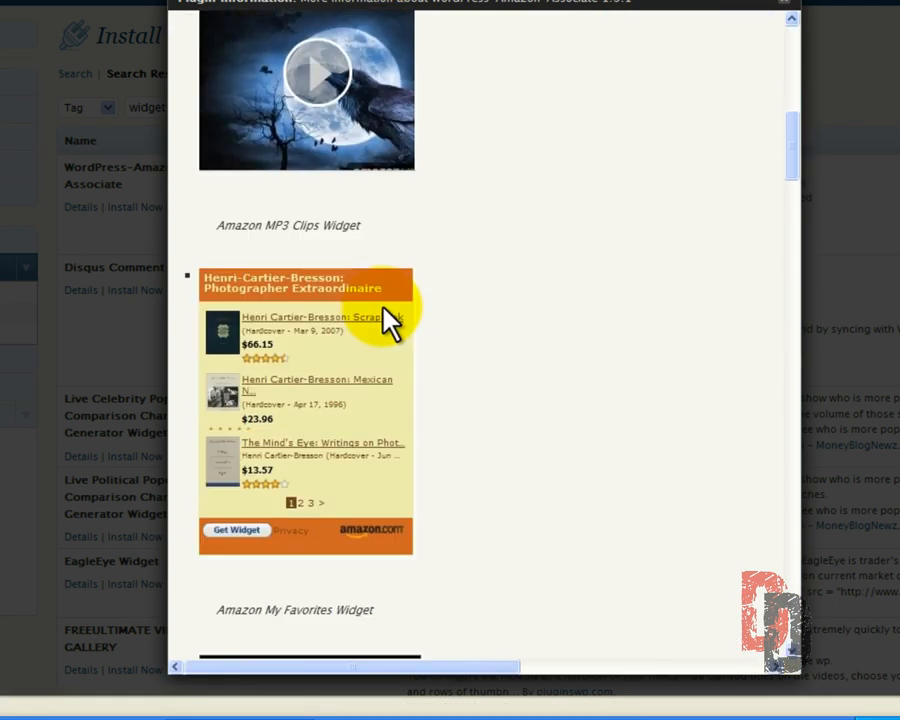
scroll(385, 316, up, 20)
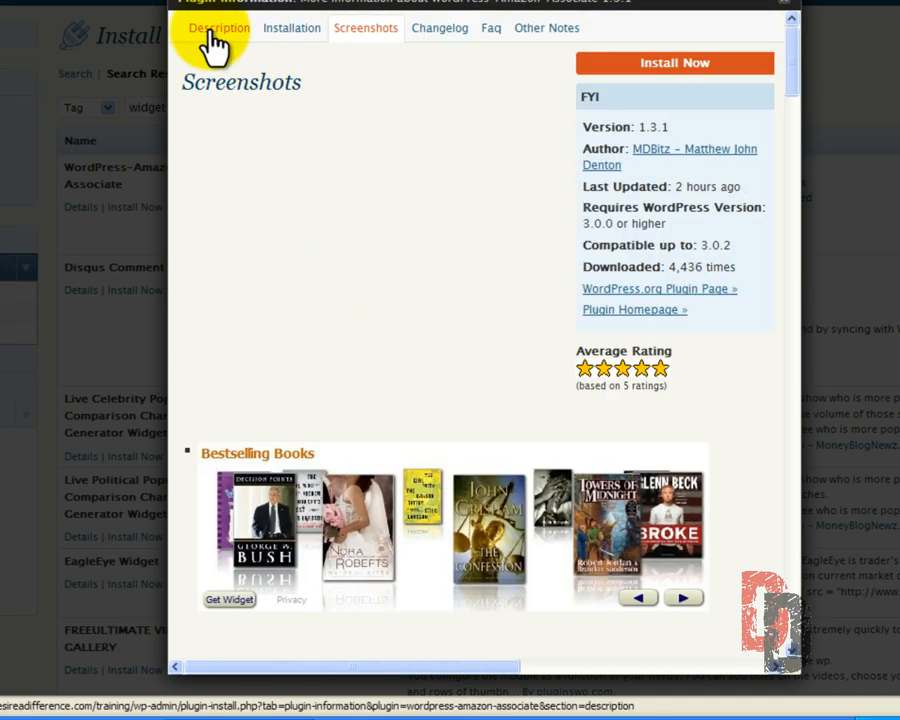
click(213, 35)
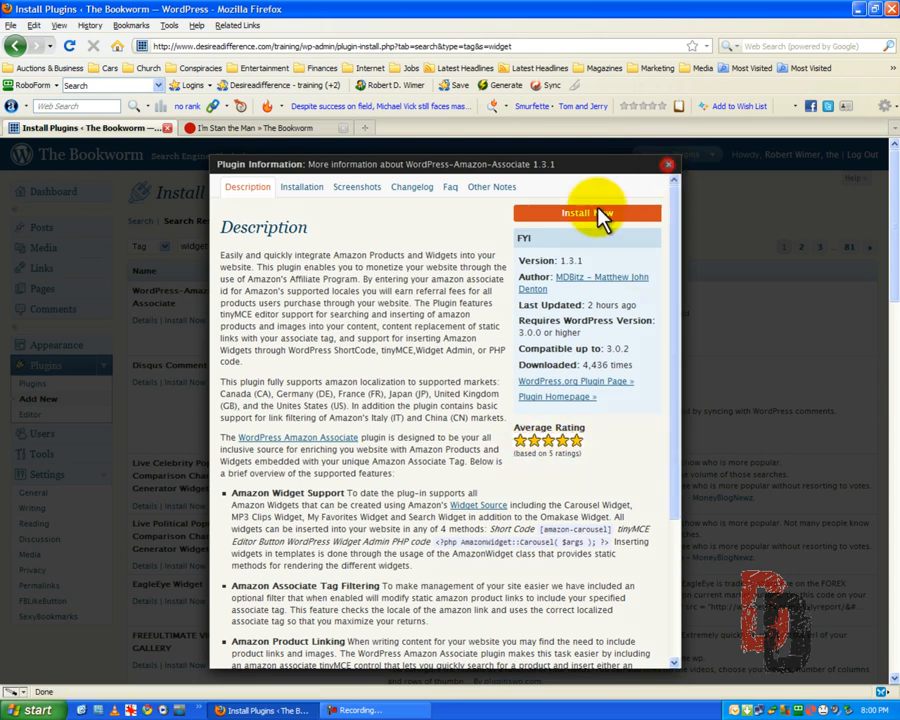
click(666, 165)
Check the details of the Facebook Fan box plugin in the widget results, and close them
scroll(215, 438, down, 7)
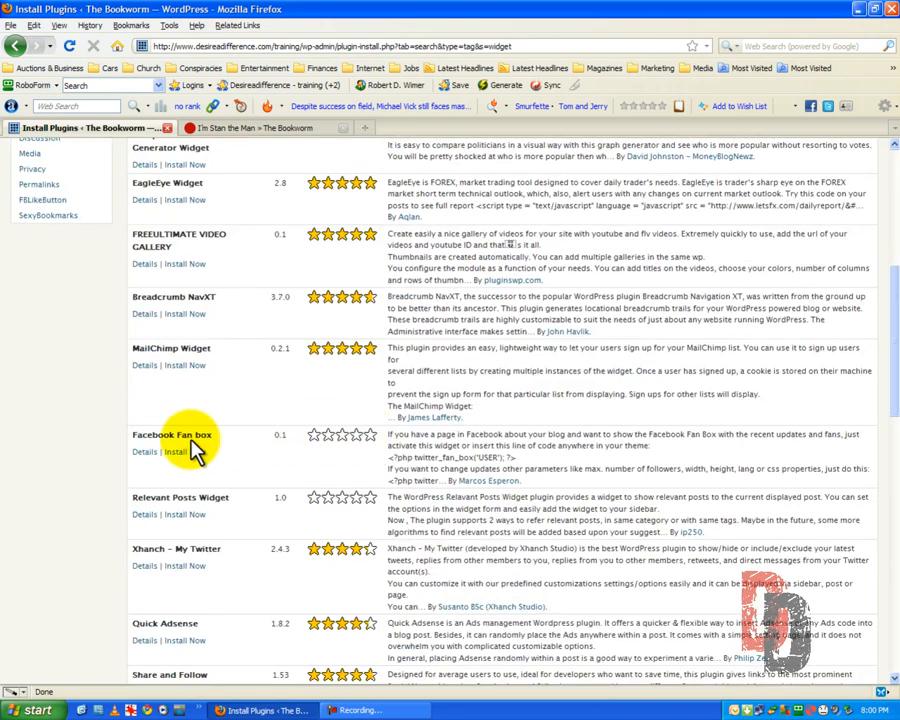
click(144, 453)
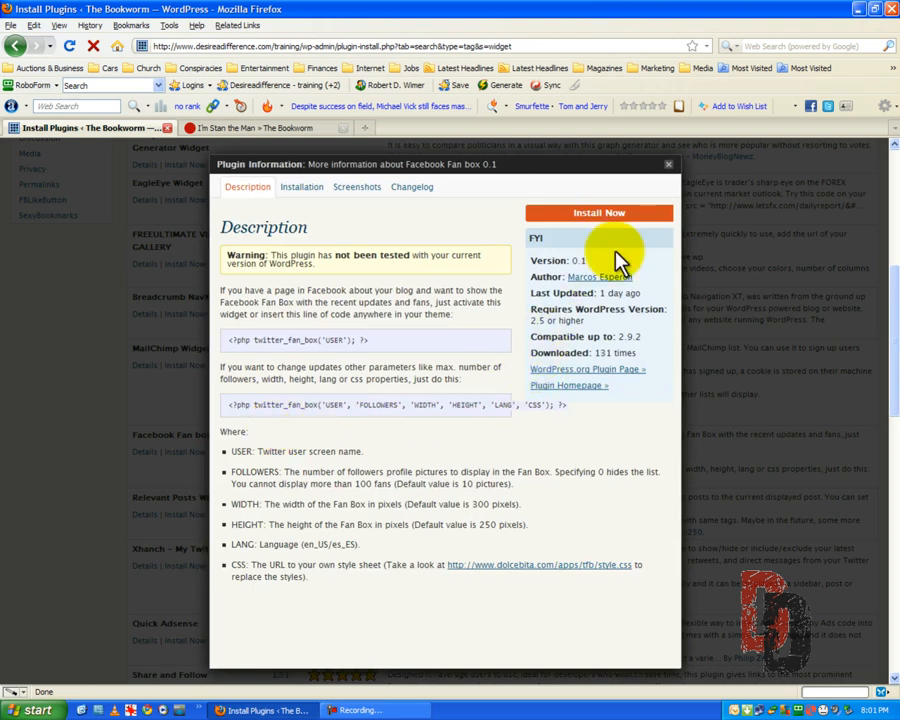
click(664, 166)
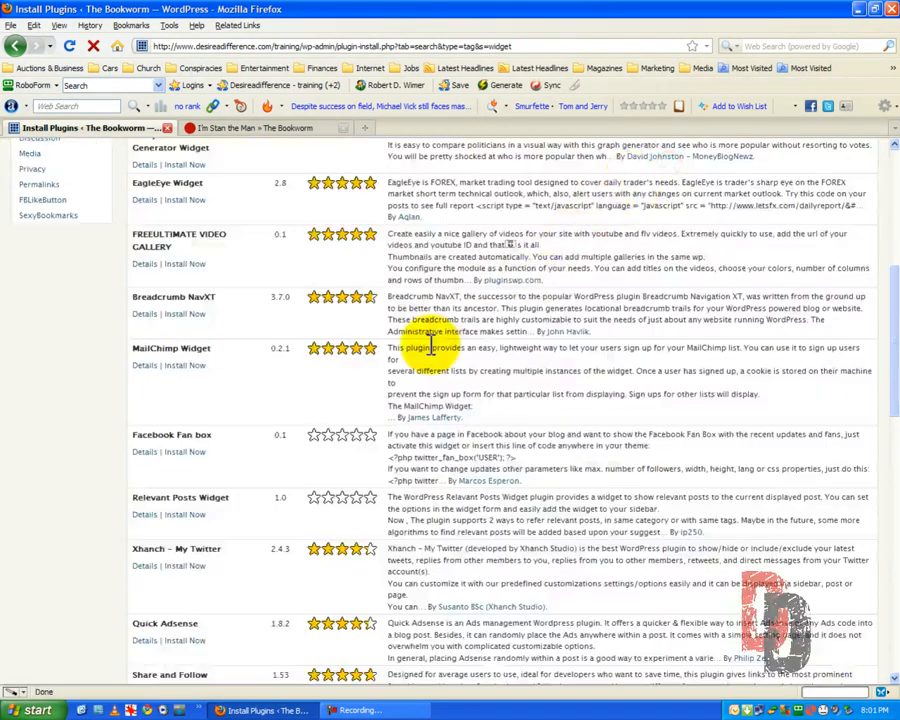
Check the details of the Joke of the Day plugin in the widget results, and close them
scroll(350, 371, down, 5)
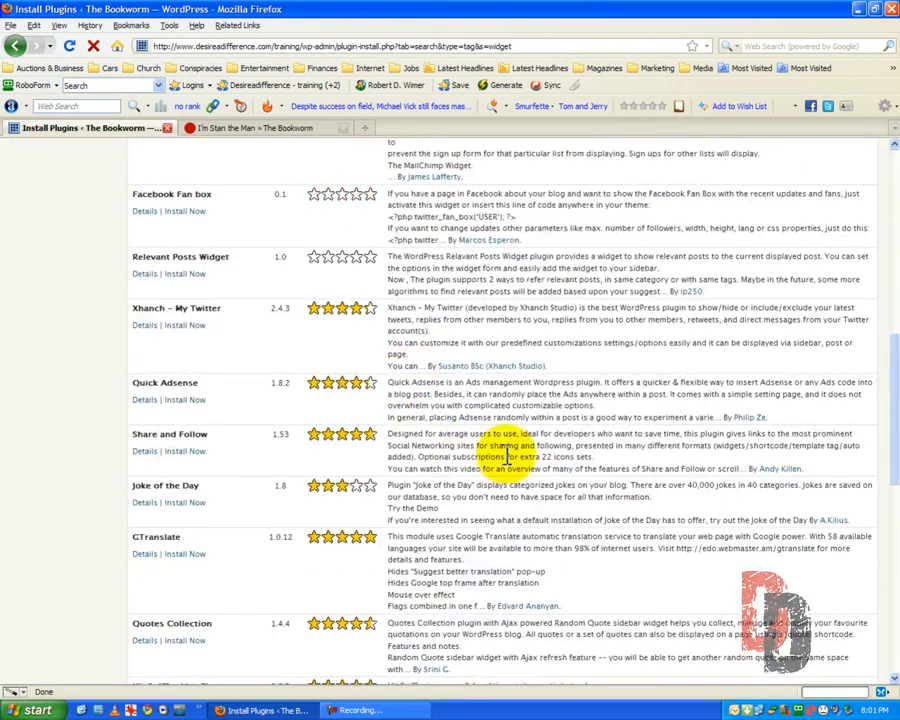
click(140, 503)
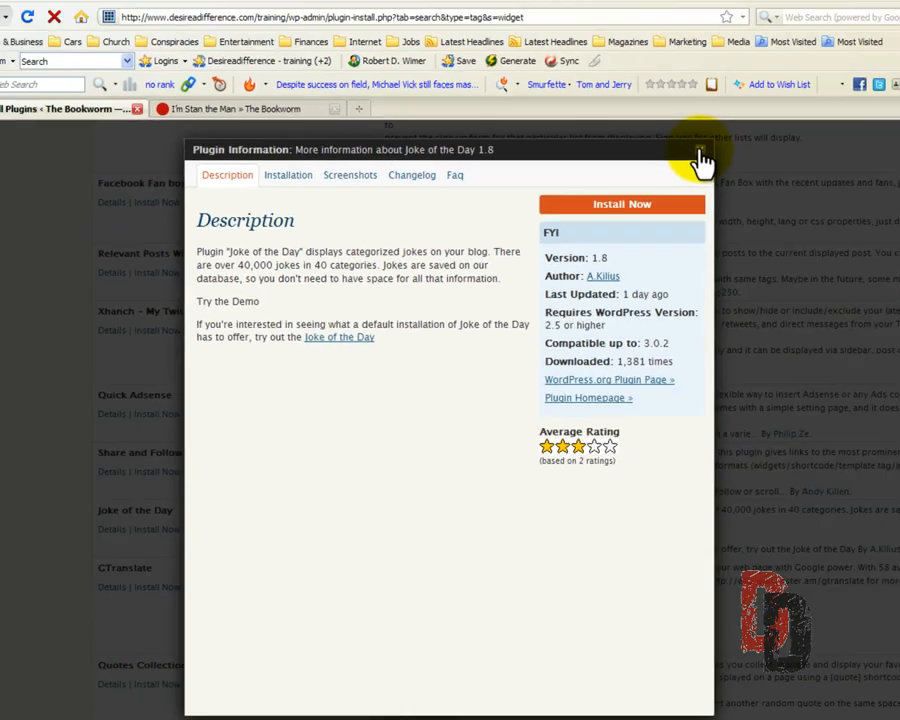
click(859, 78)
Read the summary of the Disqus Comment System plugin in the widget results, and open its details
scroll(508, 318, up, 5)
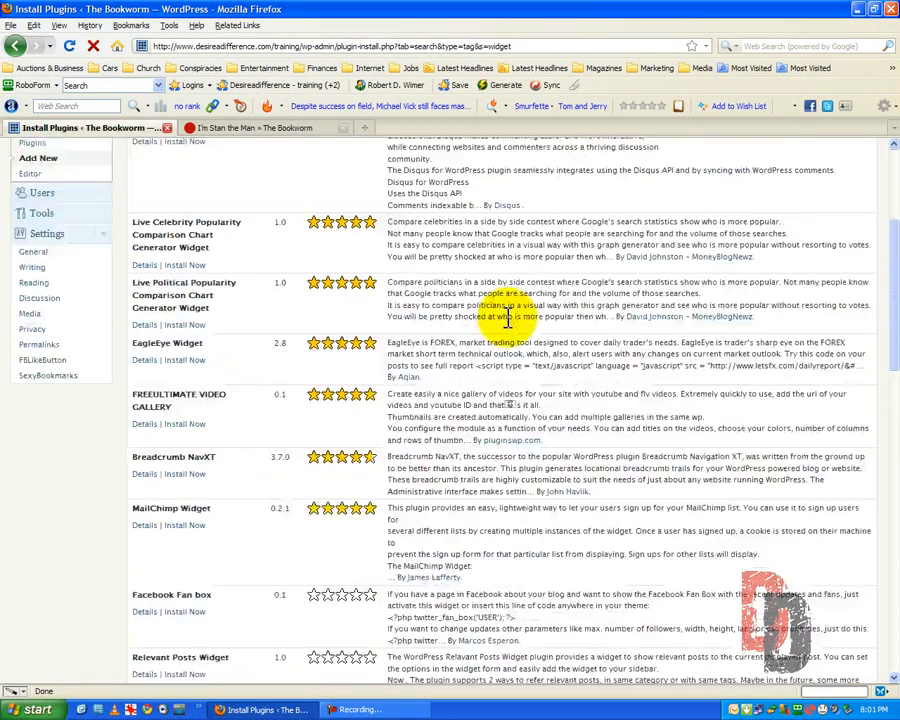
scroll(508, 318, up, 3)
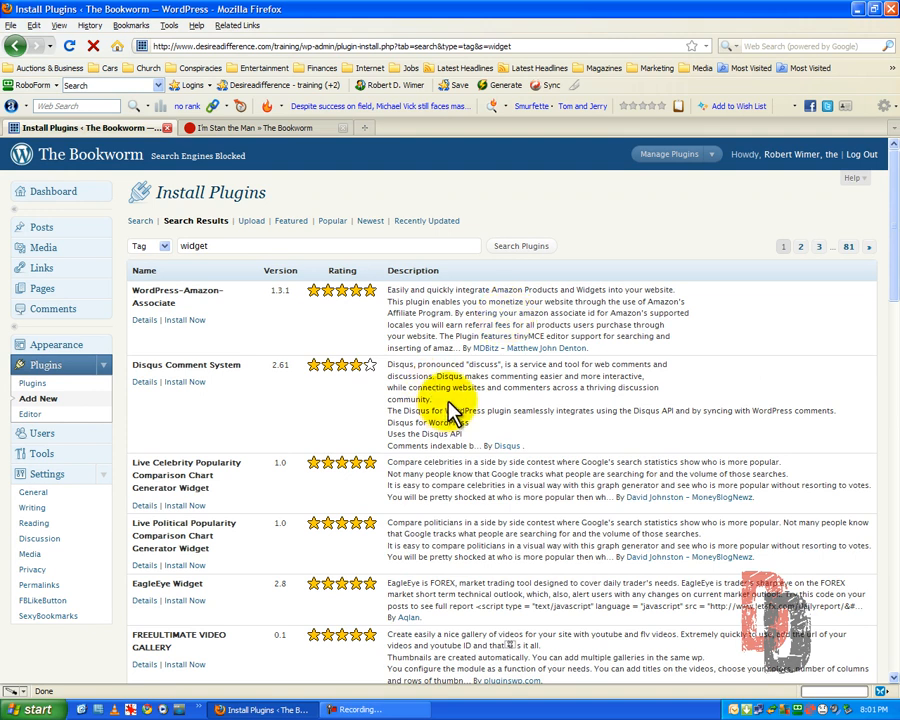
drag(399, 376, 483, 425)
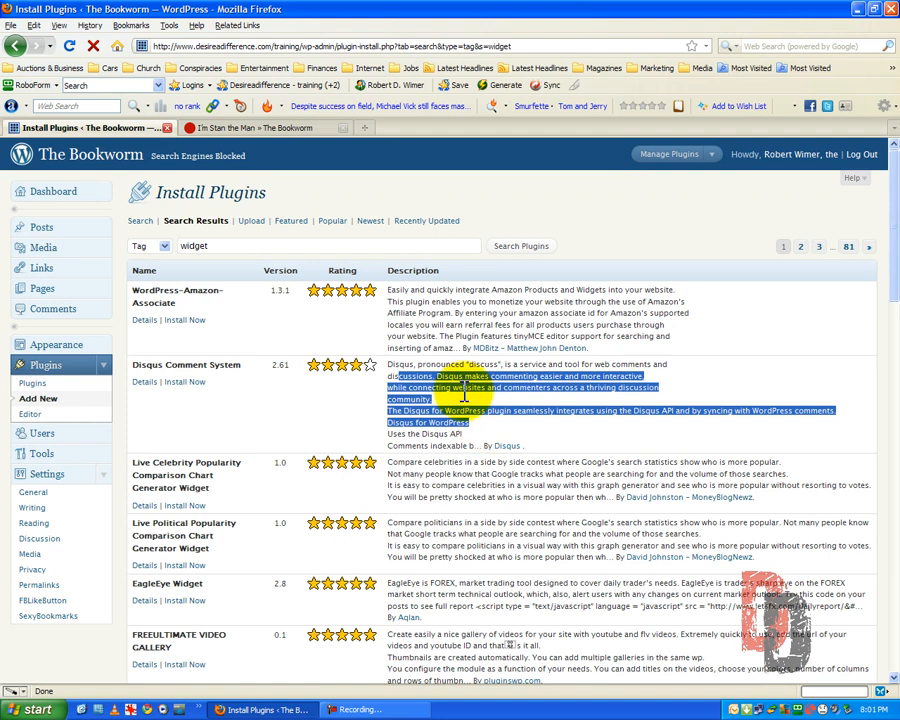
click(464, 392)
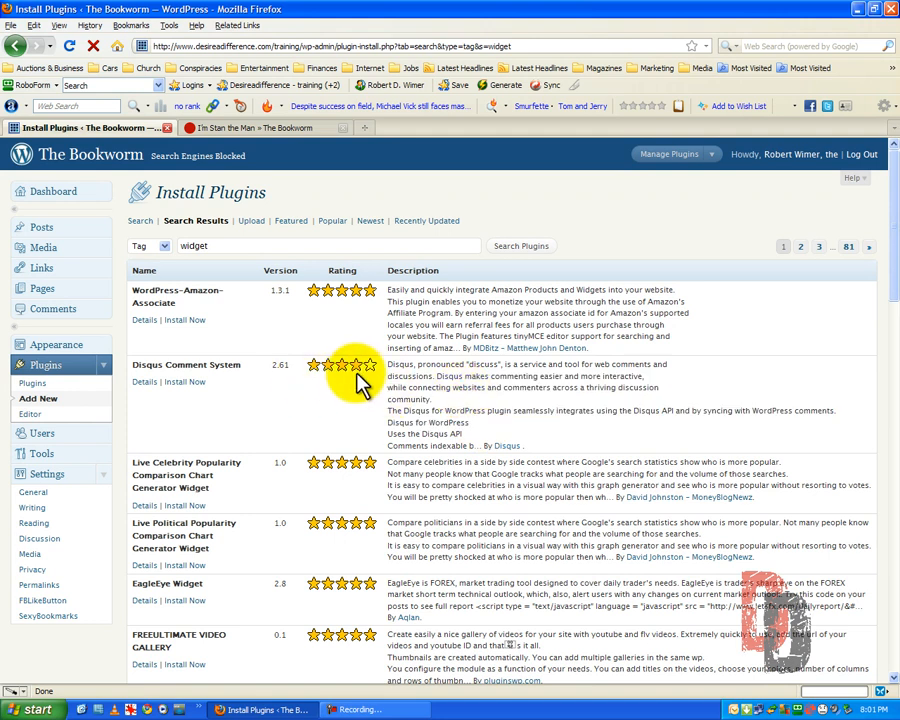
click(144, 382)
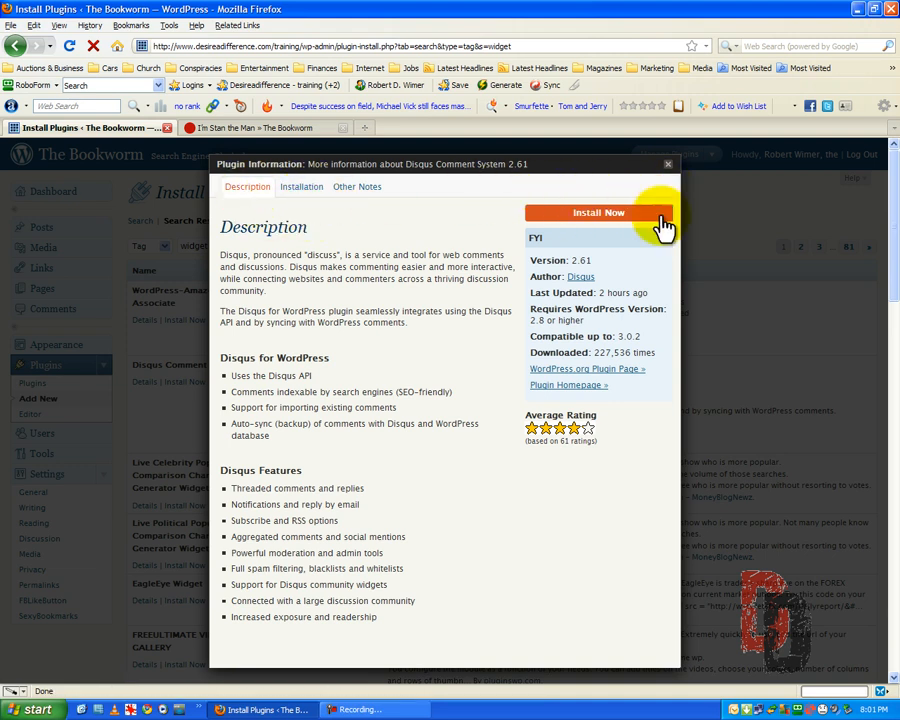
Visit the Disqus plugin homepage, look through its popular features, and close the page
click(563, 388)
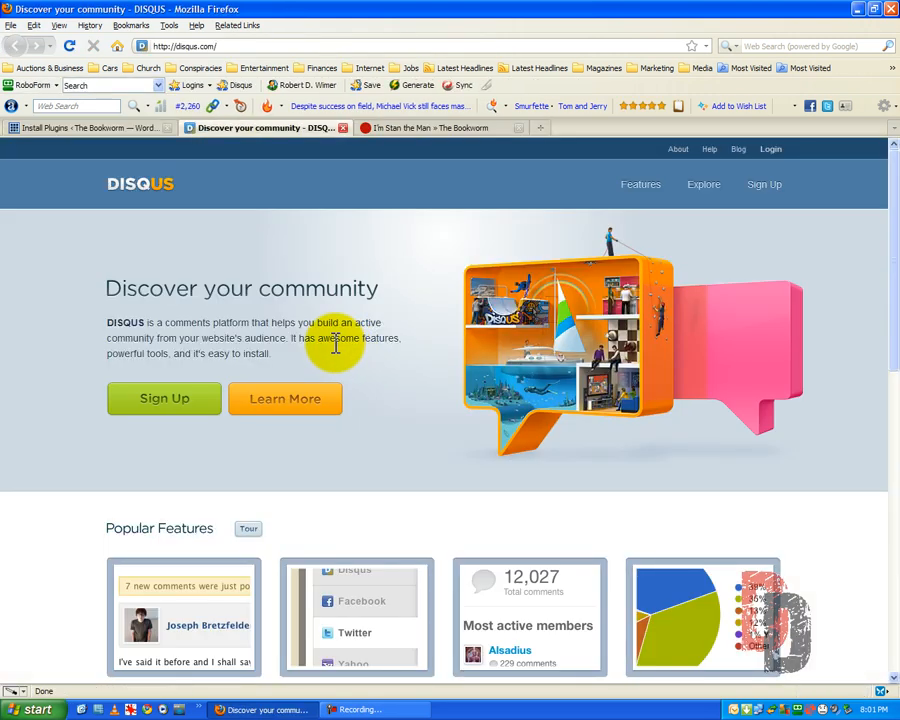
scroll(335, 345, down, 4)
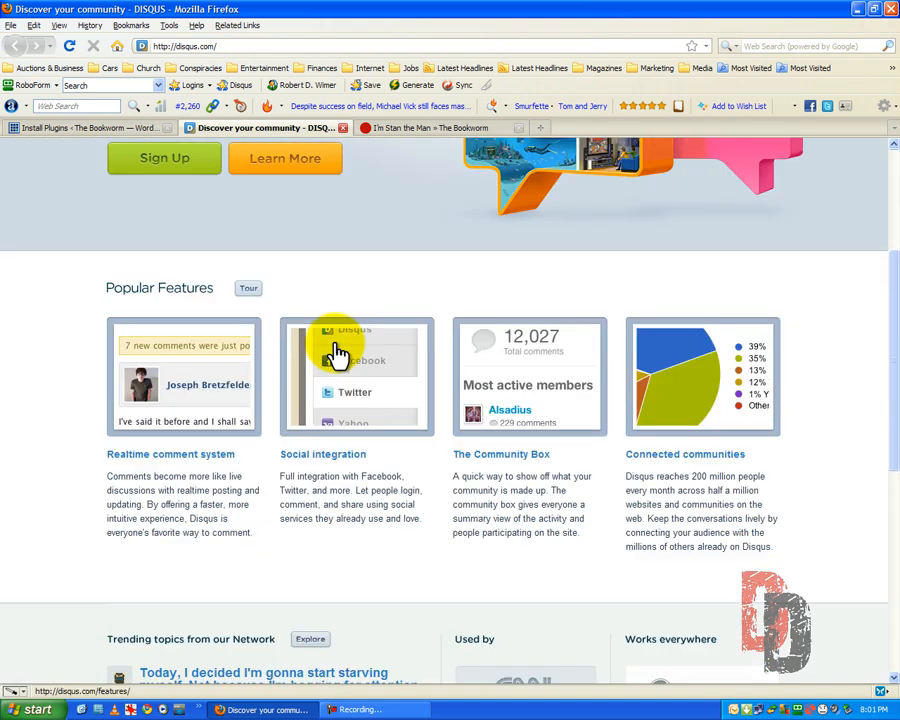
scroll(340, 354, down, 4)
scroll(340, 350, up, 7)
scroll(337, 345, up, 2)
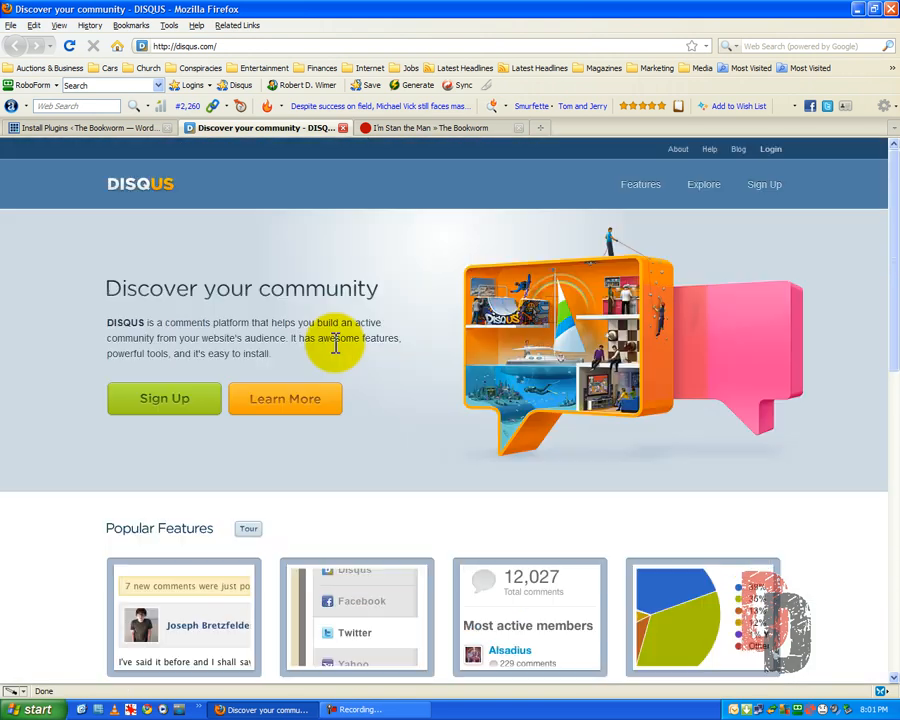
click(343, 128)
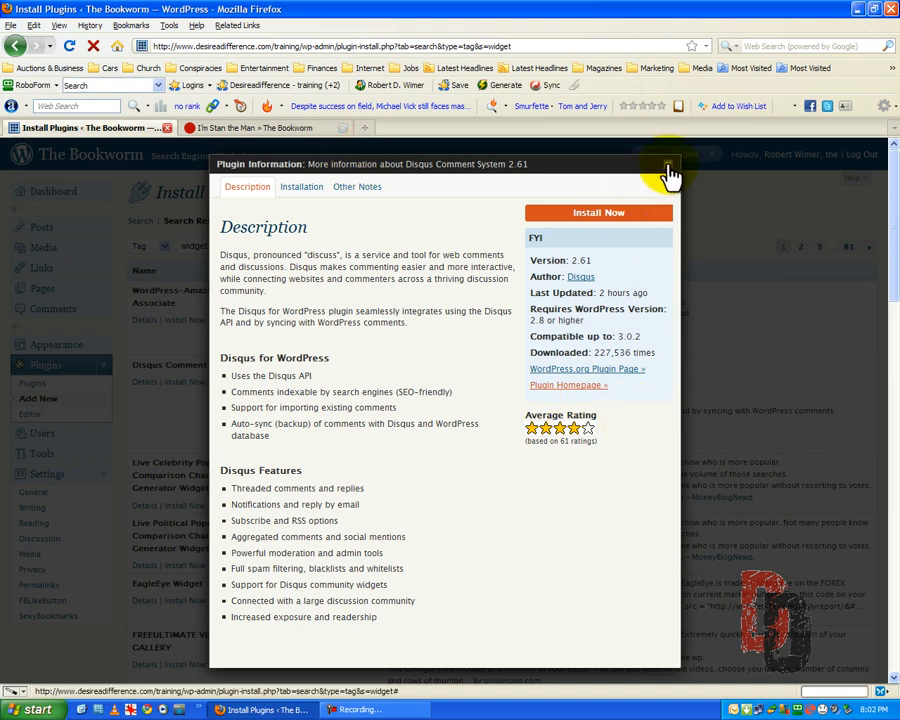
Close the Disqus Comment System details and show the featured plugins
click(668, 175)
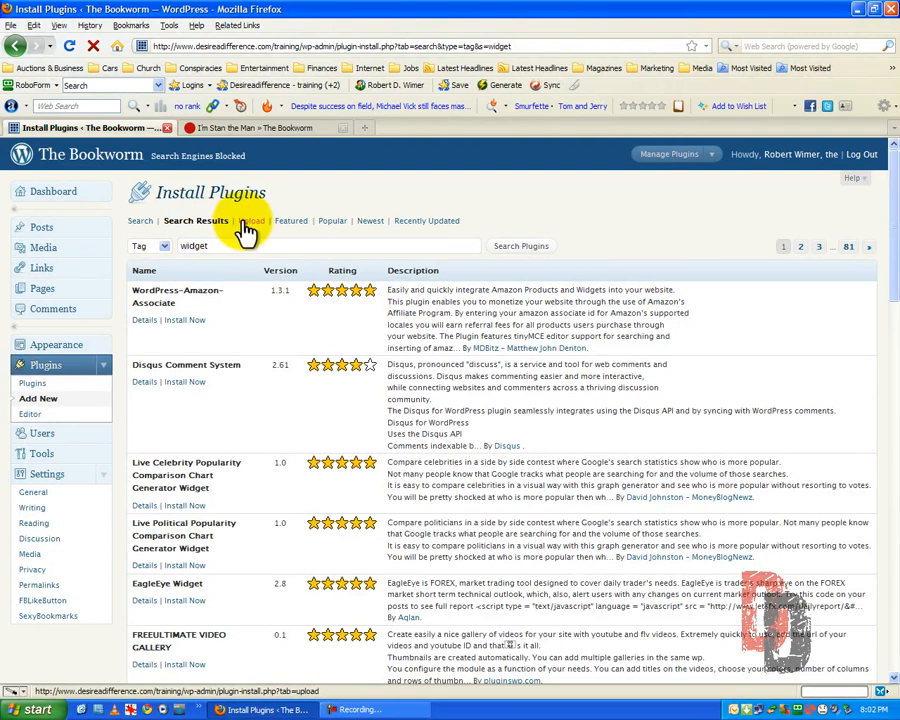
click(290, 223)
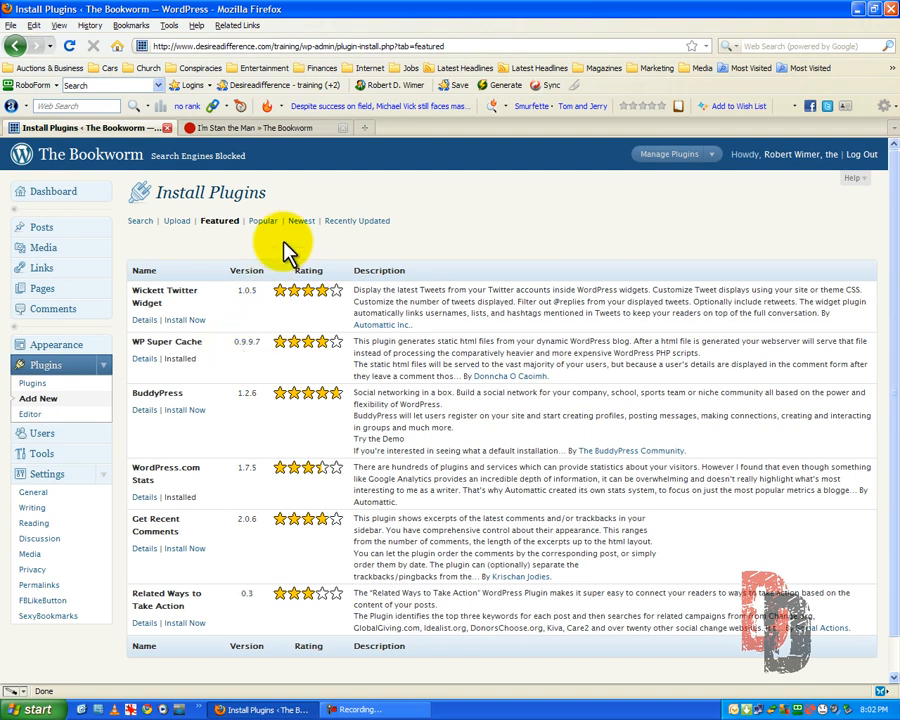
Show the popular plugins and look through the list, from All in One SEO Pack to Platinum SEO Pack
click(263, 220)
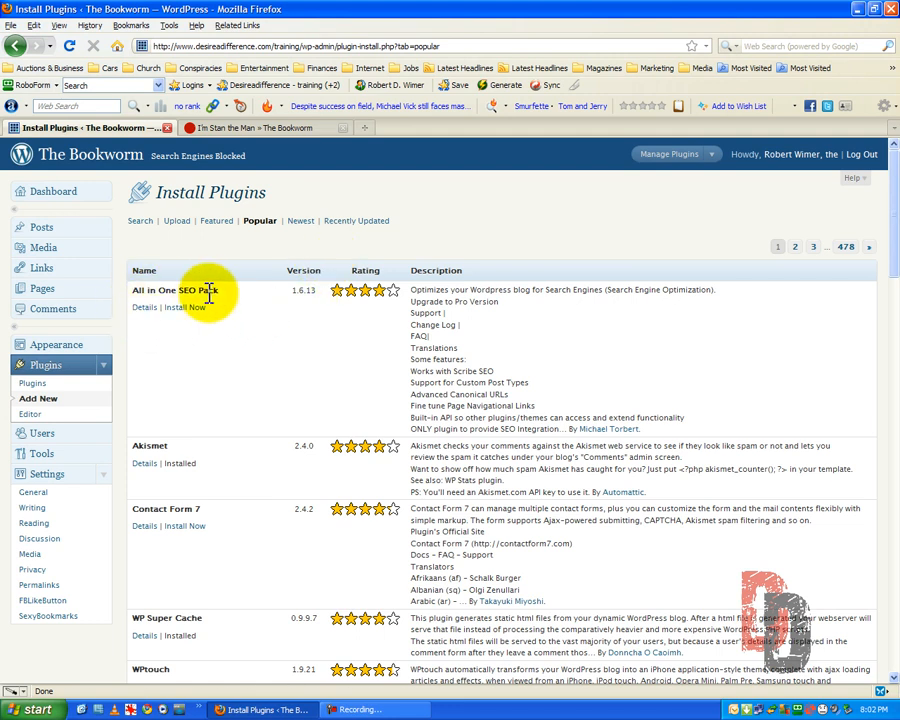
scroll(285, 370, down, 3)
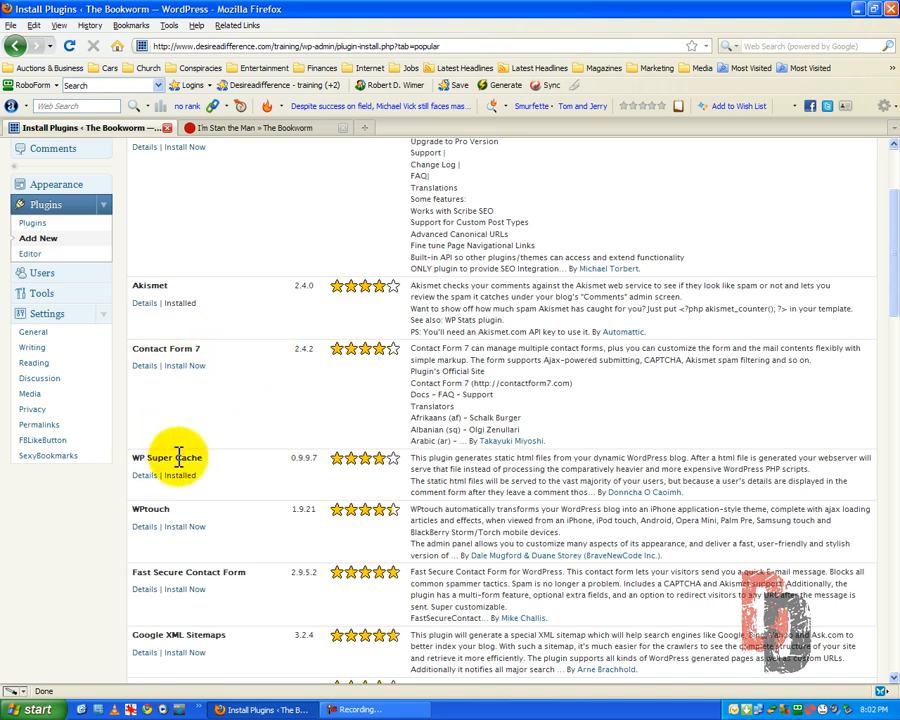
scroll(249, 426, up, 3)
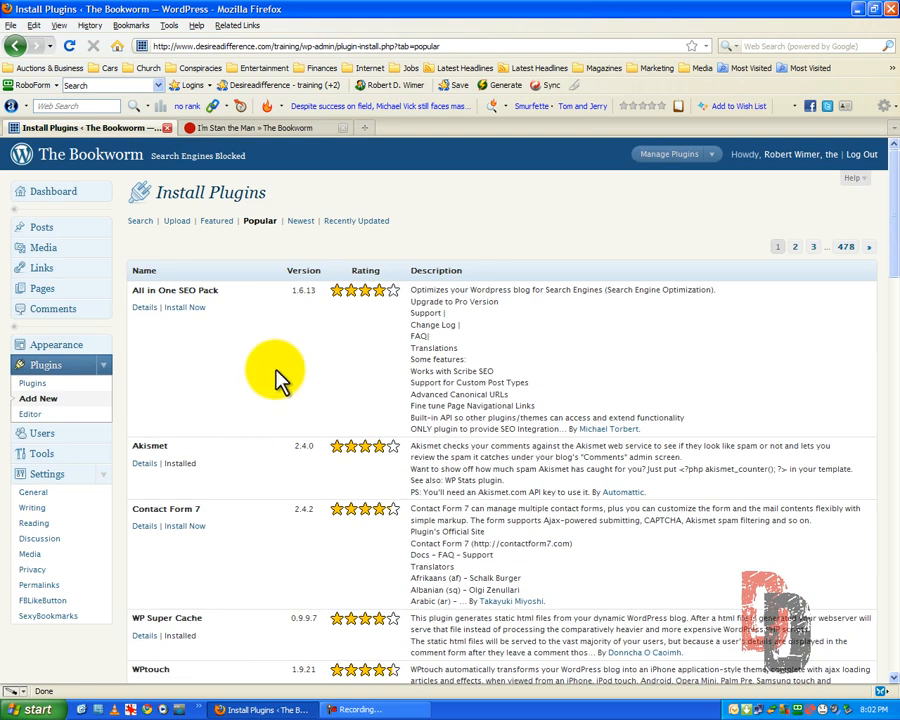
scroll(279, 372, down, 3)
scroll(262, 372, down, 3)
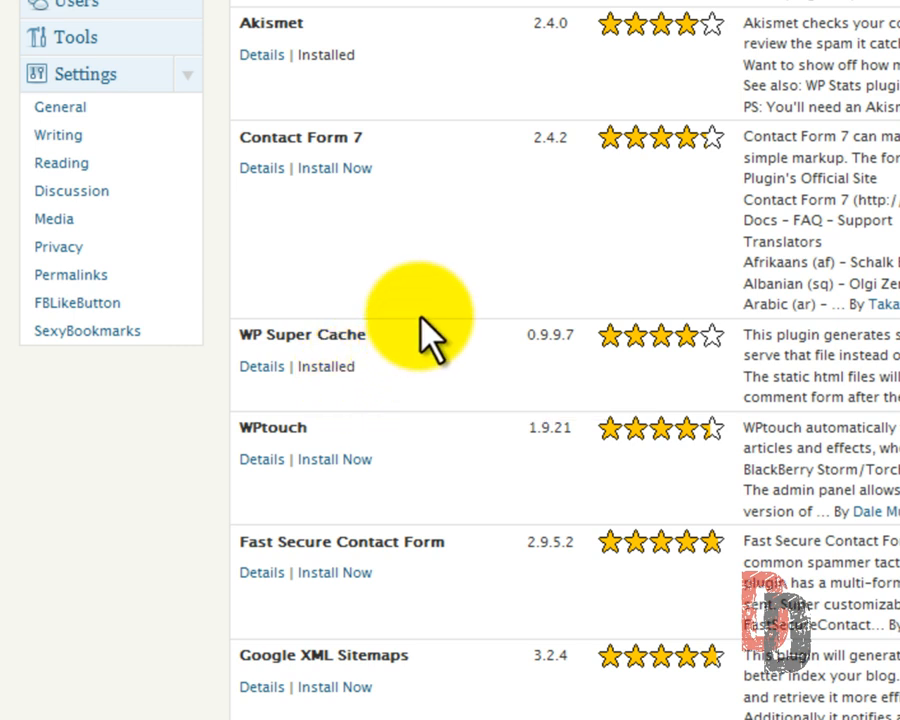
scroll(421, 318, down, 3)
scroll(421, 318, down, 4)
scroll(424, 320, up, 4)
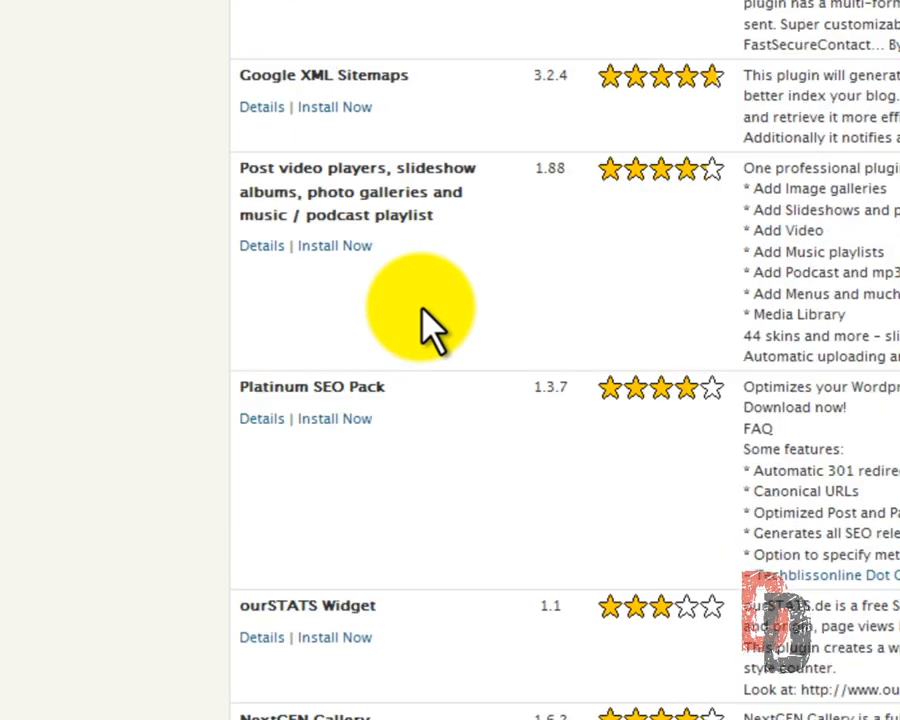
scroll(421, 309, up, 3)
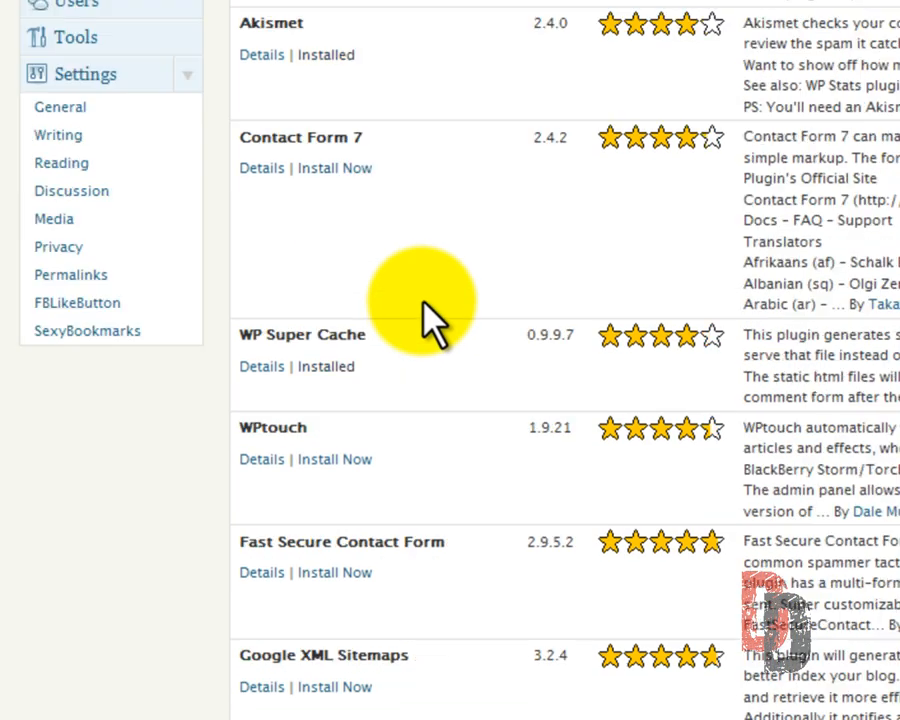
scroll(422, 280, up, 4)
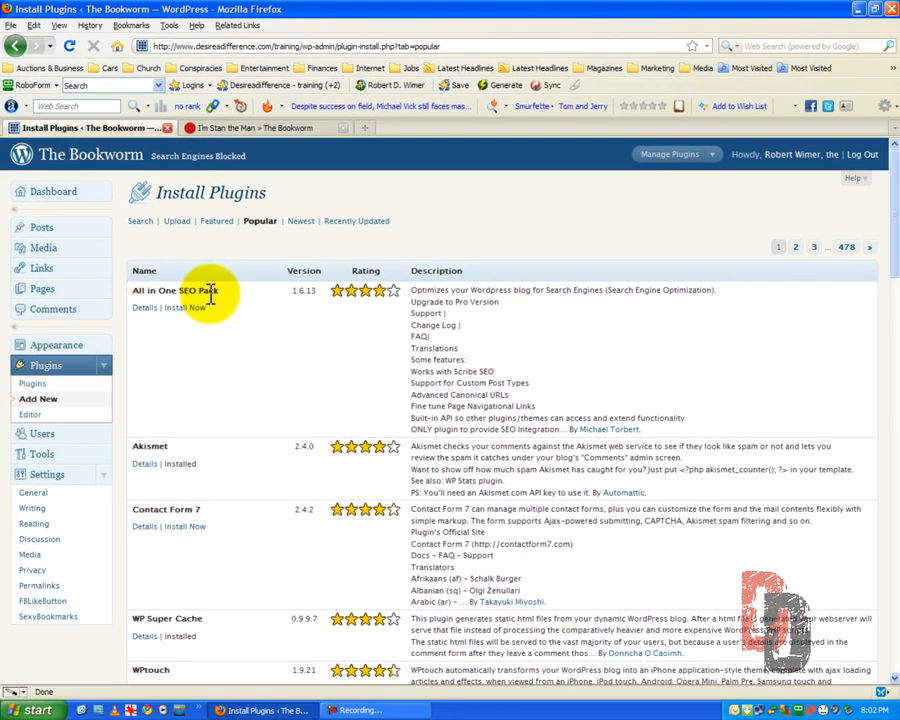
View the newest and the recently updated plugins, and return to the list of installed plugins
click(298, 220)
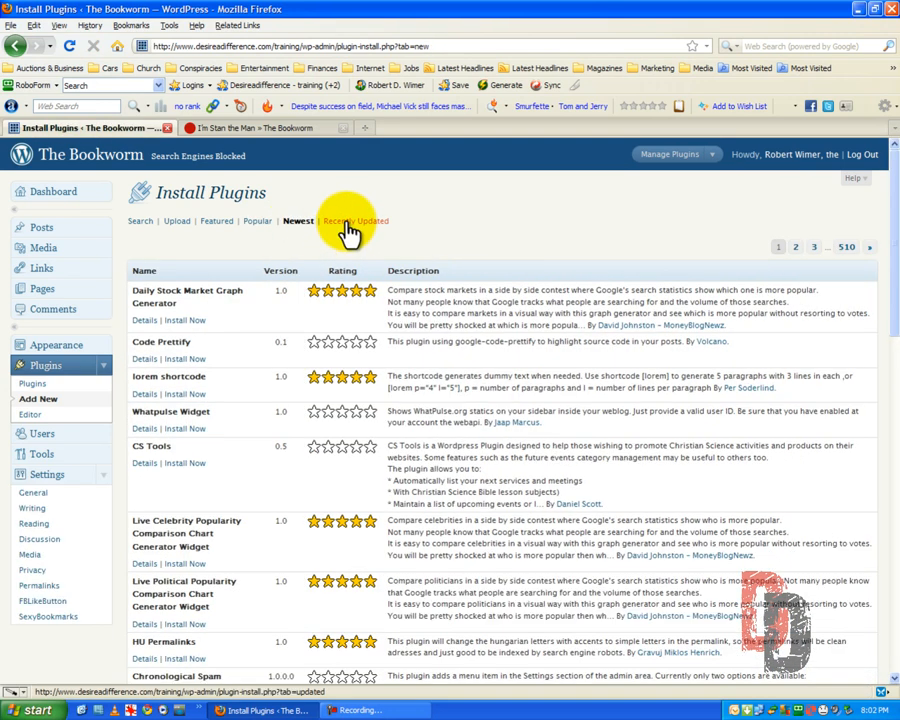
click(345, 224)
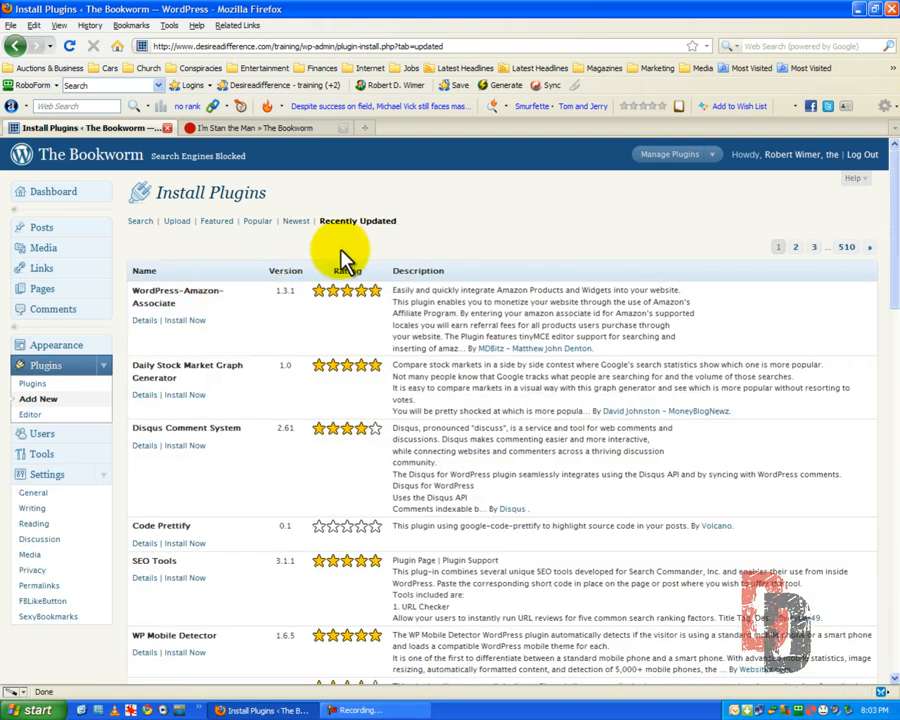
click(50, 370)
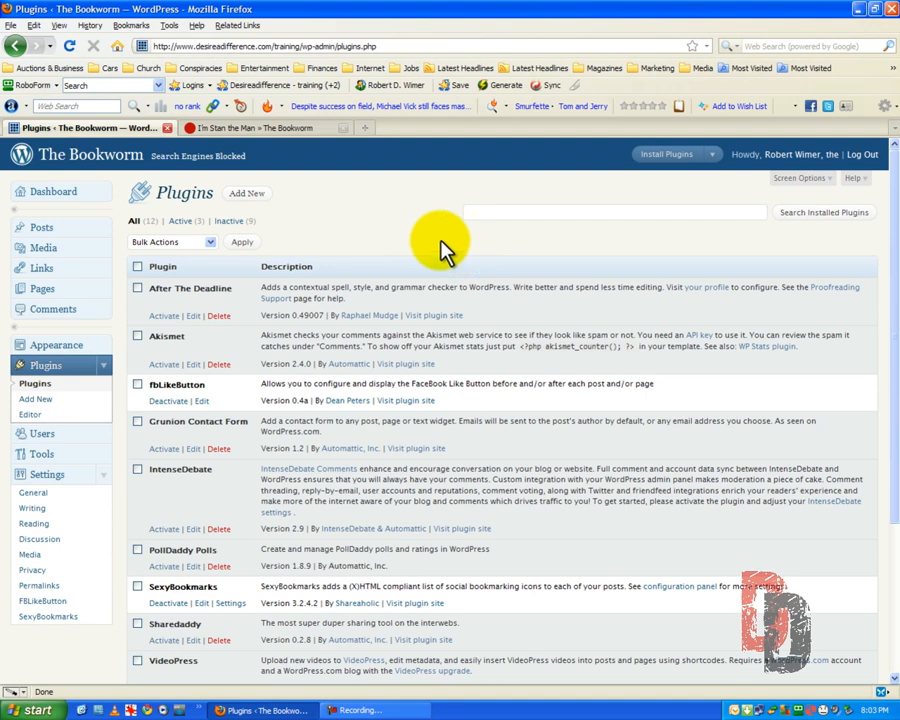
Check the sharing buttons on the published "I'm Stan the Man" post, and return to the installed plugins list
click(292, 128)
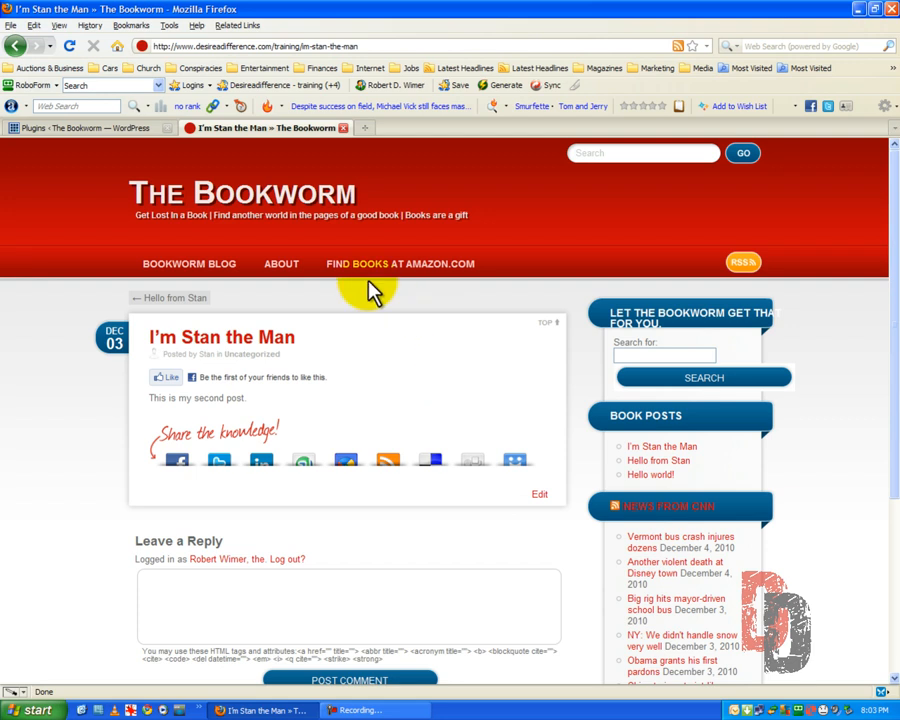
click(95, 131)
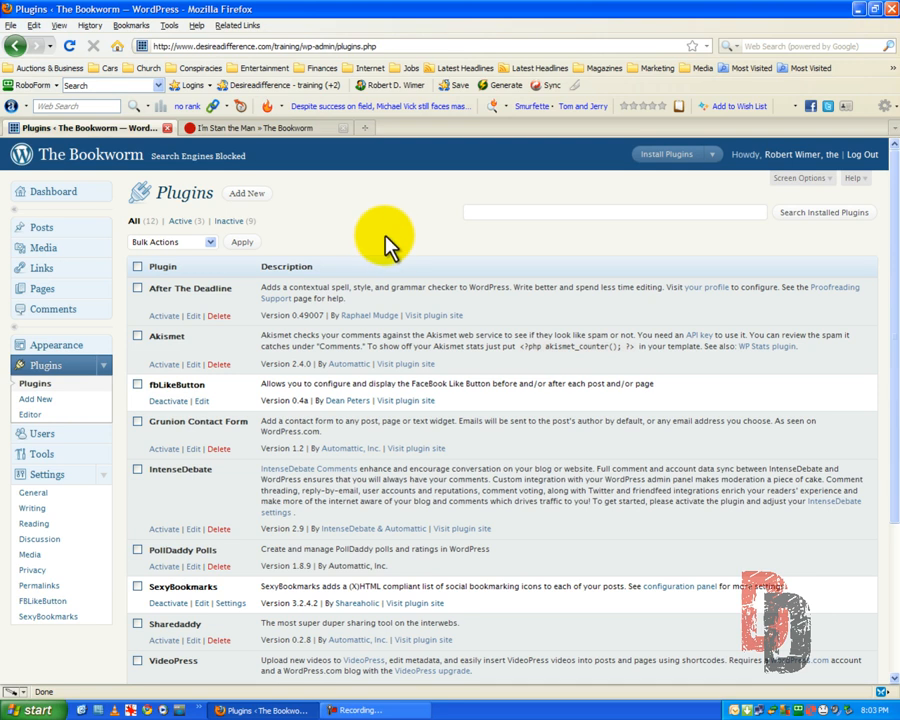
click(285, 130)
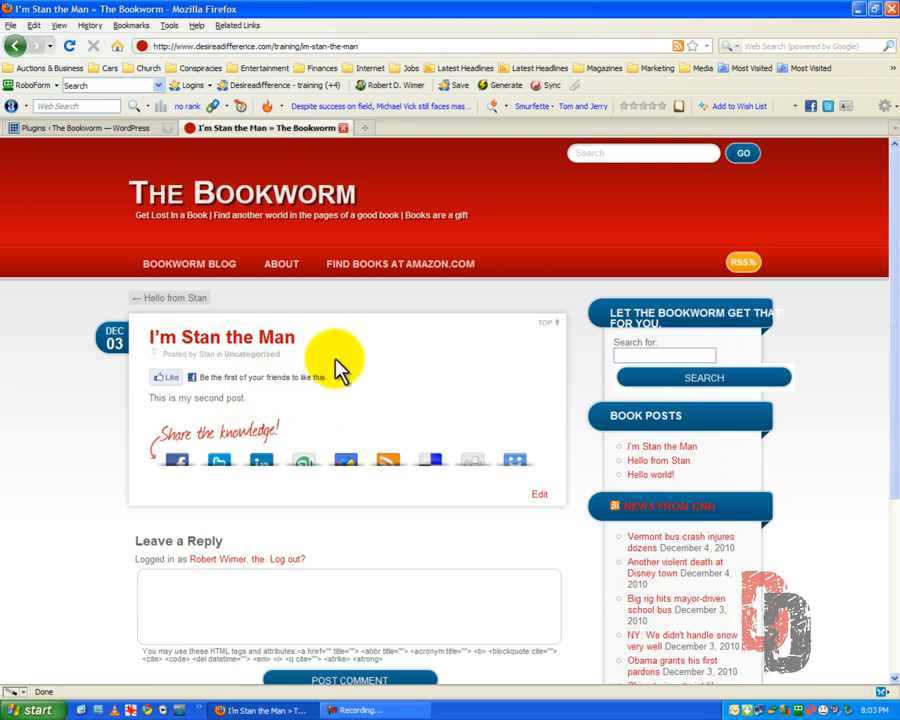
click(118, 130)
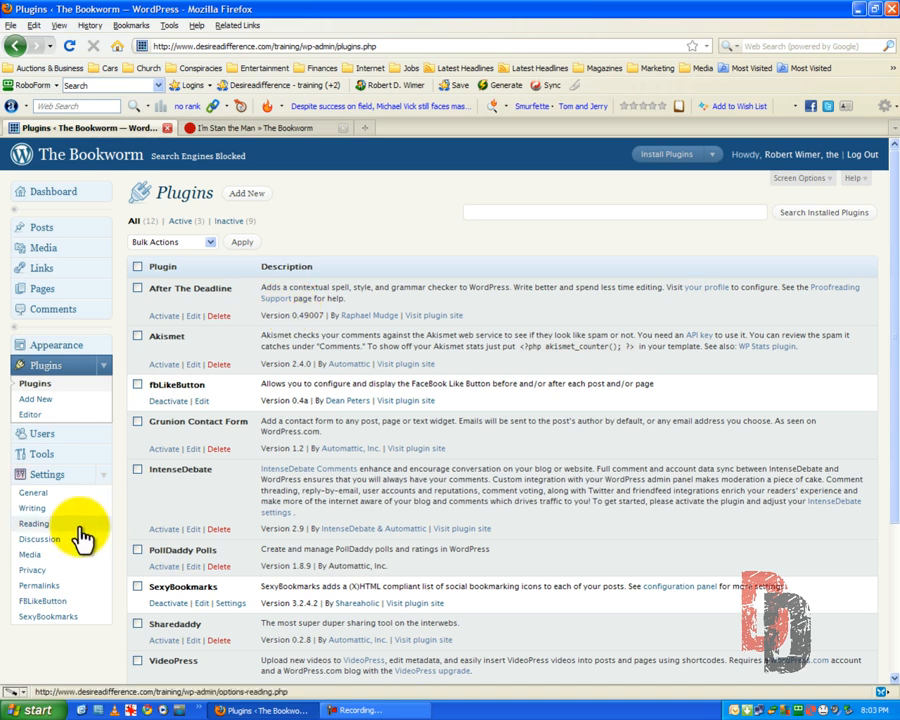
Collapse the Settings section, log out of the WordPress admin, and minimize the browser window
click(102, 474)
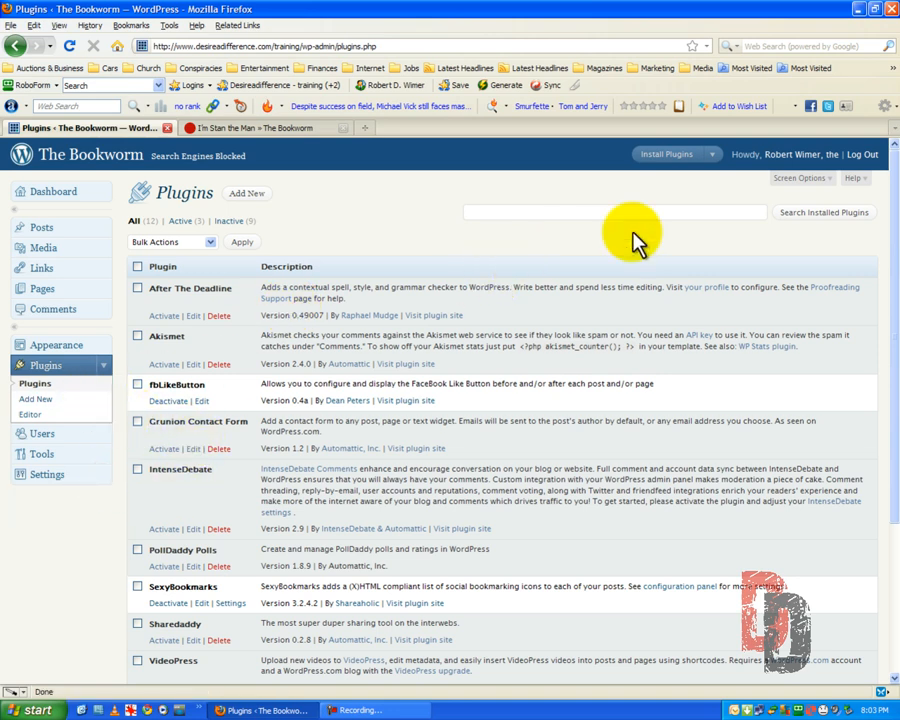
click(859, 155)
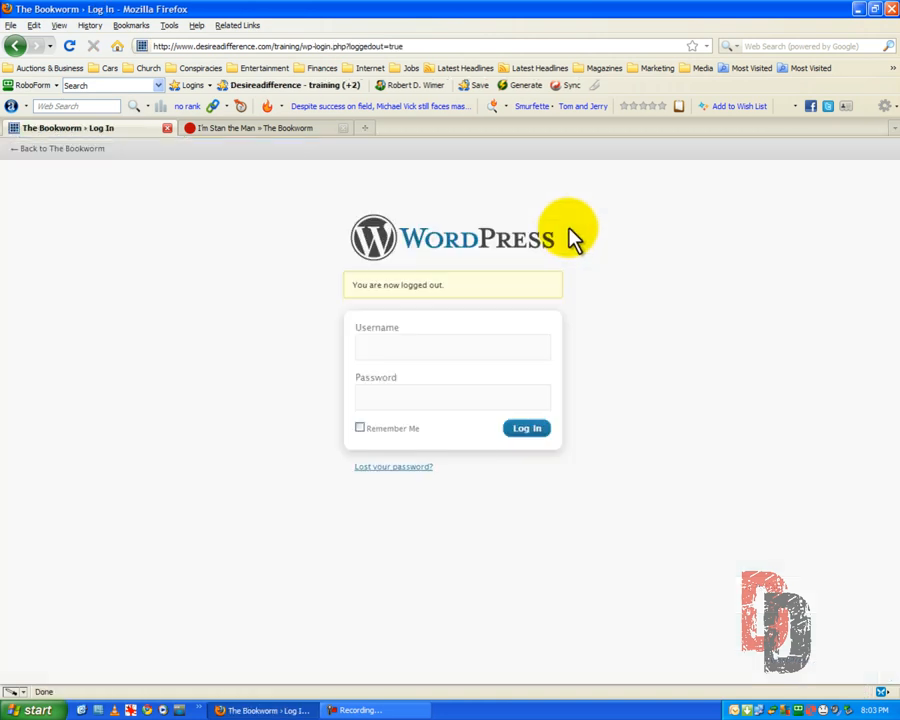
click(857, 12)
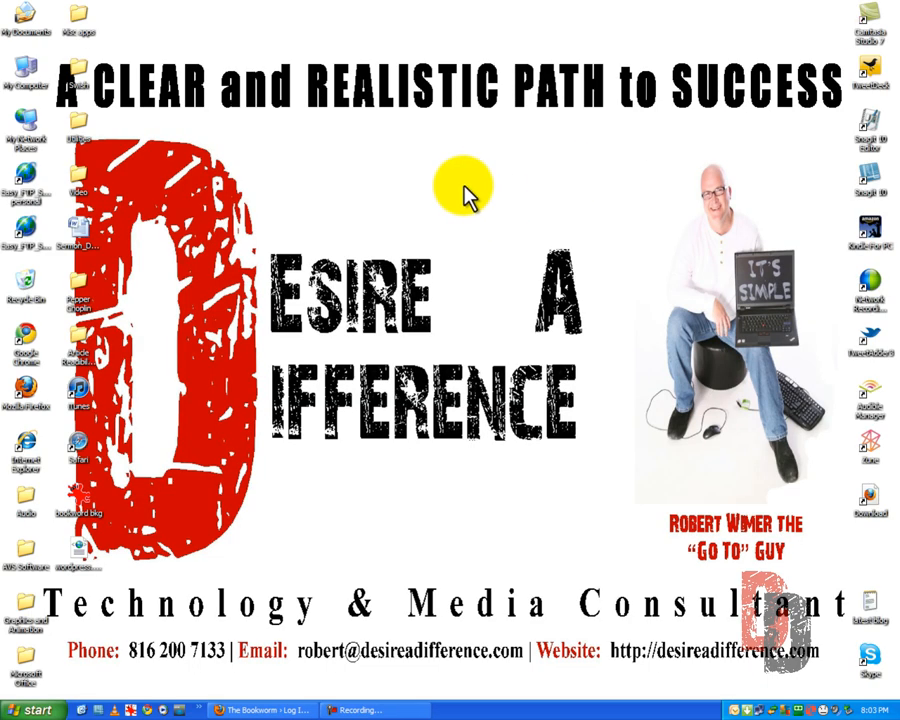